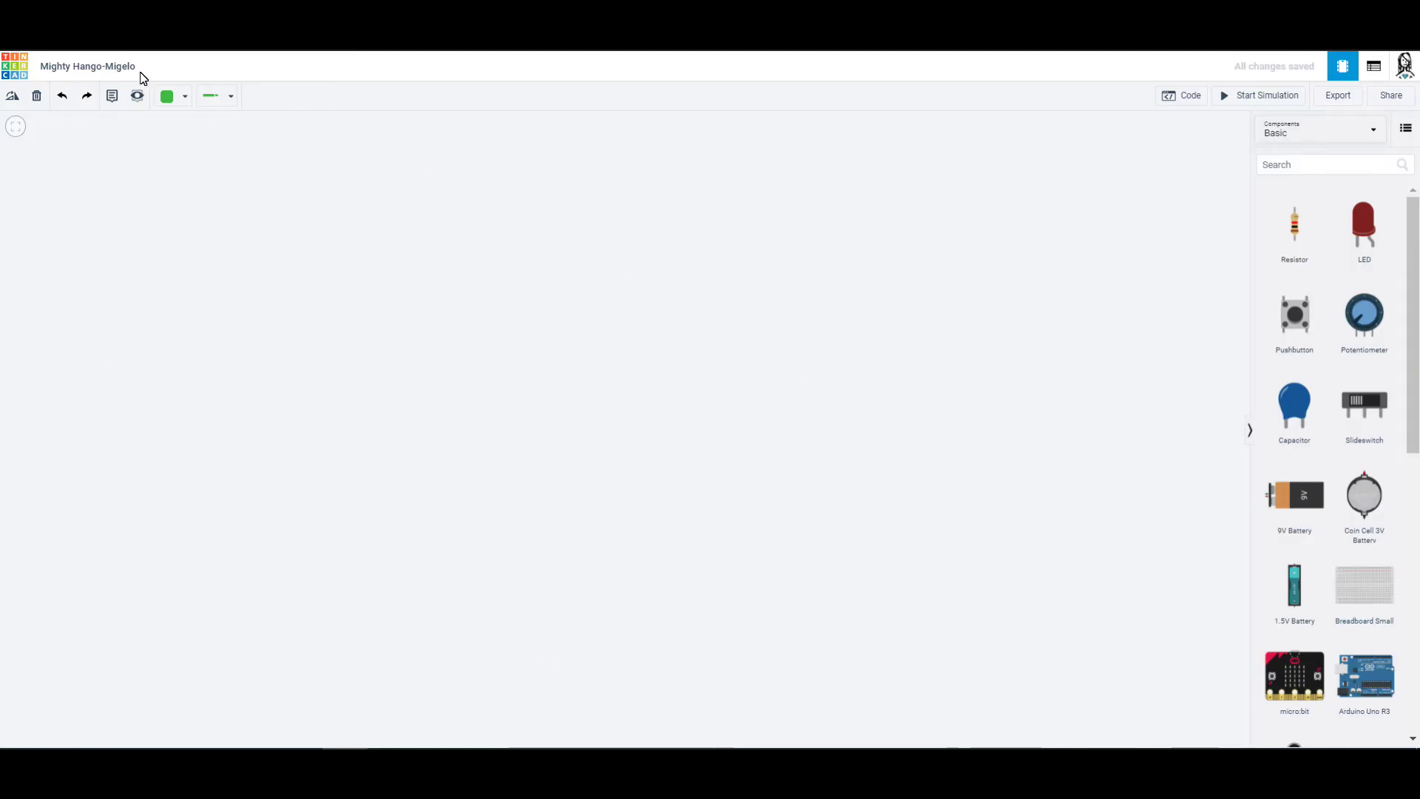
- Make the project title 'Mighty Hango-Migelo' editable for renaming
{"action": "left_click", "coordinate": [60, 70]}
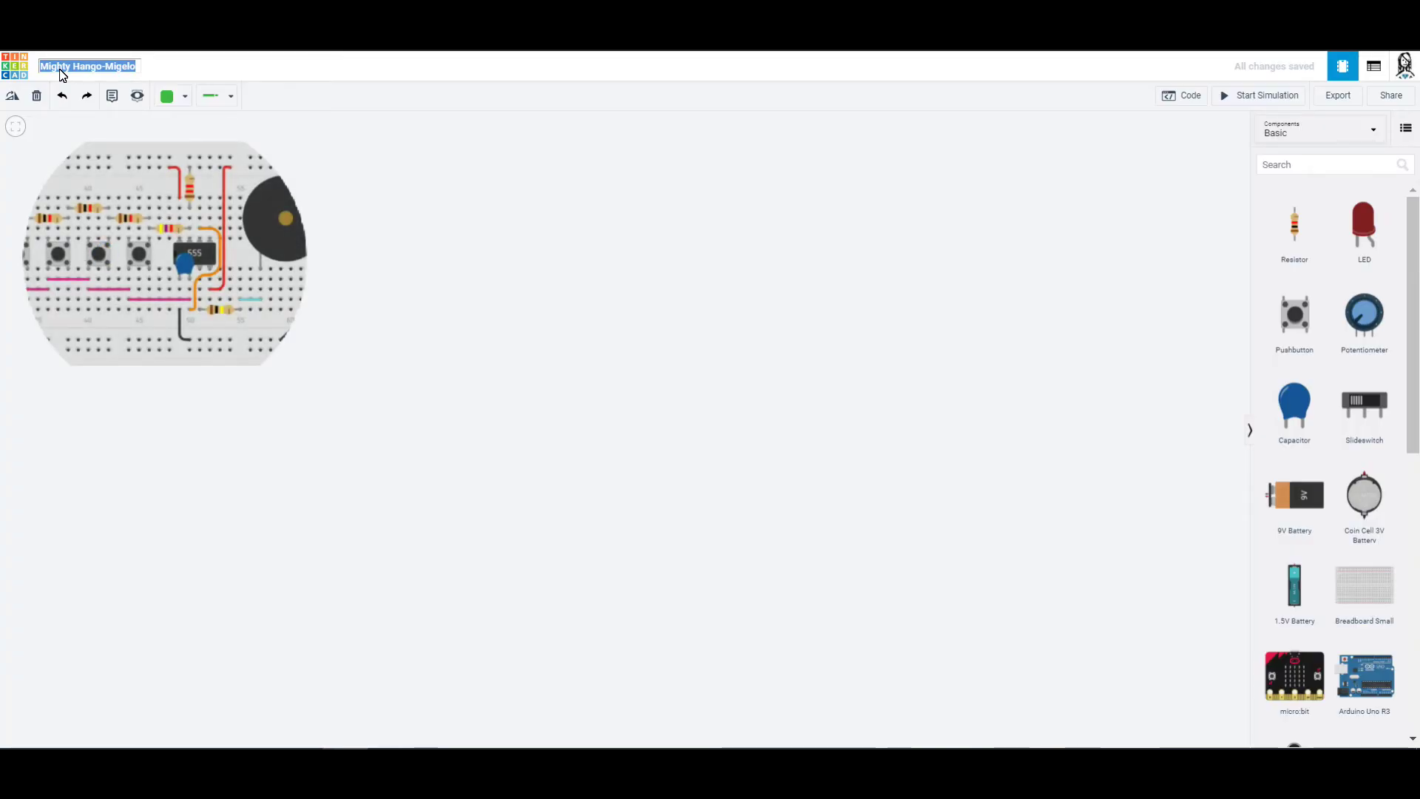
- Rename the project to '555 Timer Piano'
{"action": "type", "text": "555 Timer Piano"}
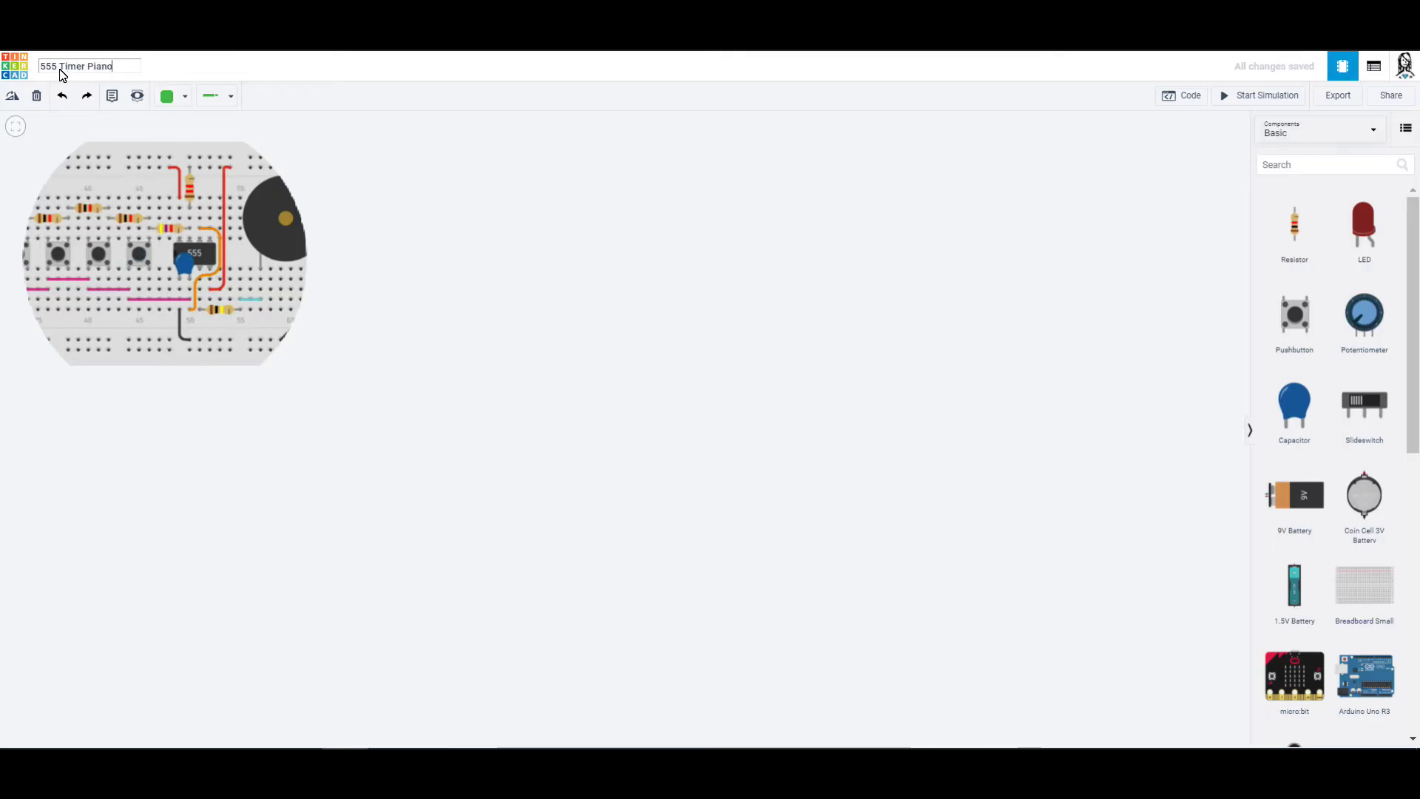
{"action": "key", "text": "Return"}
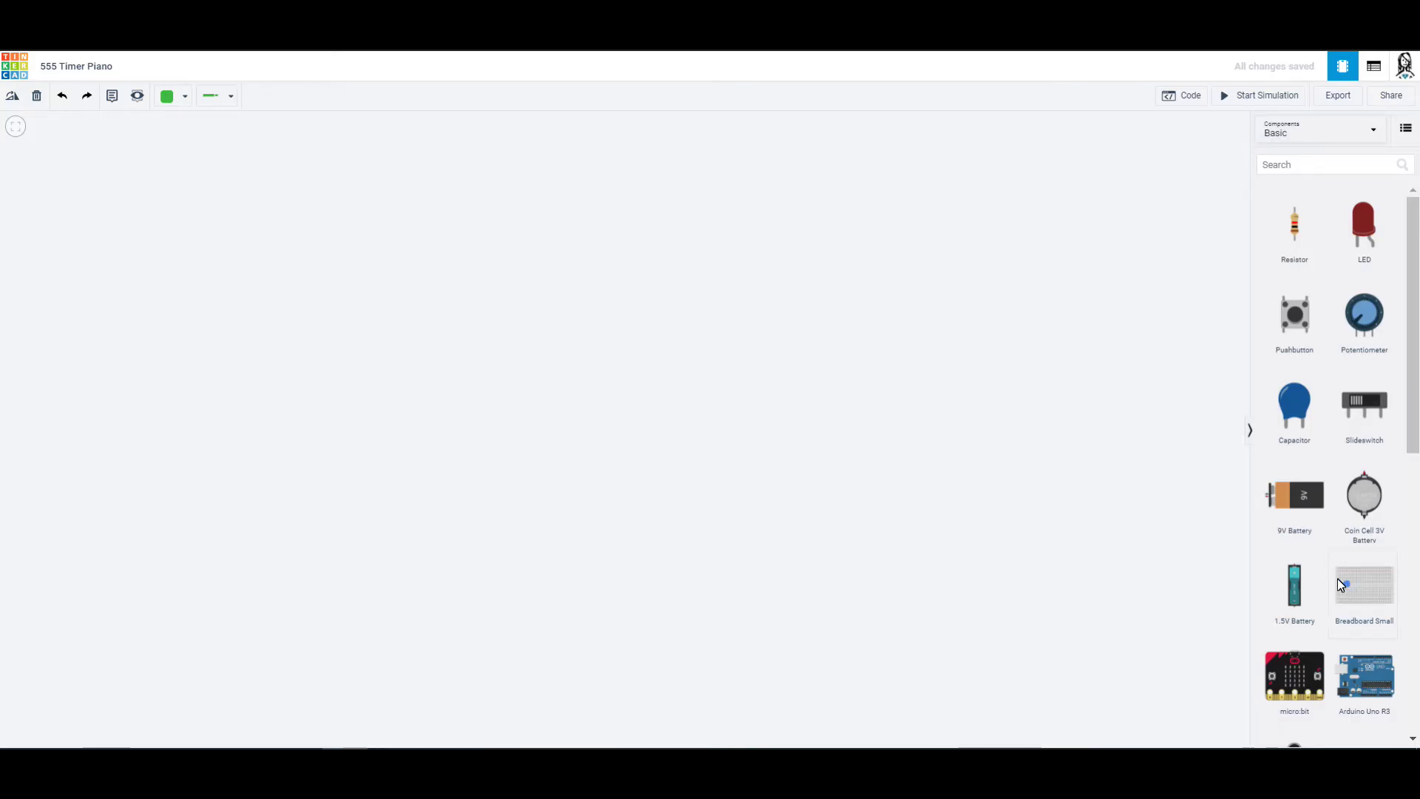
- Replace the small breadboard with the full-size Breadboard found by searching 'bread'
{"action": "left_click_drag", "start_coordinate": [1337, 578], "coordinate": [700, 401]}
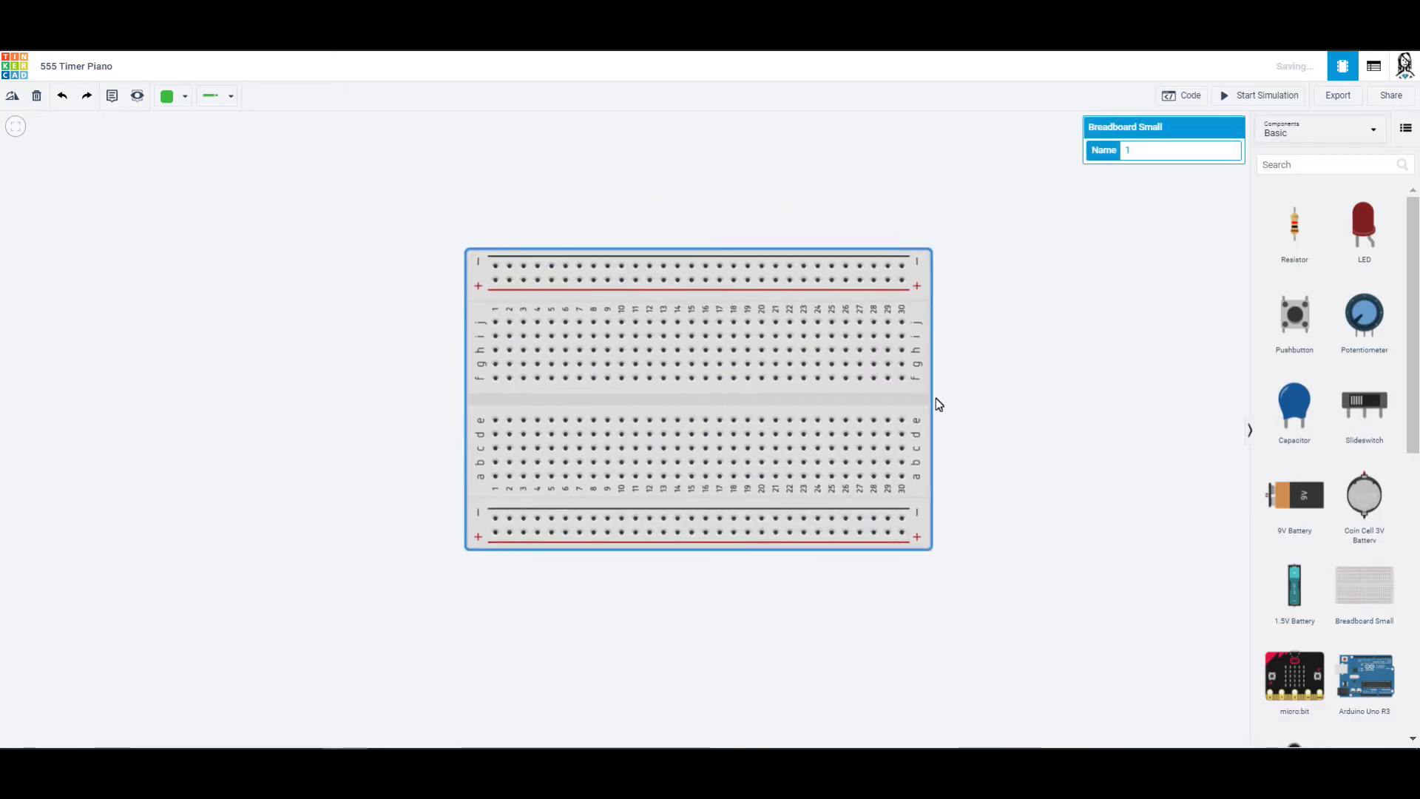
{"action": "key", "text": "Delete"}
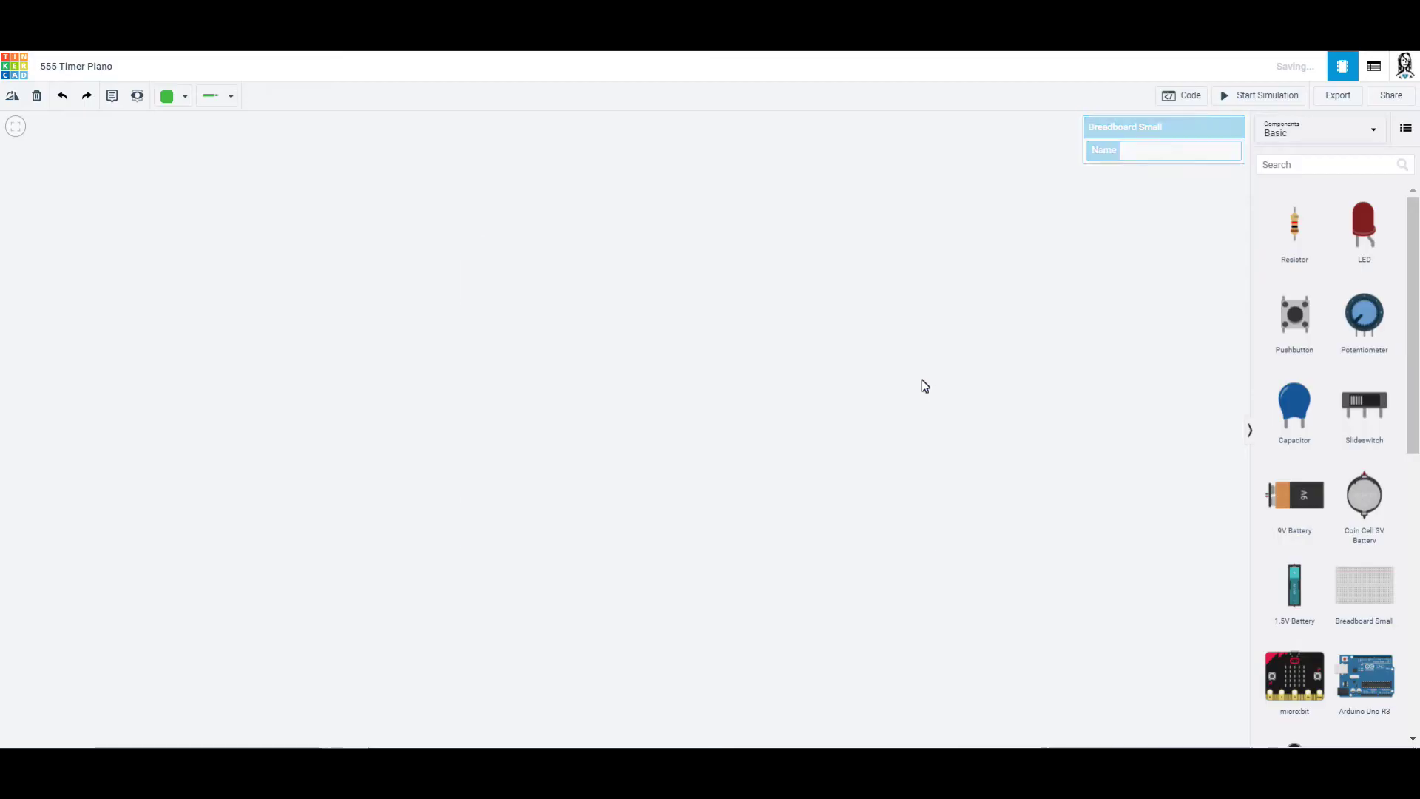
{"action": "left_click", "coordinate": [1282, 167]}
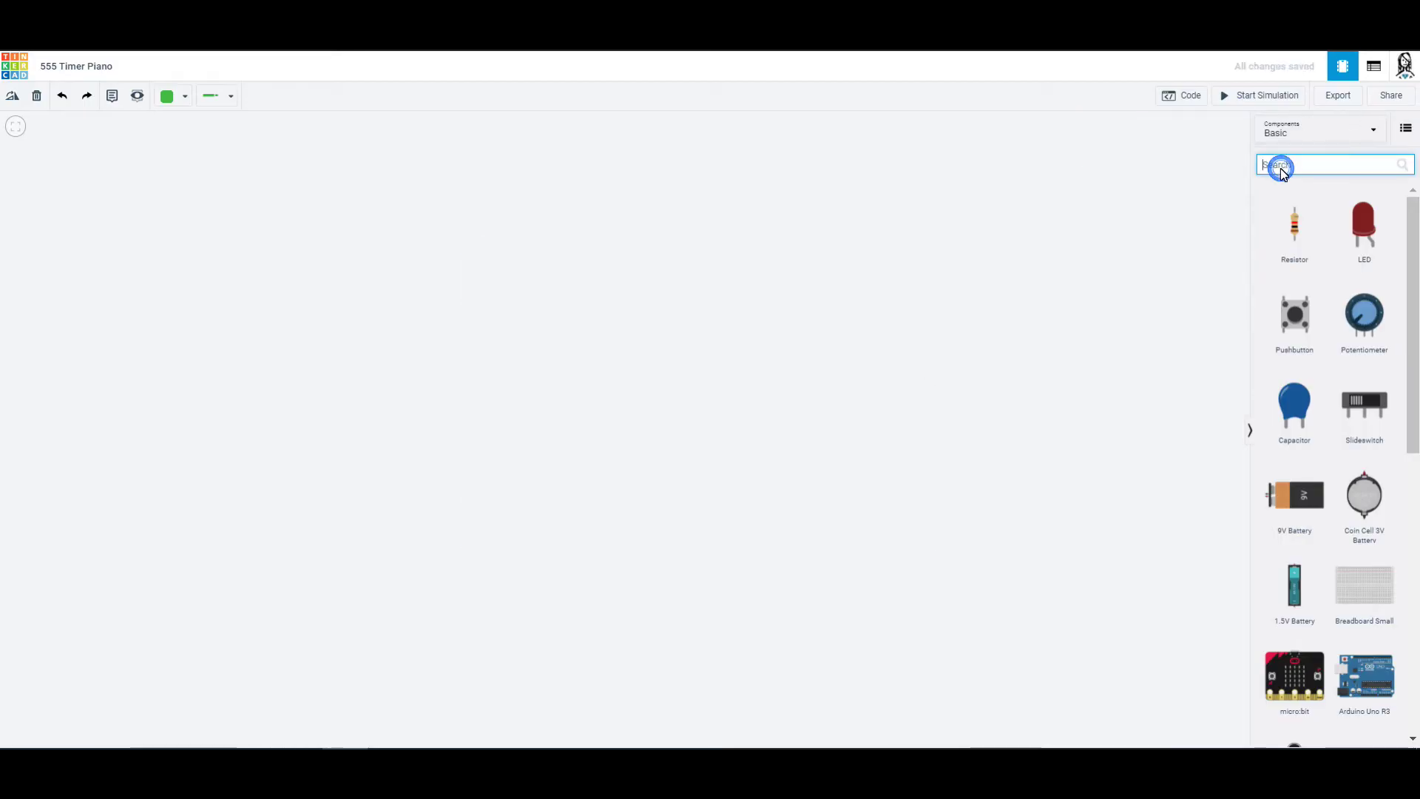
{"action": "type", "text": "bread"}
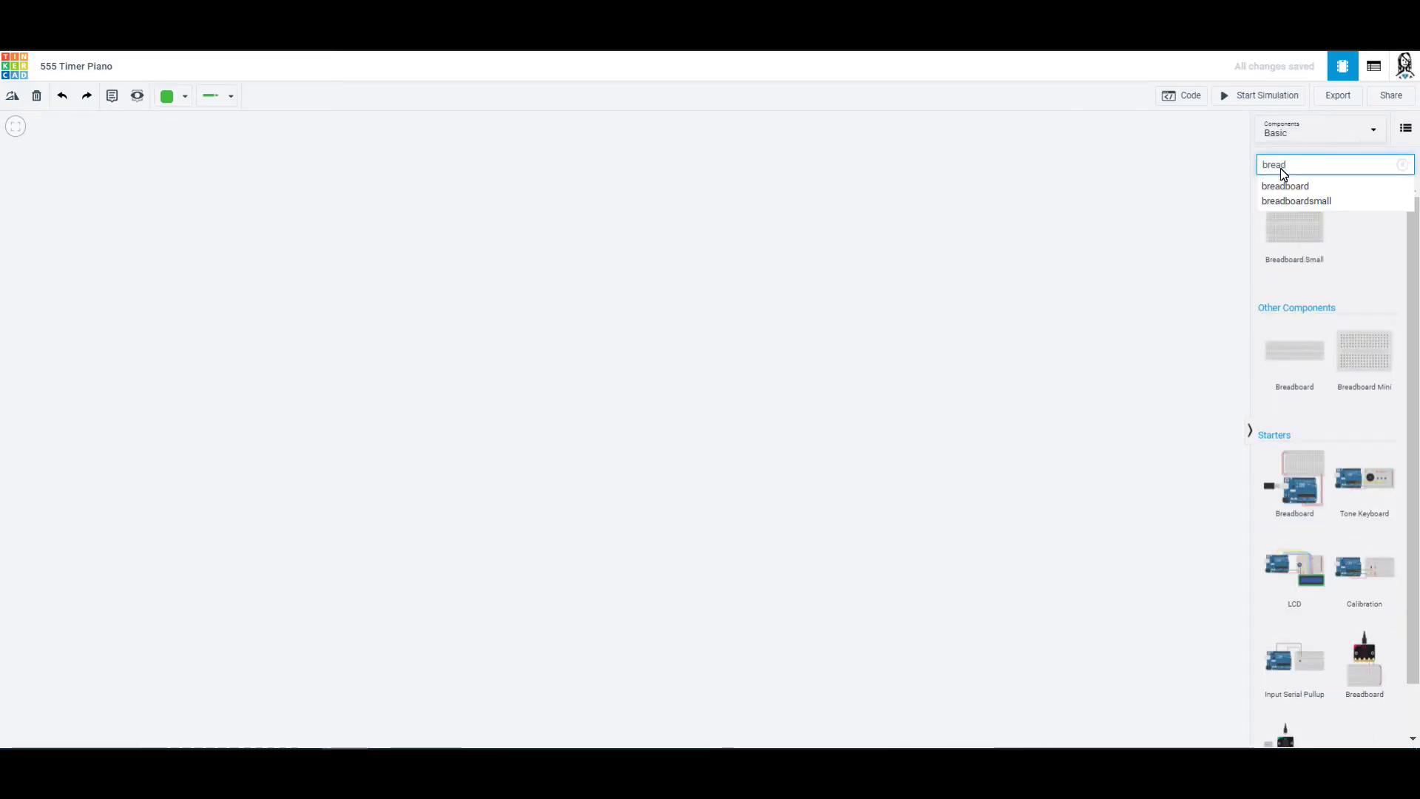
{"action": "left_click", "coordinate": [1315, 364]}
{"action": "left_click_drag", "start_coordinate": [1280, 374], "coordinate": [621, 423]}
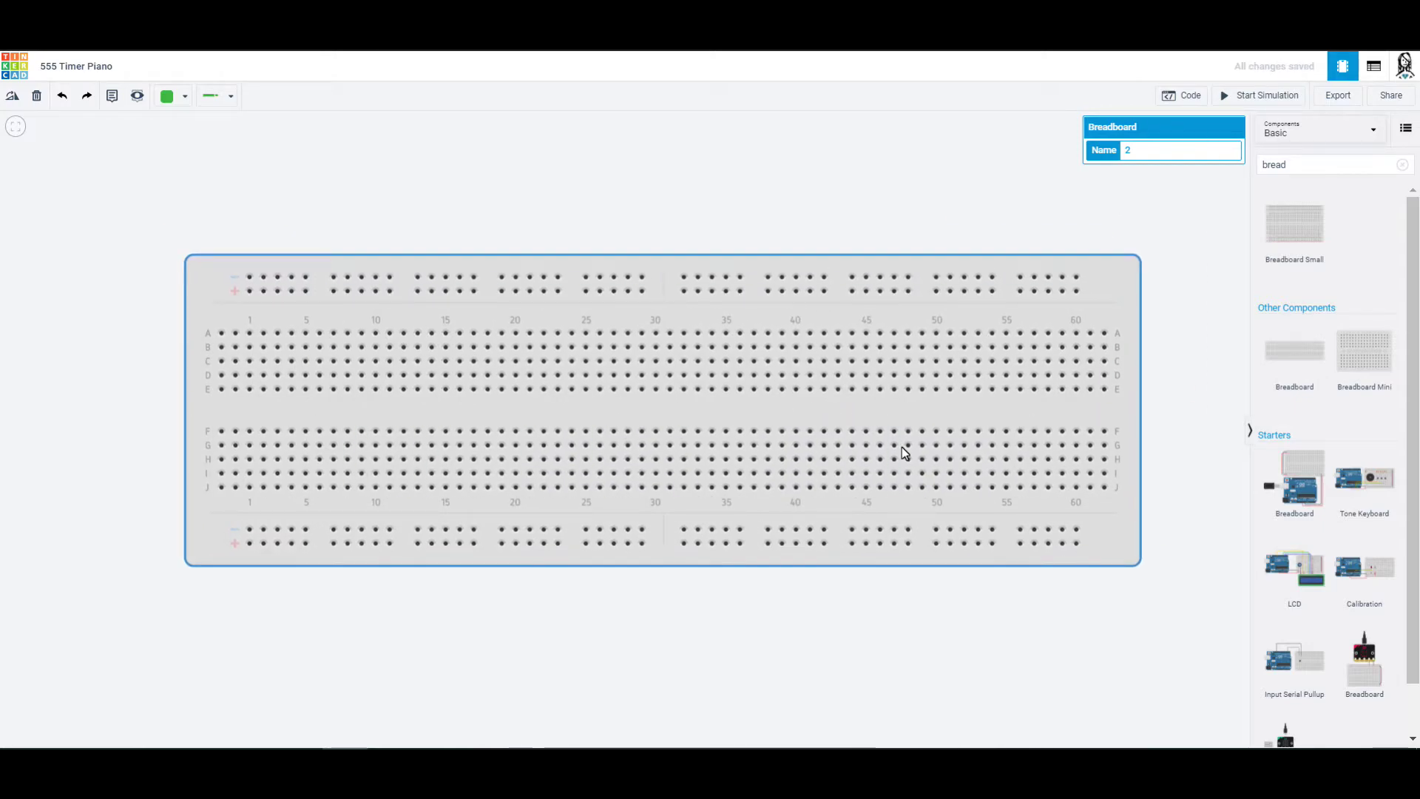
- Place a 9V battery, rotated upright, beside the breadboard's left edge
{"action": "left_click", "coordinate": [1403, 165]}
{"action": "left_click_drag", "start_coordinate": [1291, 492], "coordinate": [39, 436]}
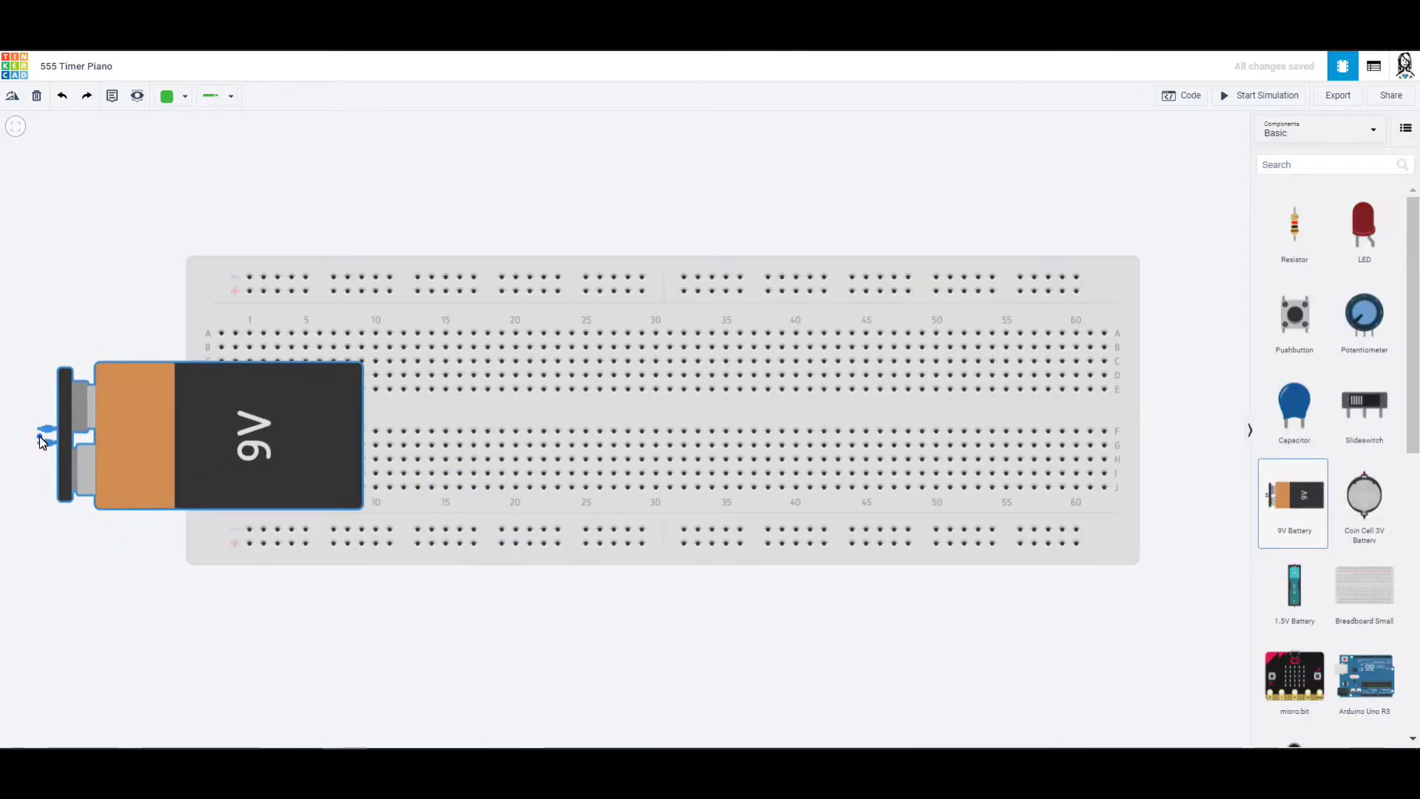
{"action": "left_click", "coordinate": [12, 98]}
{"action": "left_click", "coordinate": [11, 98]}
{"action": "left_click", "coordinate": [12, 97]}
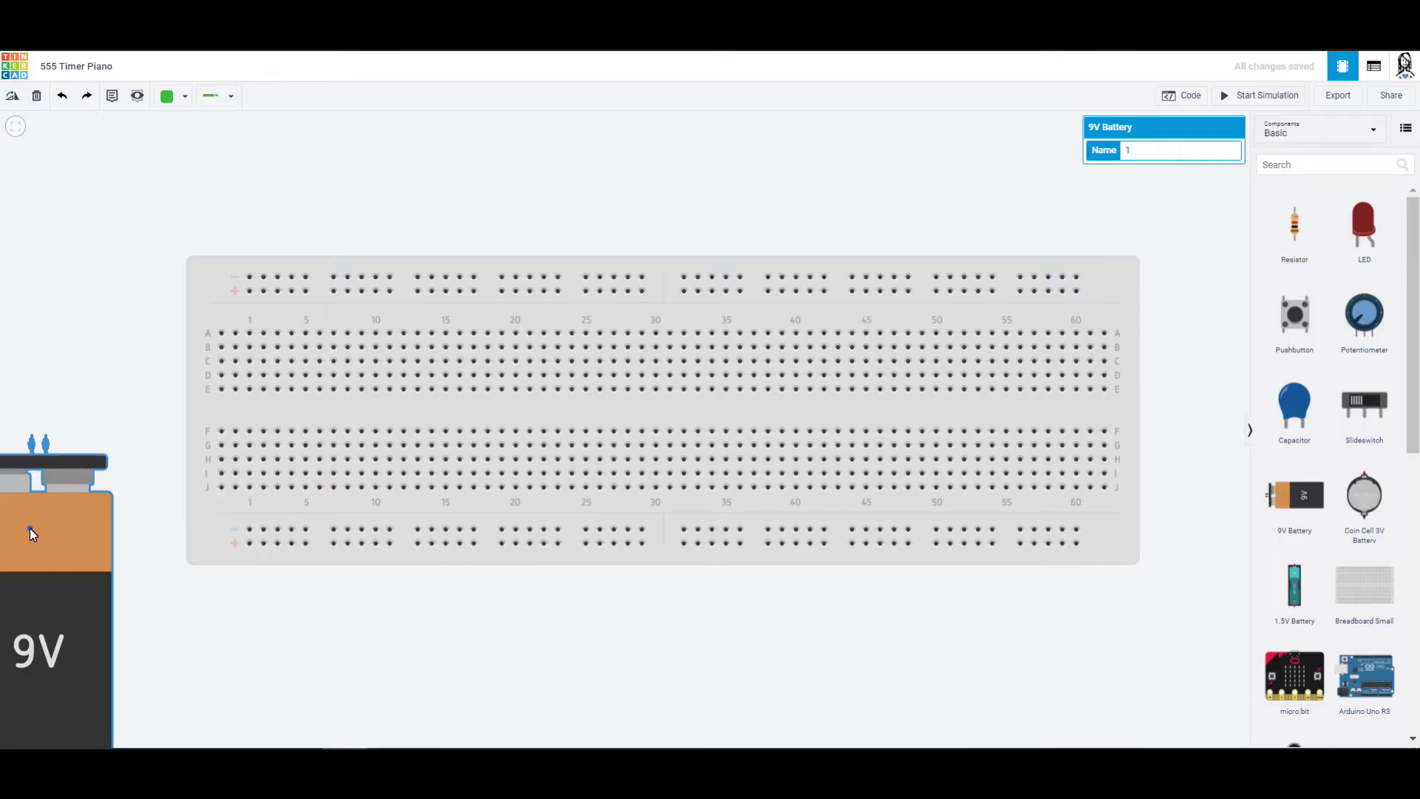
{"action": "left_click_drag", "start_coordinate": [30, 529], "coordinate": [87, 411]}
{"action": "left_click", "coordinate": [95, 286]}
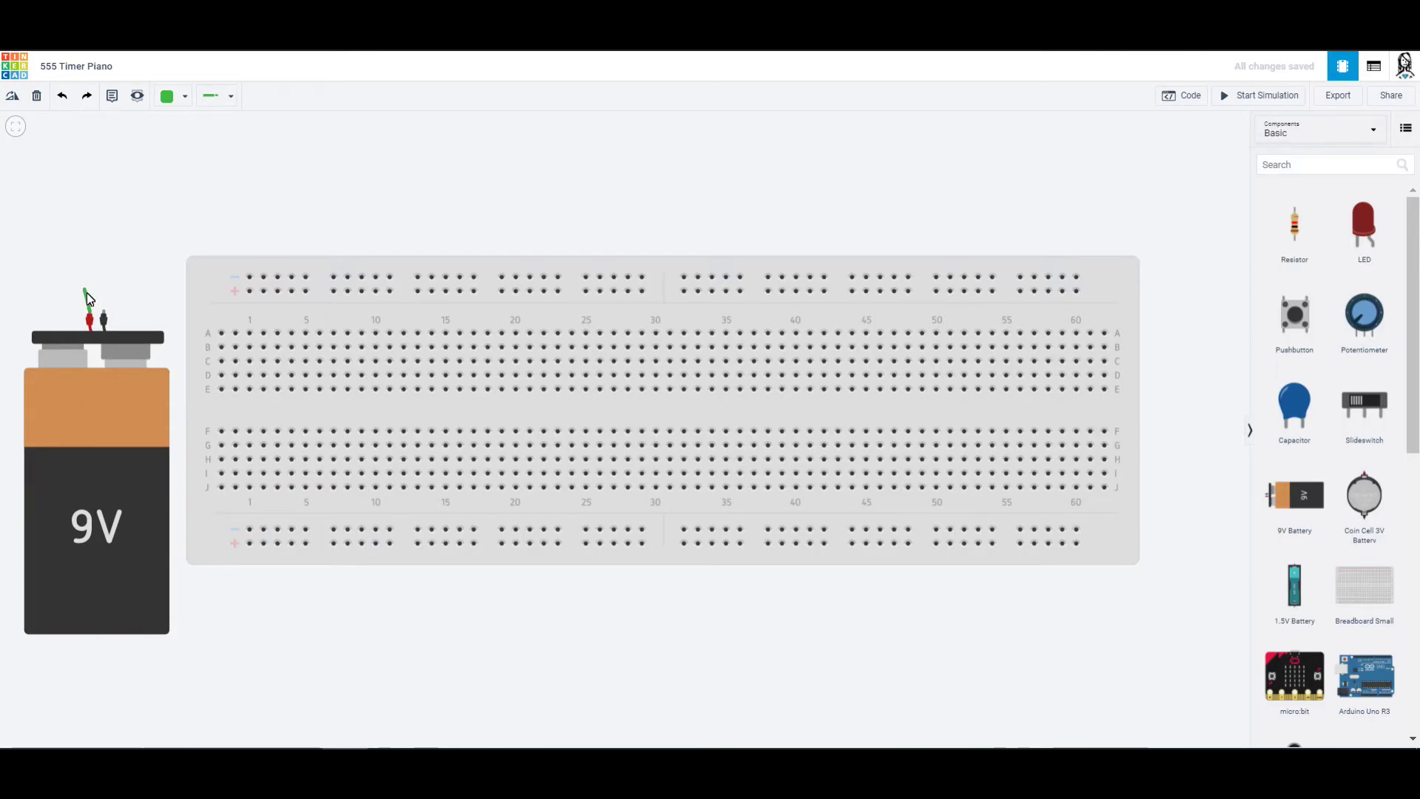
- Wire the battery to the top rails: red wire to +, black wire to −
{"action": "left_click", "coordinate": [90, 306]}
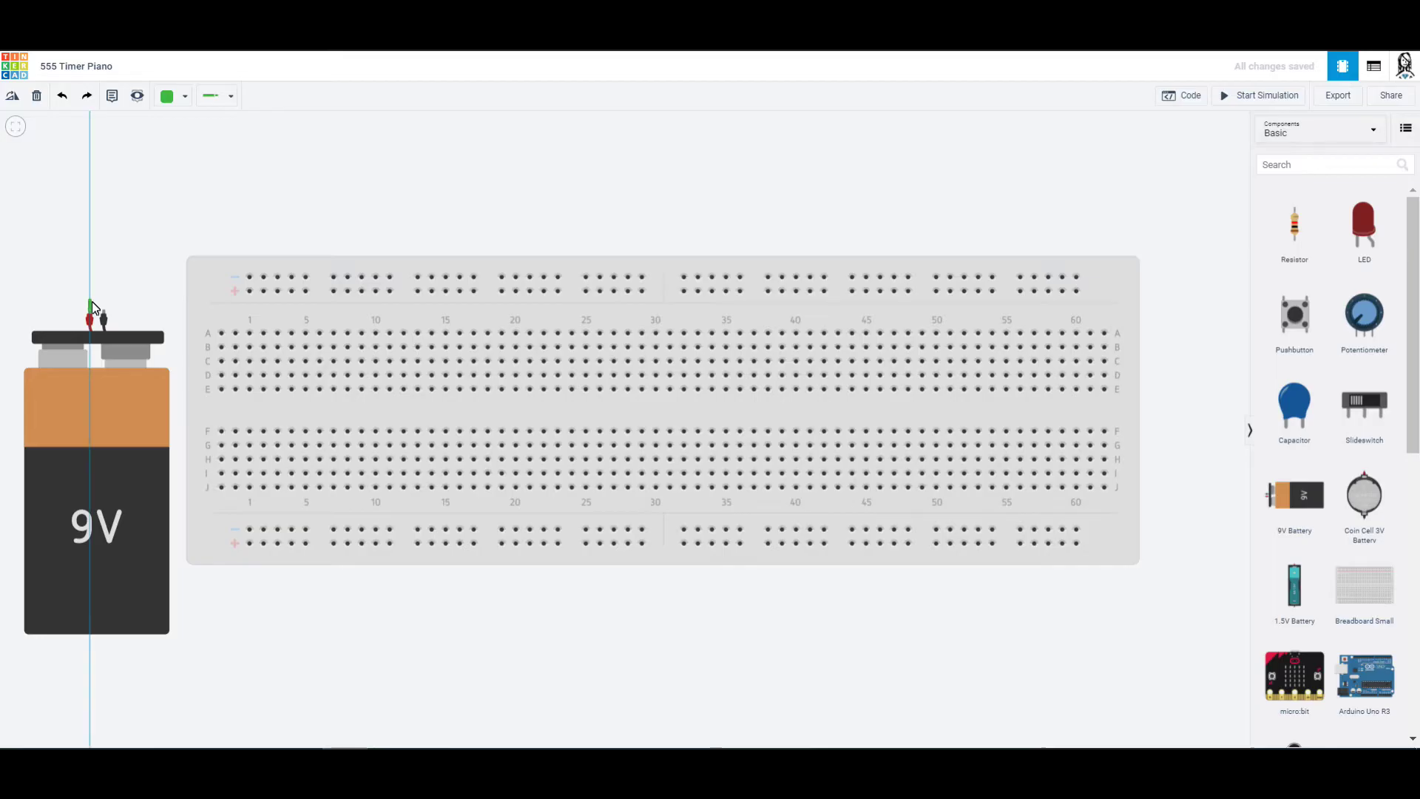
{"action": "left_click", "coordinate": [249, 291]}
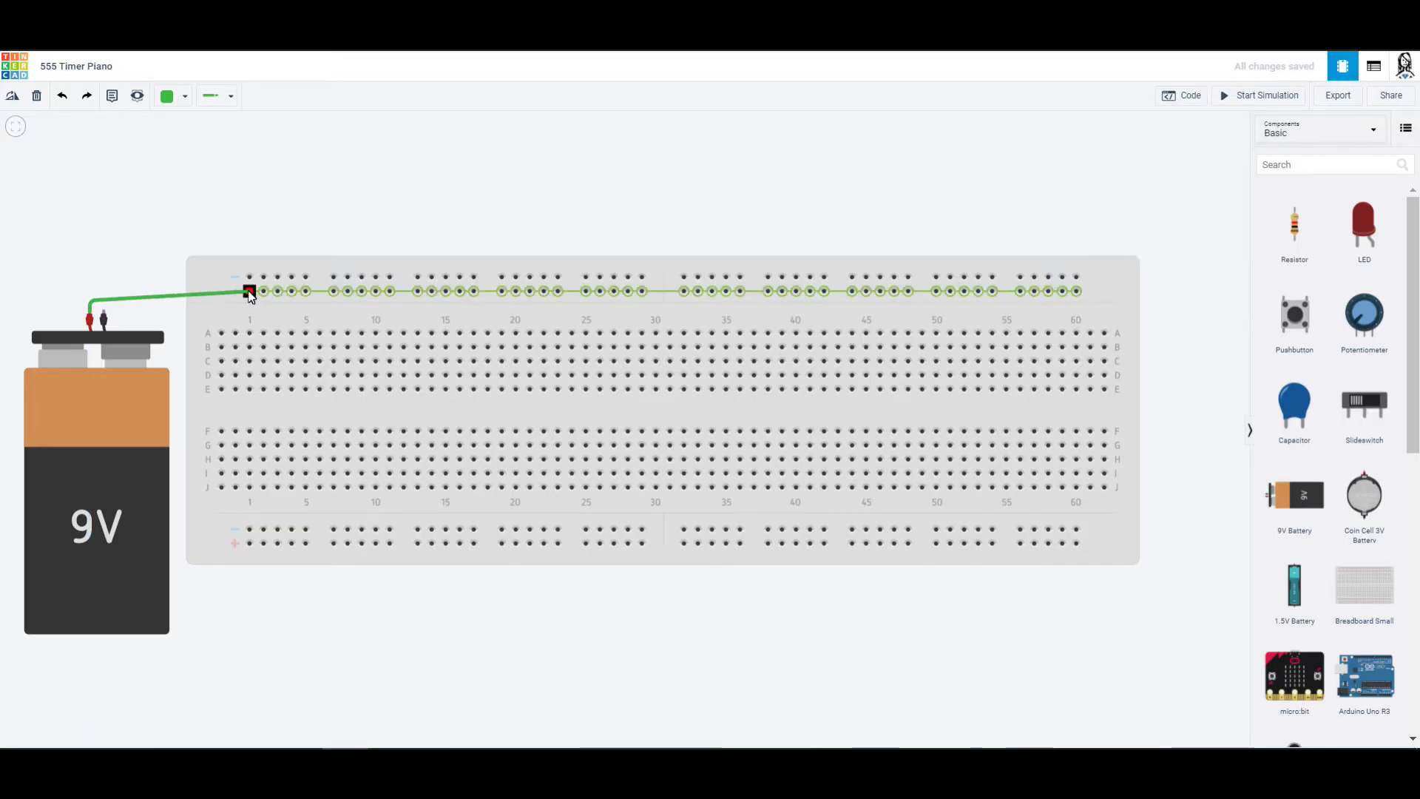
{"action": "left_click", "coordinate": [103, 315]}
{"action": "left_click", "coordinate": [104, 280]}
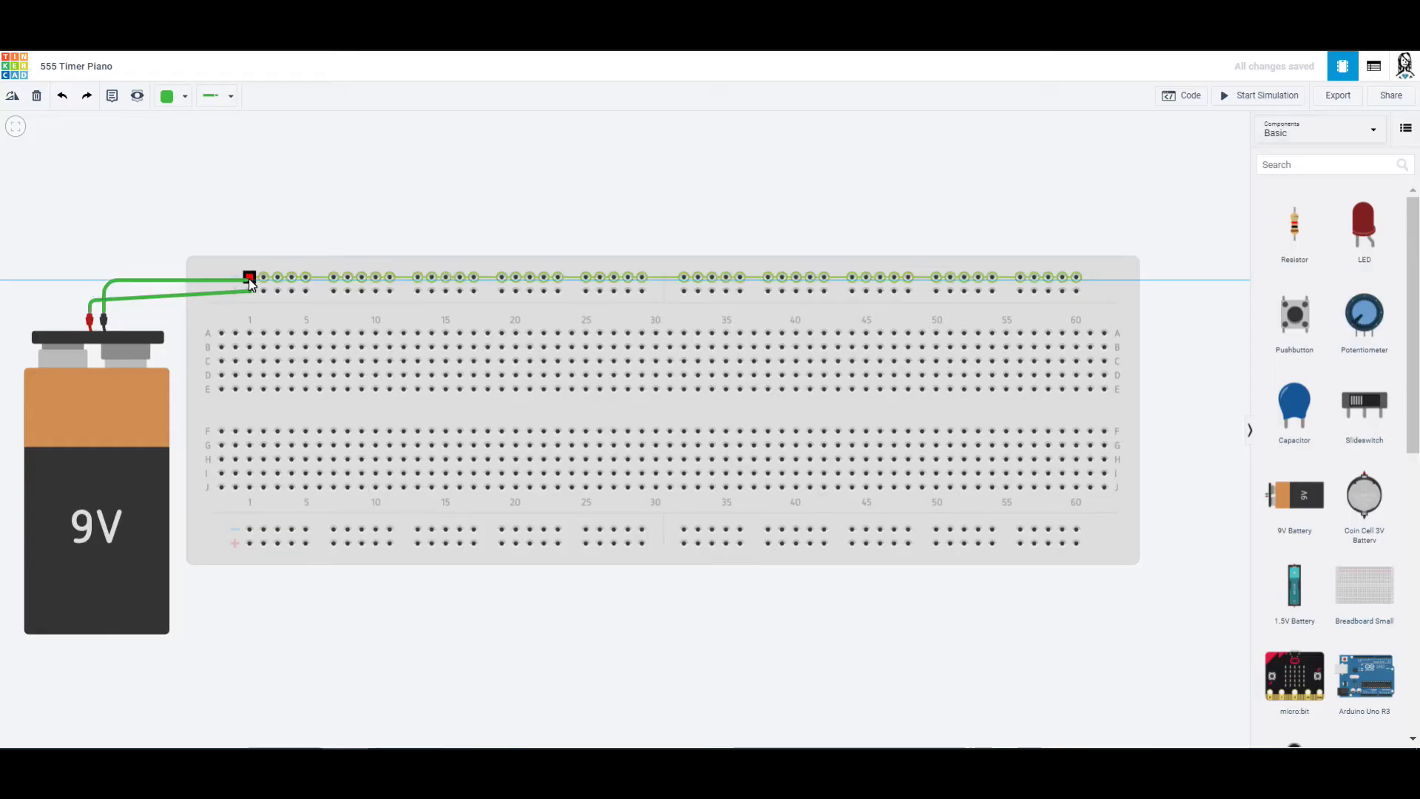
{"action": "left_click", "coordinate": [249, 275]}
{"action": "left_click", "coordinate": [148, 297]}
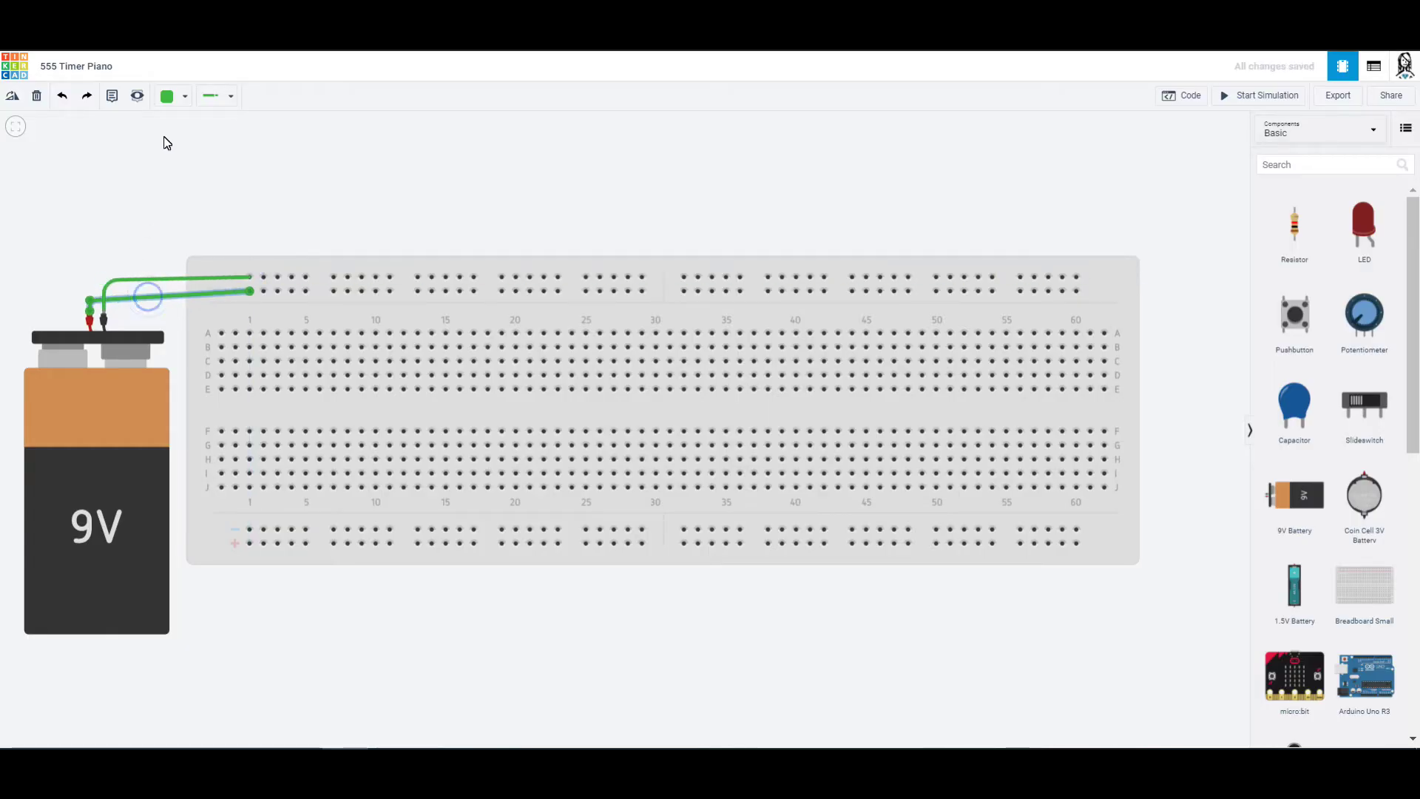
{"action": "left_click", "coordinate": [165, 97]}
{"action": "left_click", "coordinate": [194, 152]}
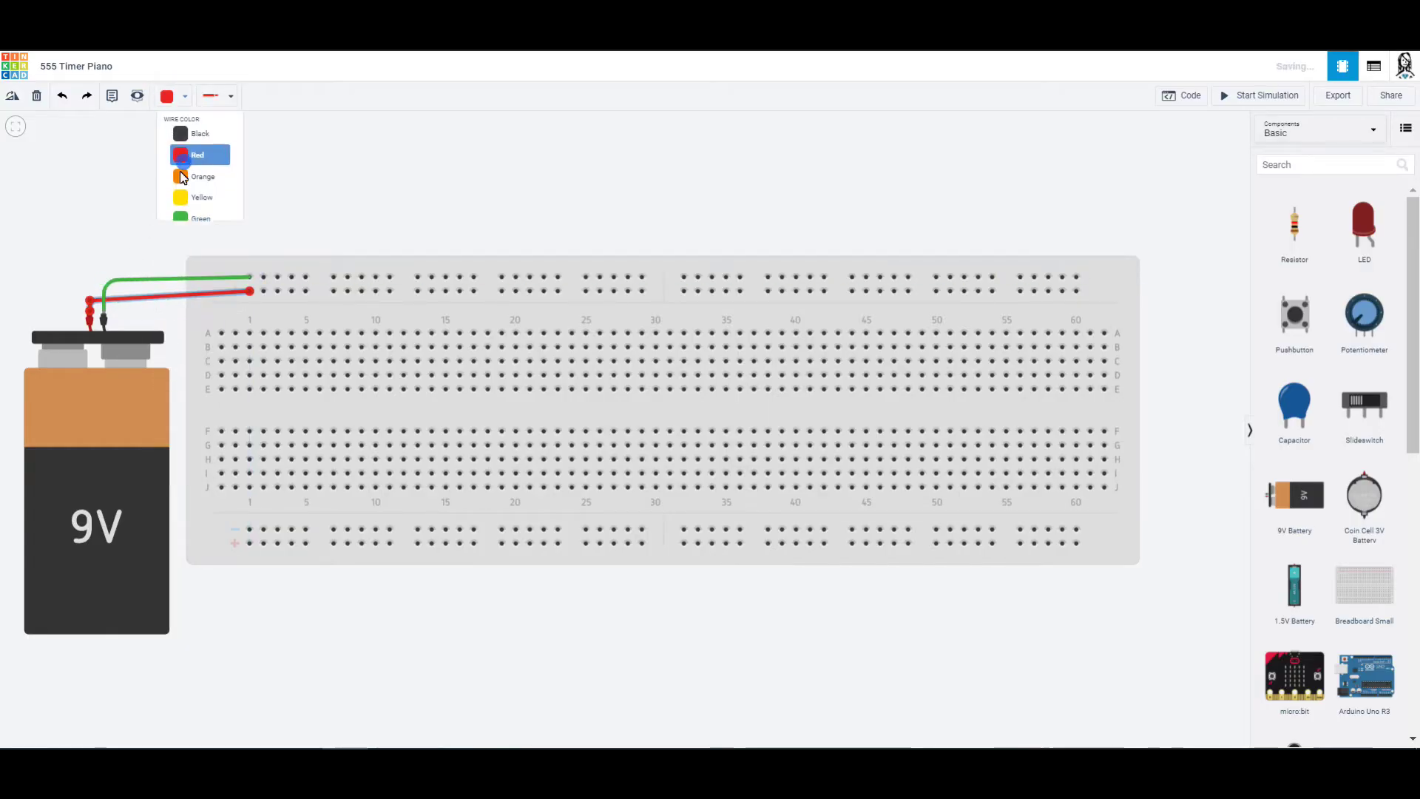
{"action": "left_click", "coordinate": [137, 279]}
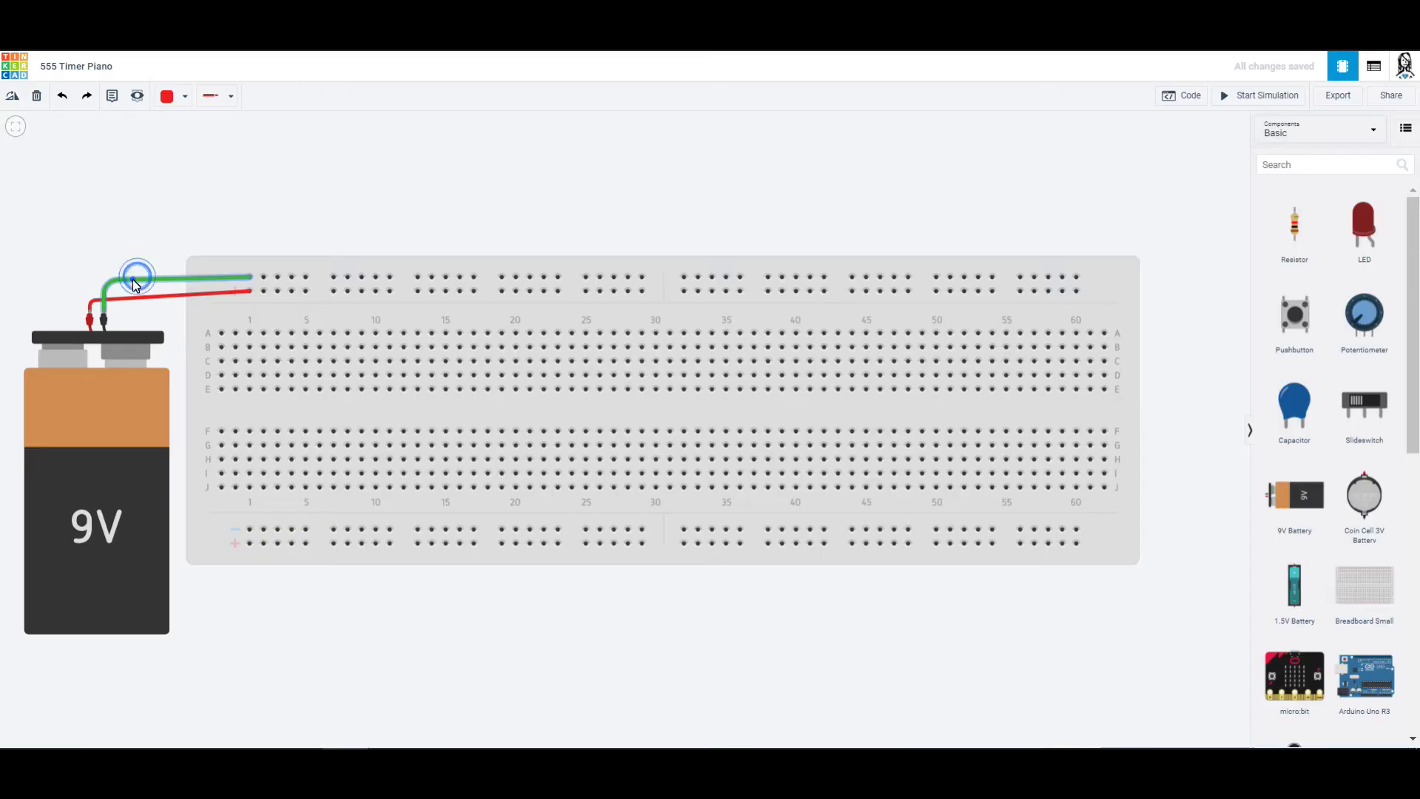
{"action": "left_click", "coordinate": [184, 97]}
{"action": "left_click", "coordinate": [191, 137]}
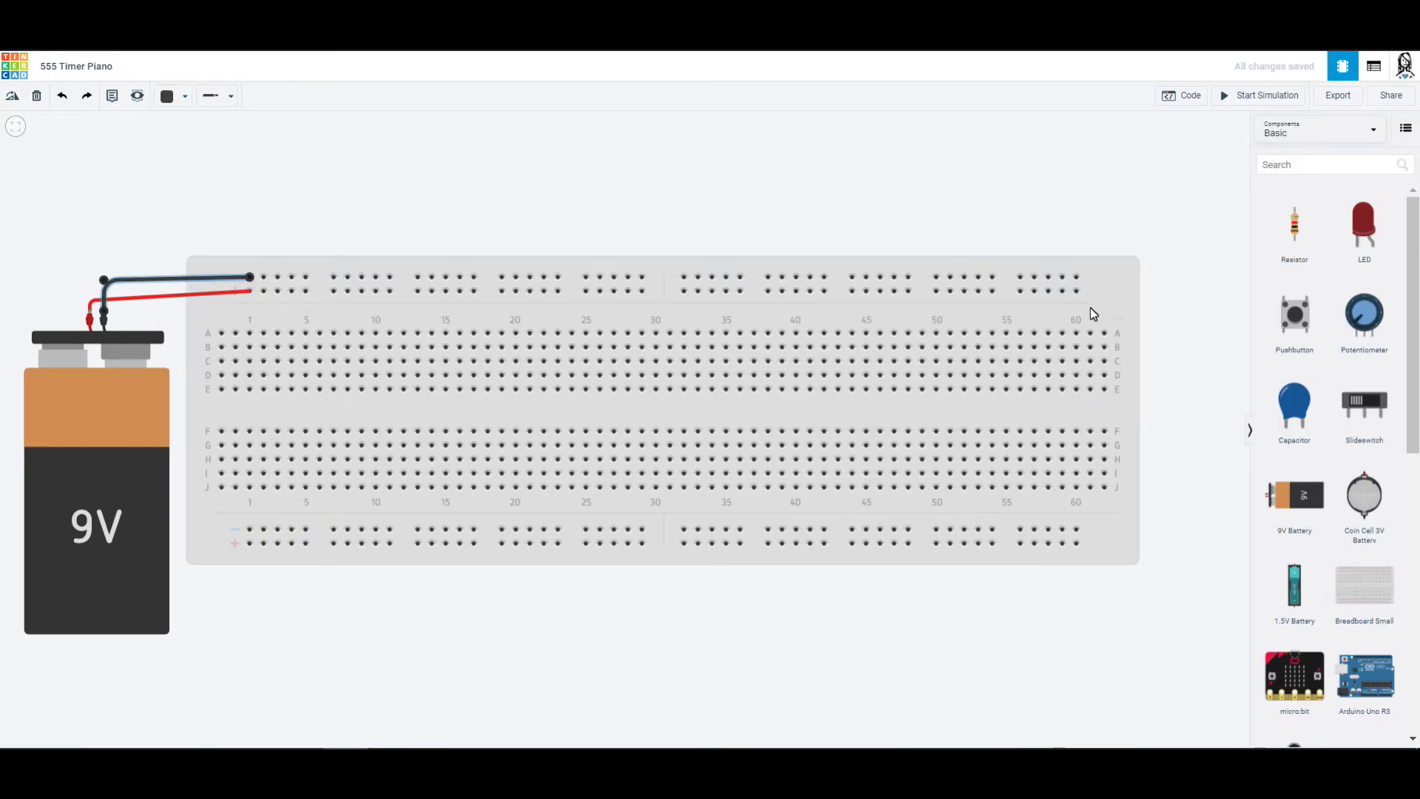
- Bridge the top and bottom − and + rails at the right end, making the + jumper red
{"action": "left_click", "coordinate": [1078, 278]}
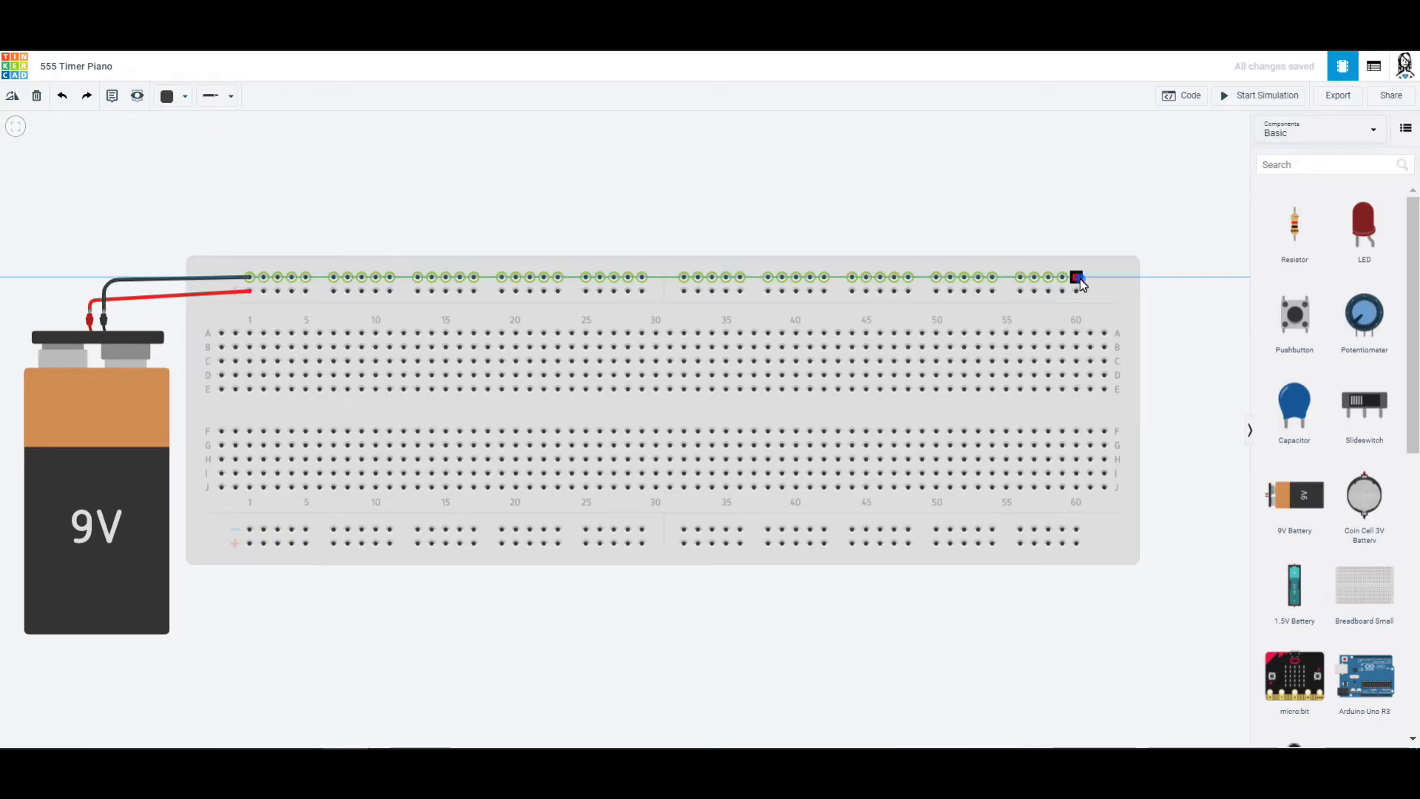
{"action": "left_click", "coordinate": [1130, 276]}
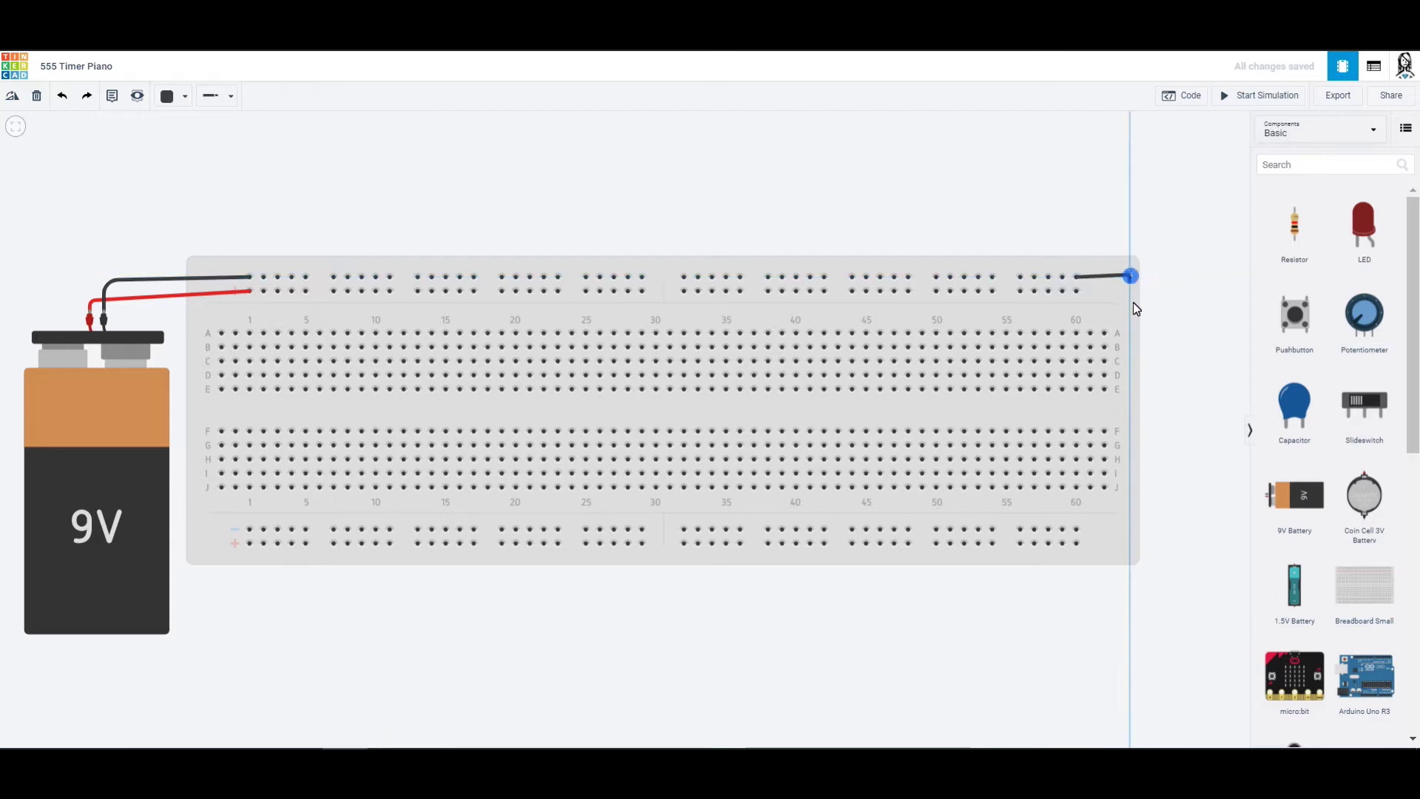
{"action": "left_click", "coordinate": [1128, 530]}
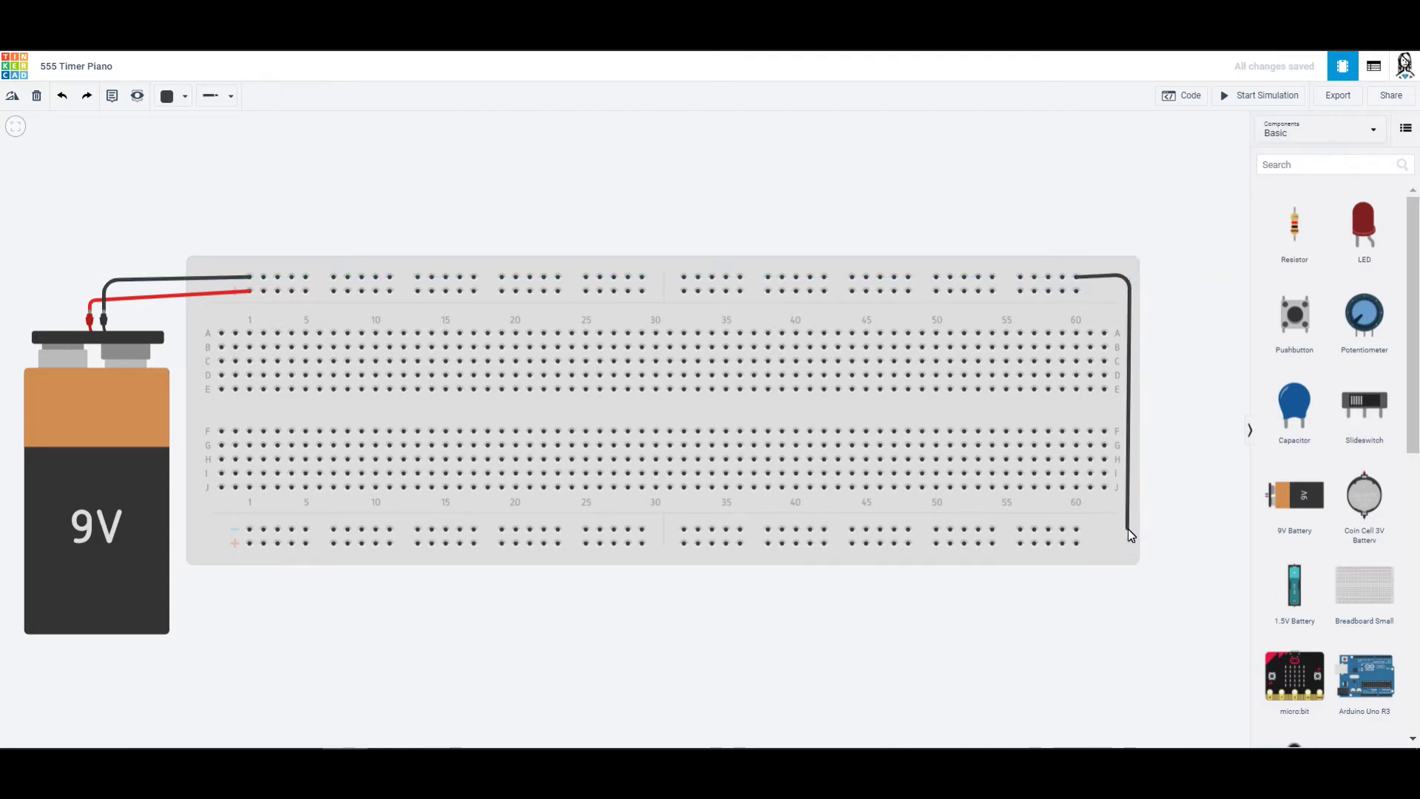
{"action": "left_click", "coordinate": [1076, 530]}
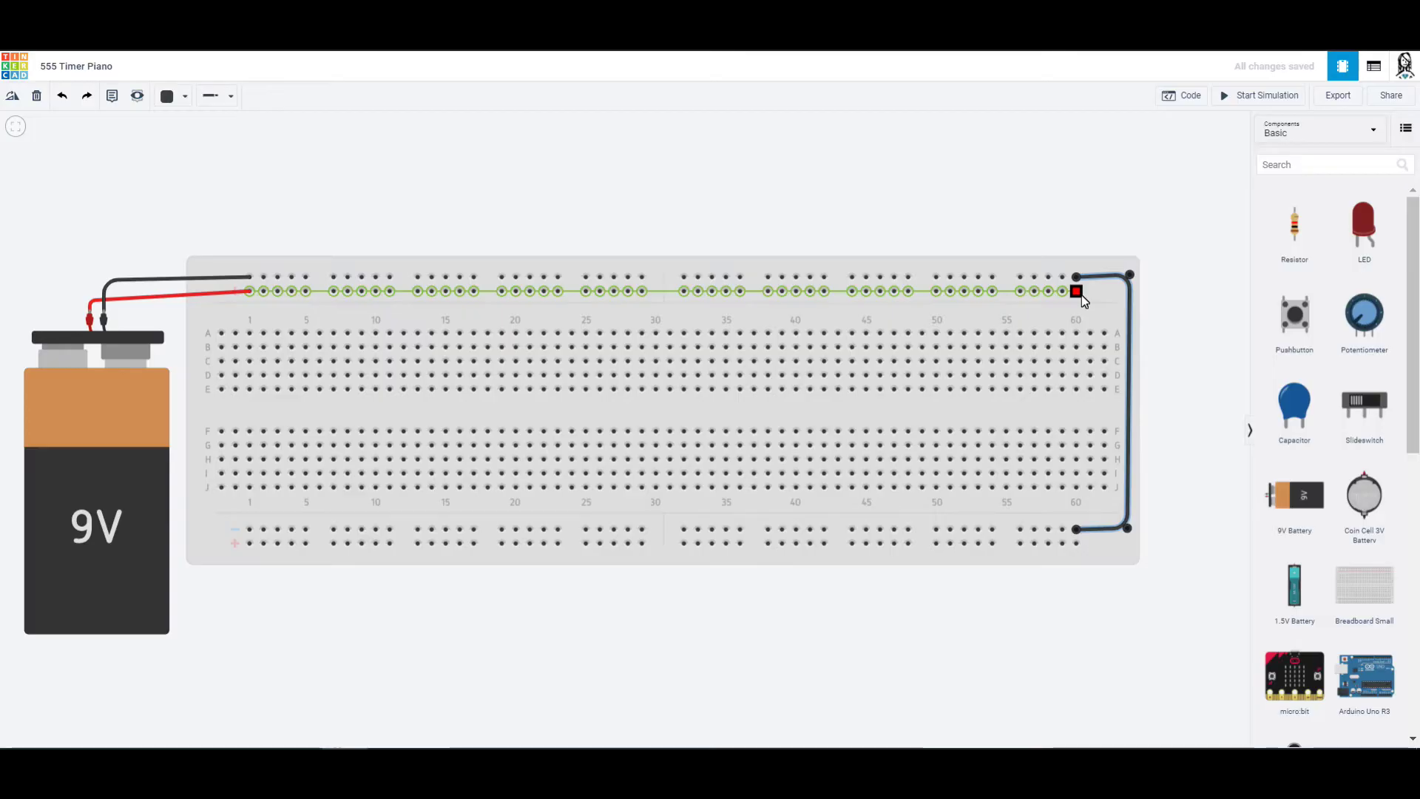
{"action": "left_click", "coordinate": [1077, 292]}
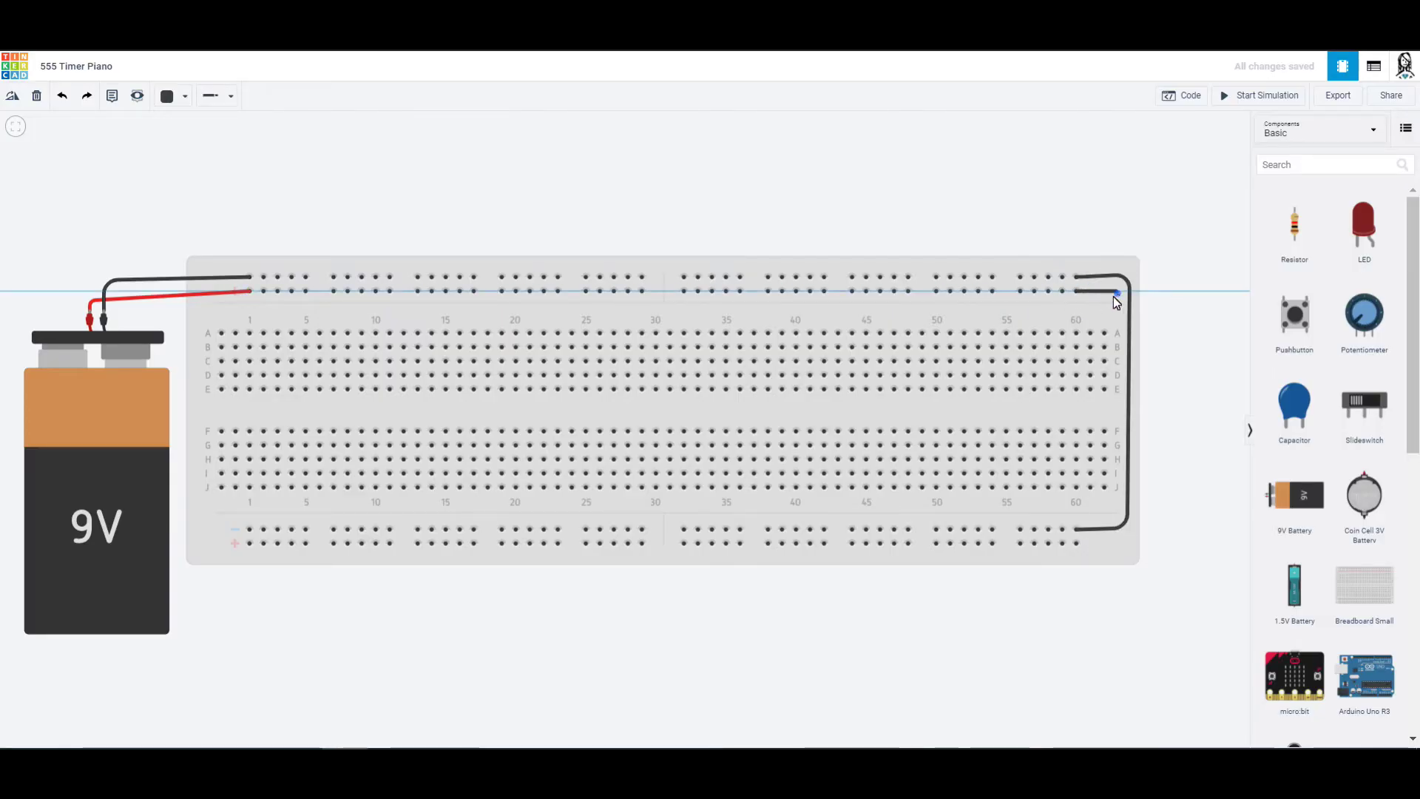
{"action": "left_click", "coordinate": [1113, 295]}
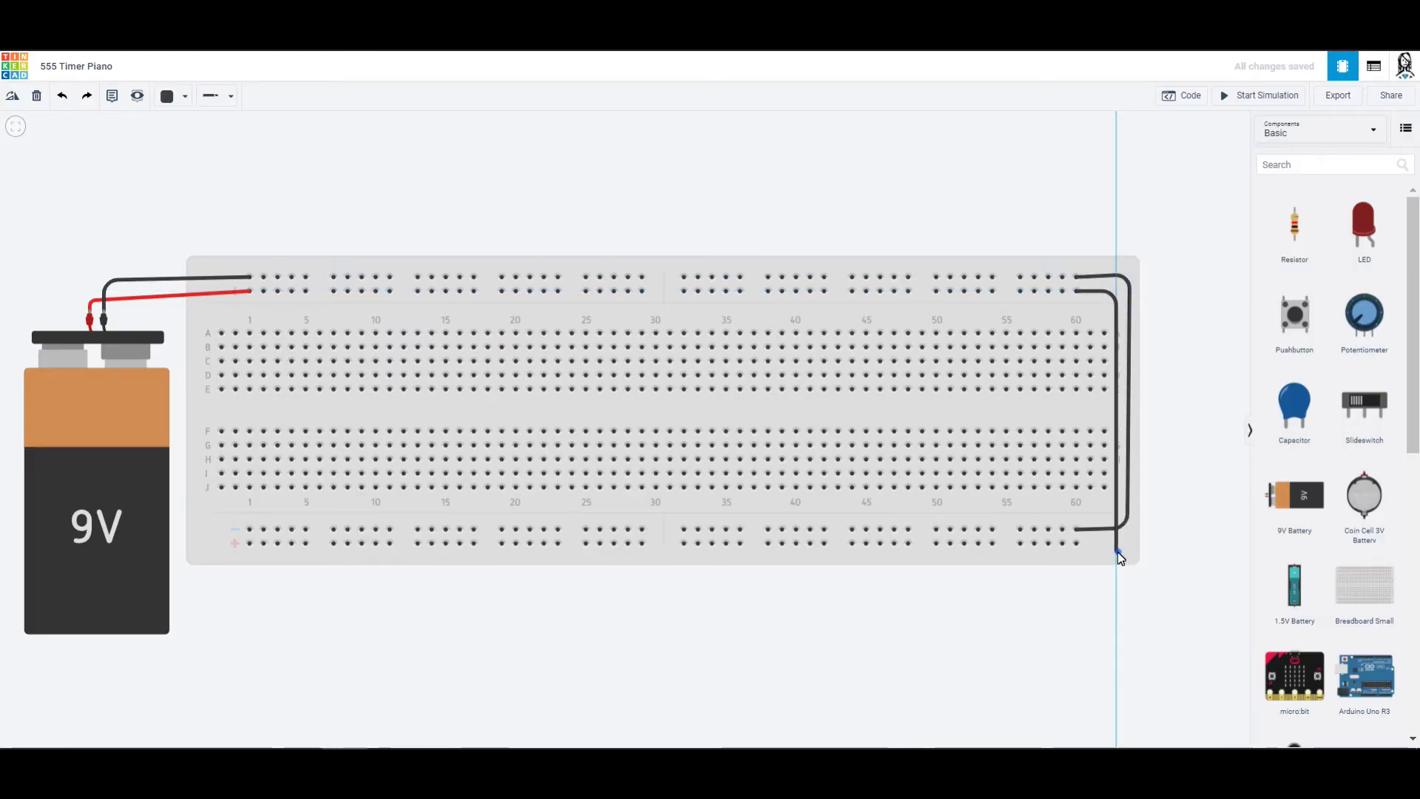
{"action": "left_click", "coordinate": [1117, 552]}
{"action": "left_click", "coordinate": [1076, 543]}
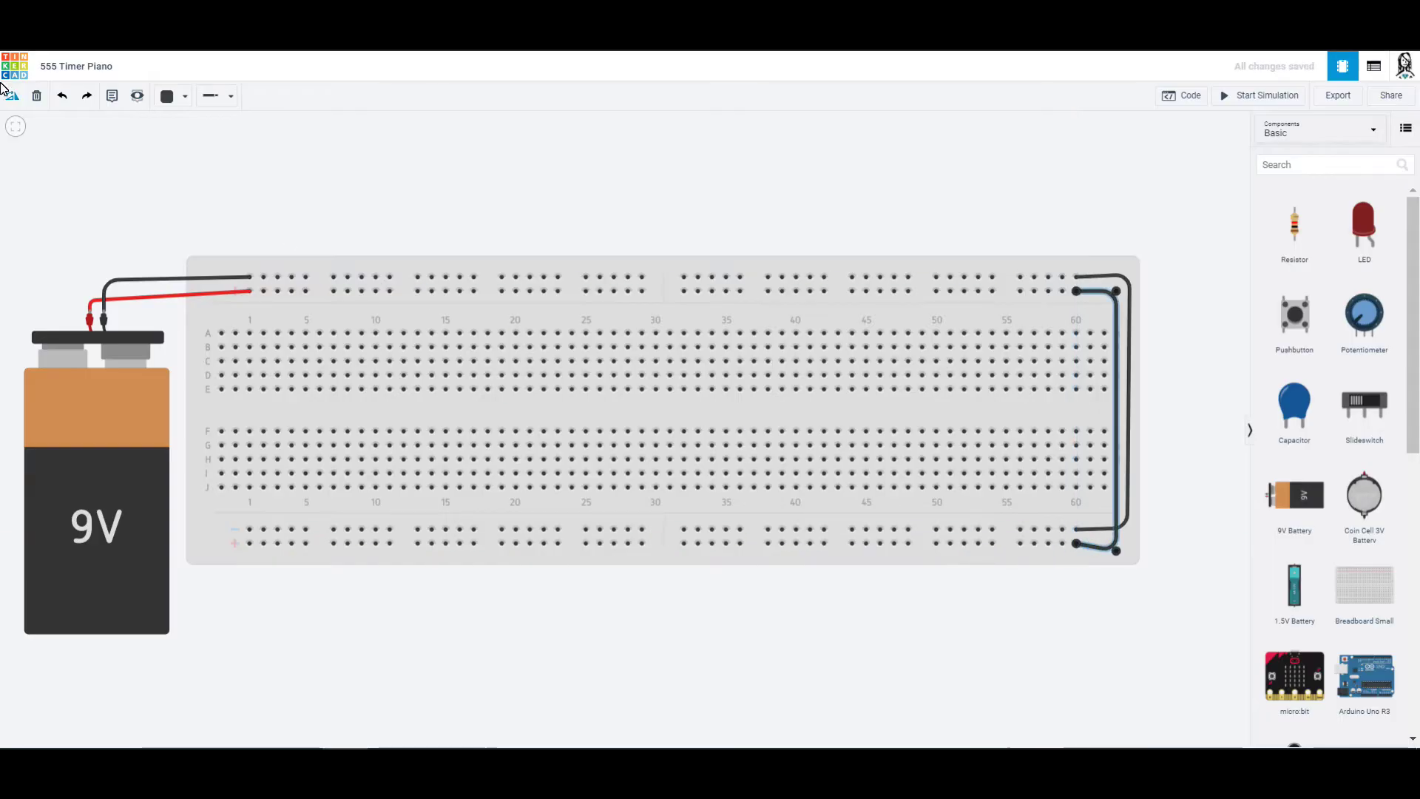
{"action": "left_click", "coordinate": [170, 102]}
{"action": "left_click", "coordinate": [175, 150]}
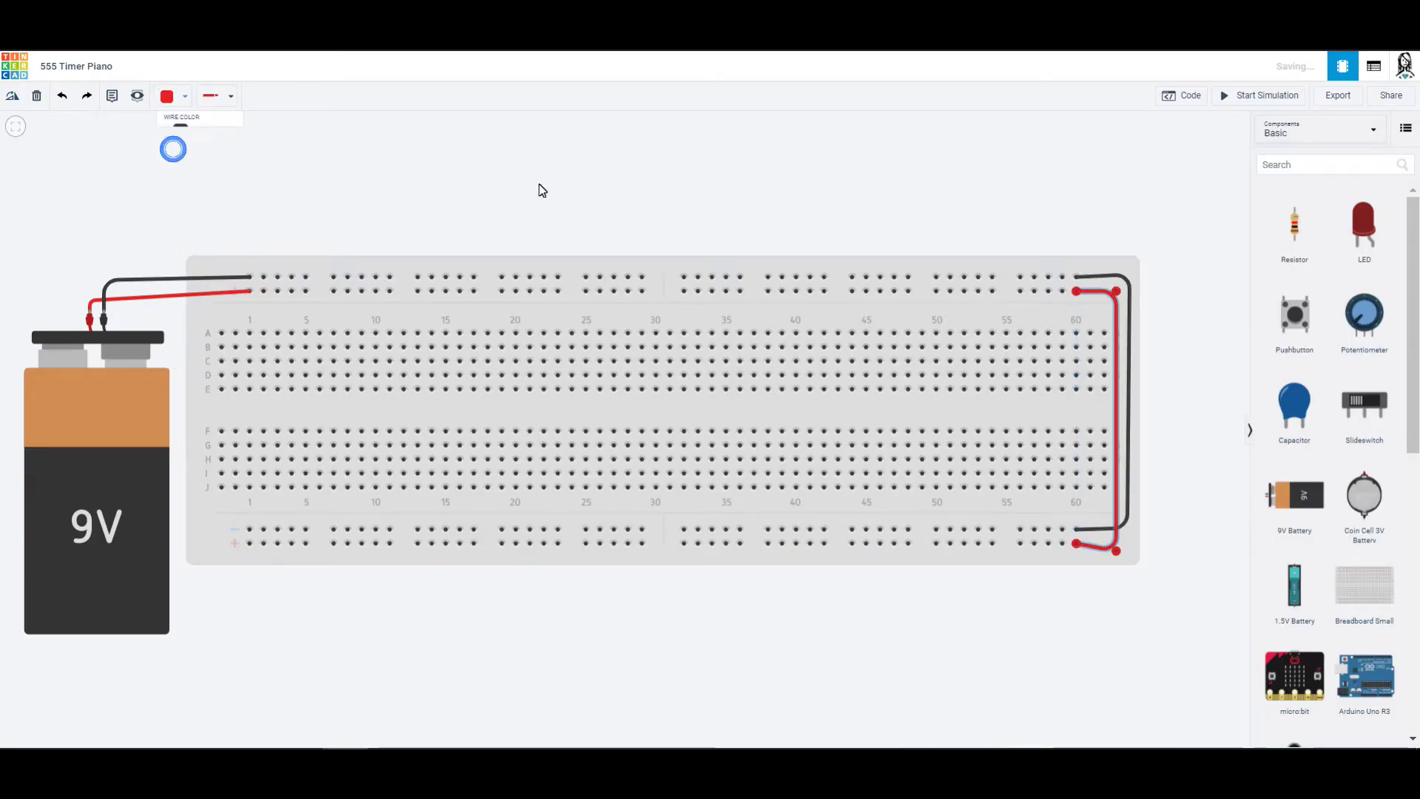
{"action": "left_click", "coordinate": [539, 183]}
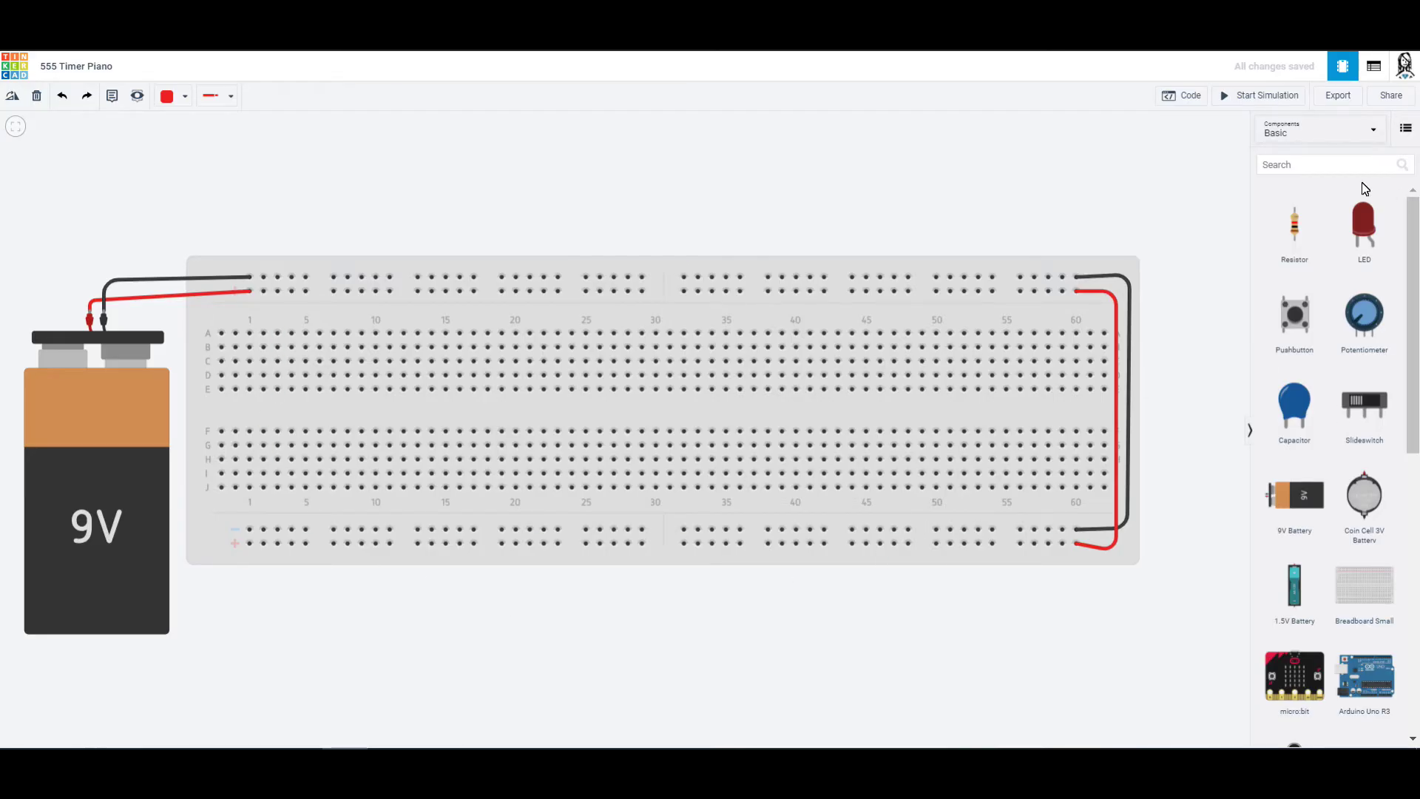
{"action": "left_click", "coordinate": [1327, 166]}
- Add a 555 timer from a '555' search, straddling the centre gap near column 50
{"action": "type", "text": "555"}
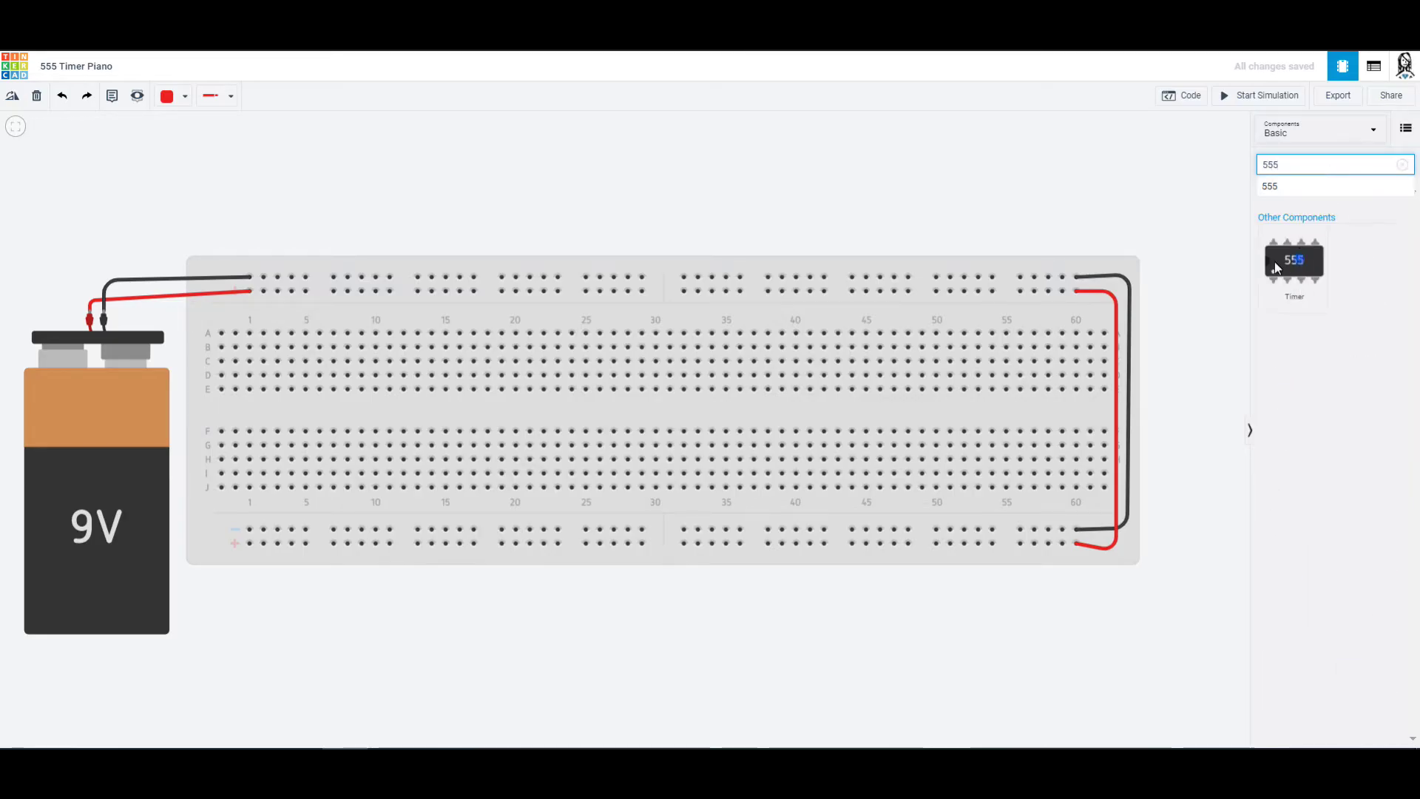
{"action": "left_click_drag", "start_coordinate": [1275, 260], "coordinate": [939, 358]}
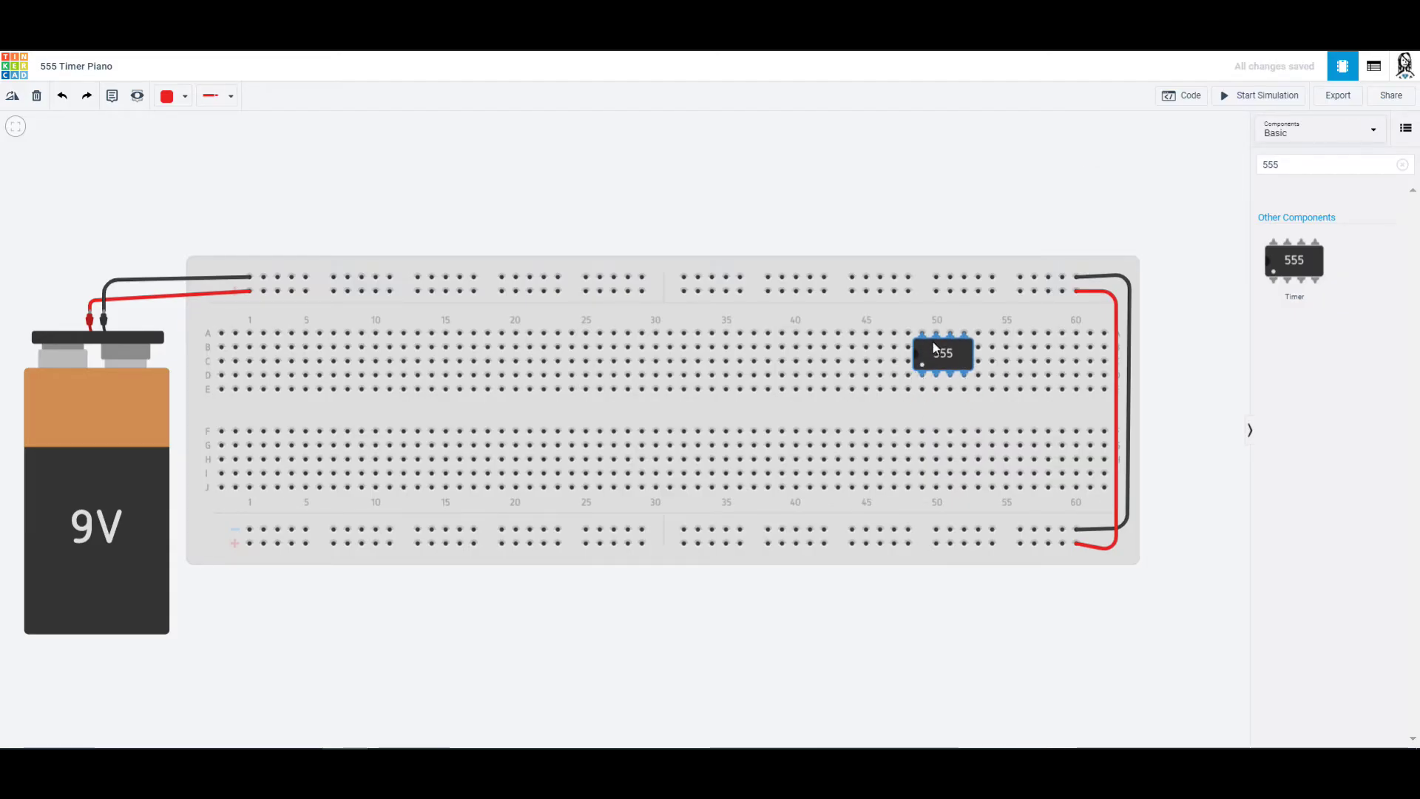
{"action": "left_click_drag", "start_coordinate": [966, 348], "coordinate": [892, 424]}
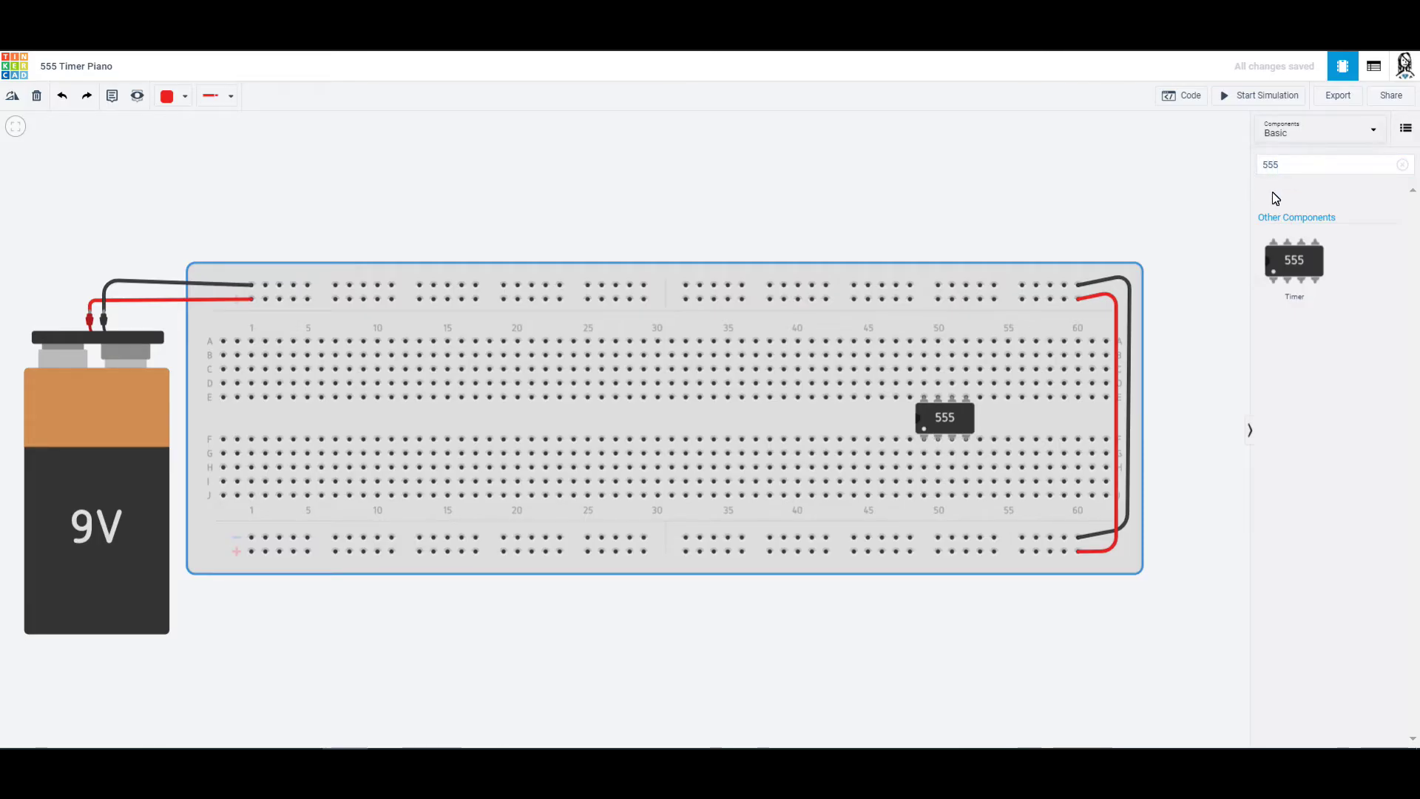
{"action": "left_click", "coordinate": [1277, 166]}
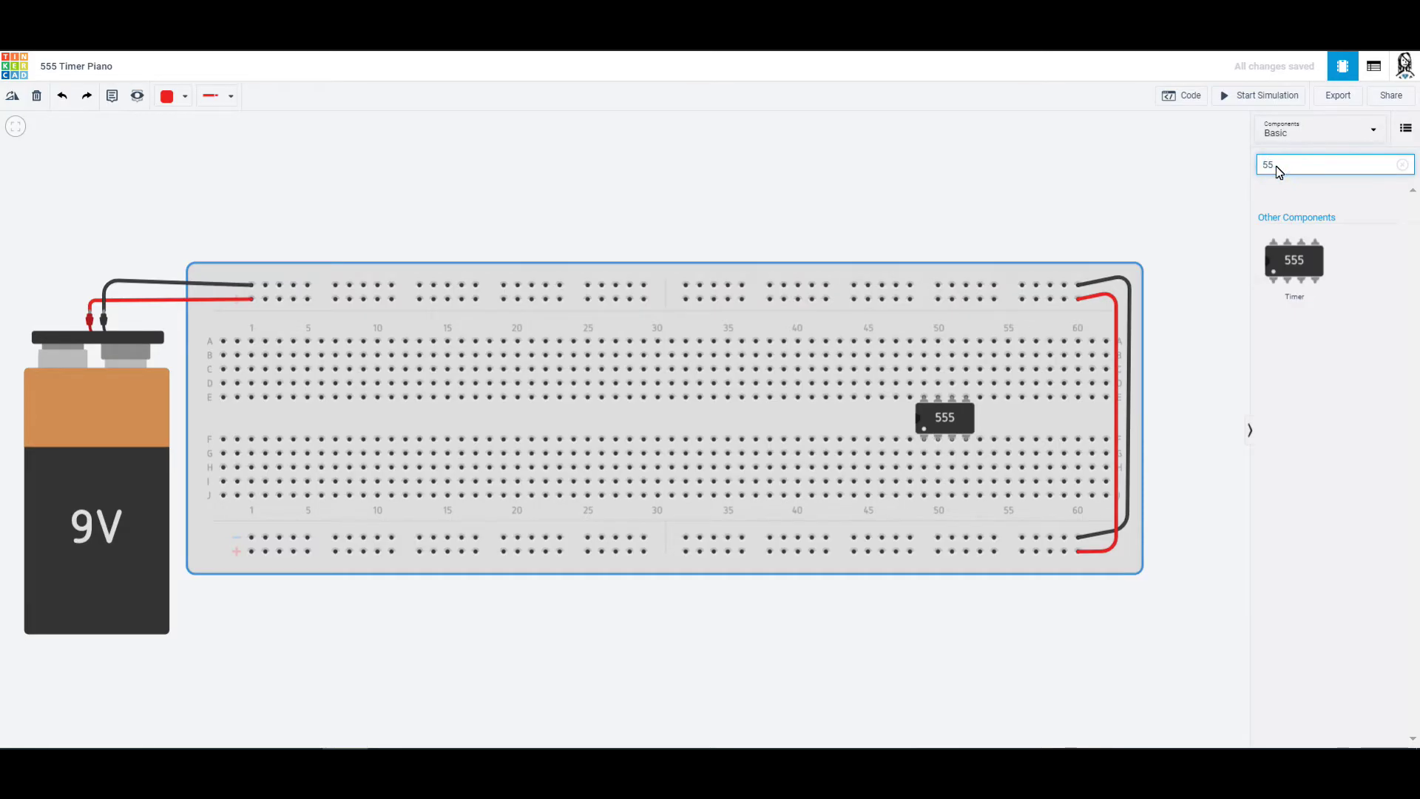
- Place seven pushbuttons across the centre gap in a row from column 20 to about 45
{"action": "type", "text": "button"}
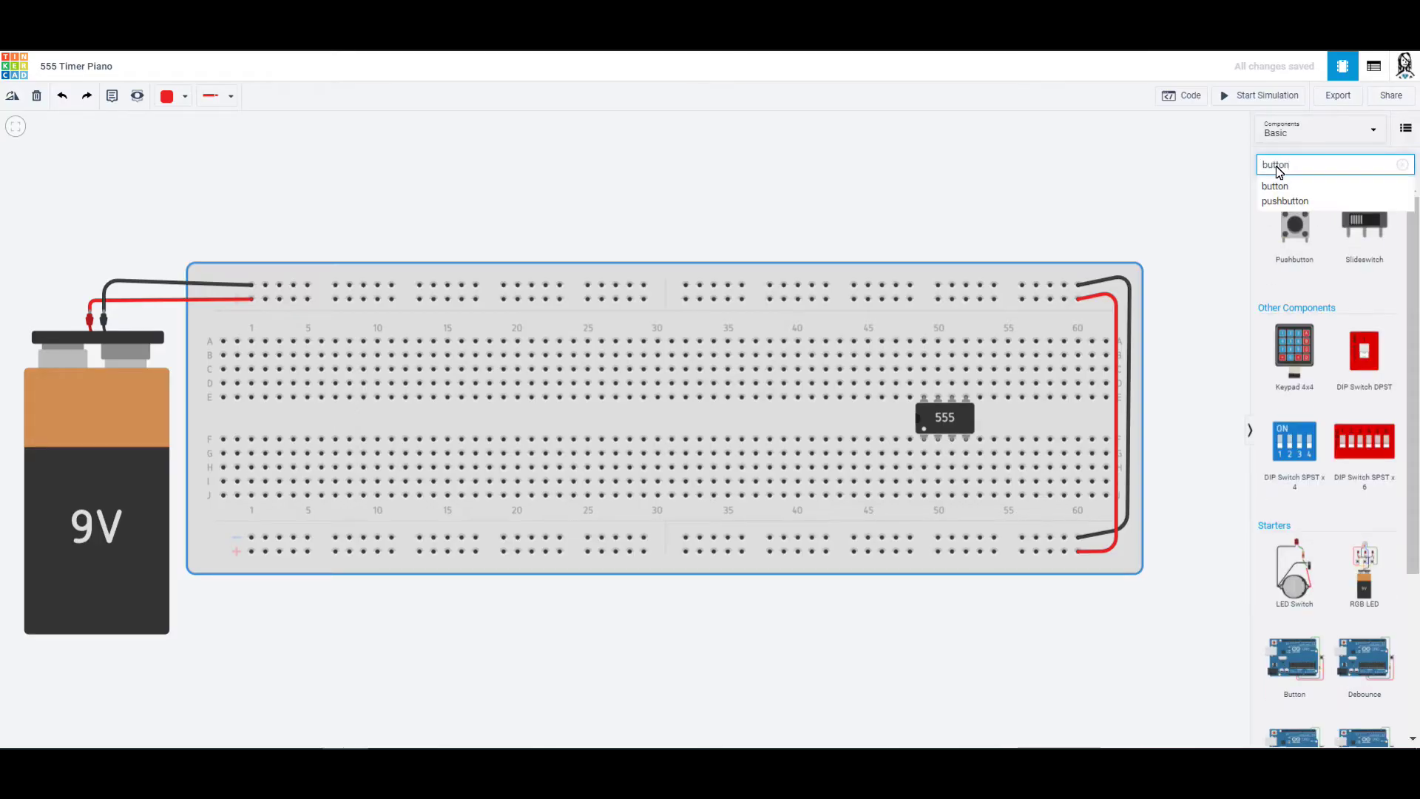
{"action": "left_click", "coordinate": [1289, 233]}
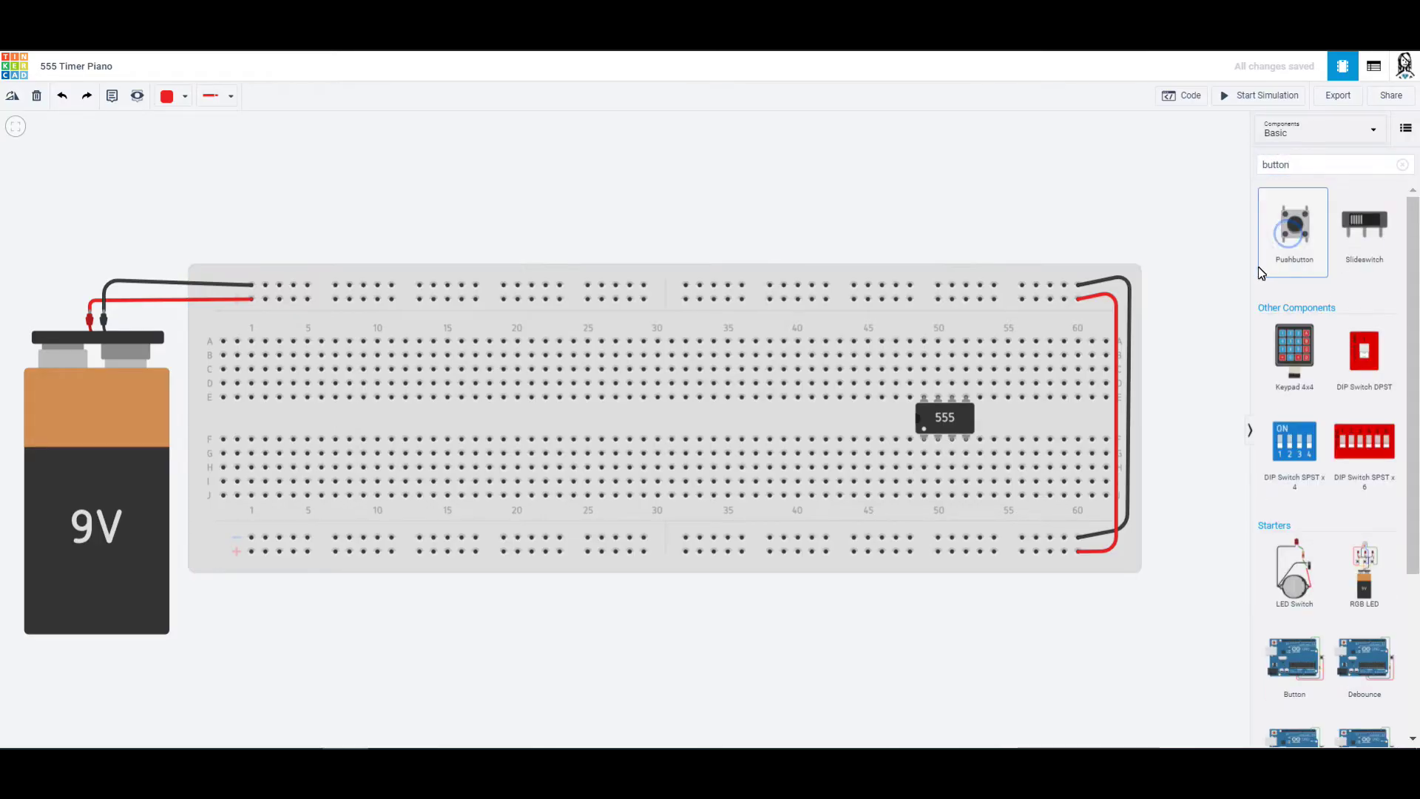
{"action": "left_click_drag", "start_coordinate": [1288, 224], "coordinate": [864, 427]}
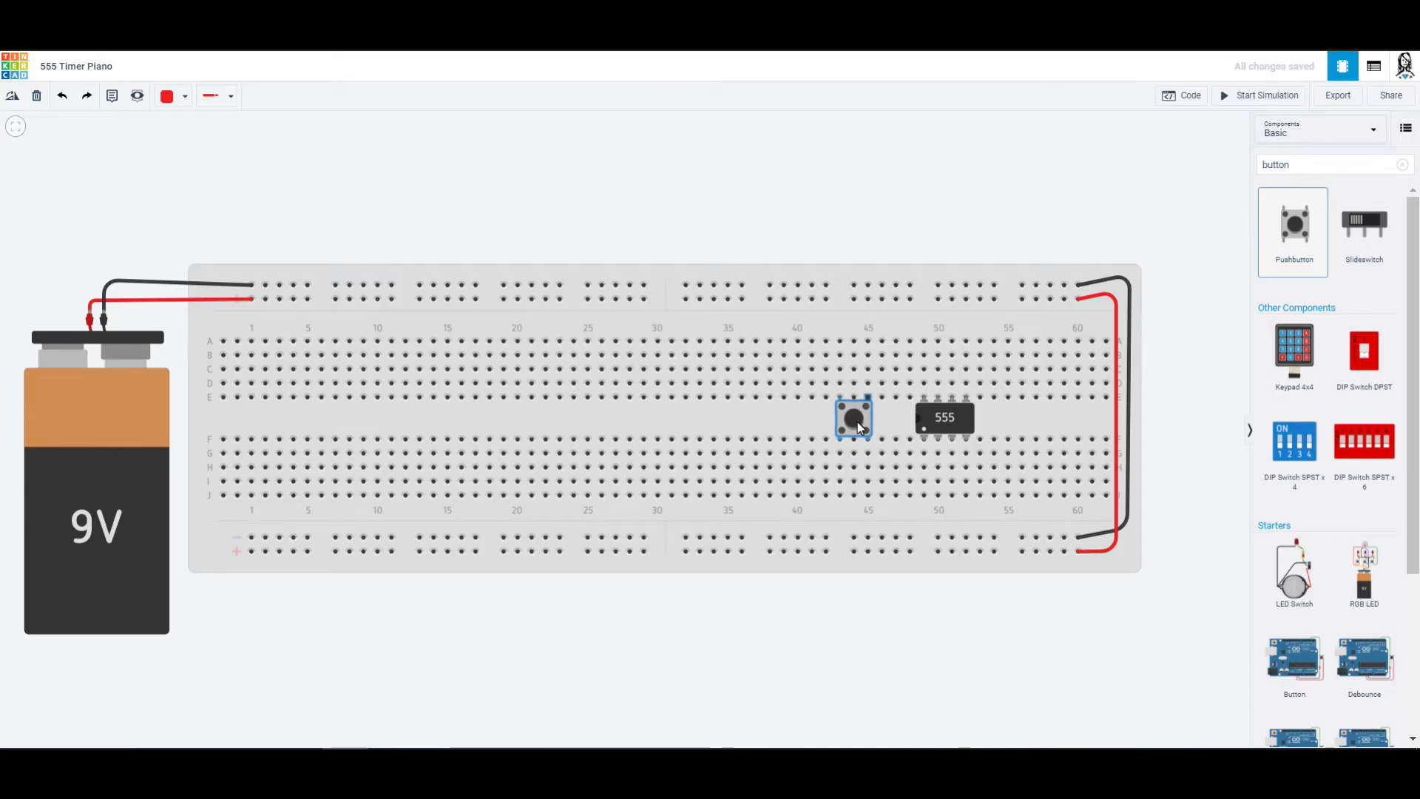
{"action": "left_click_drag", "start_coordinate": [858, 422], "coordinate": [866, 422]}
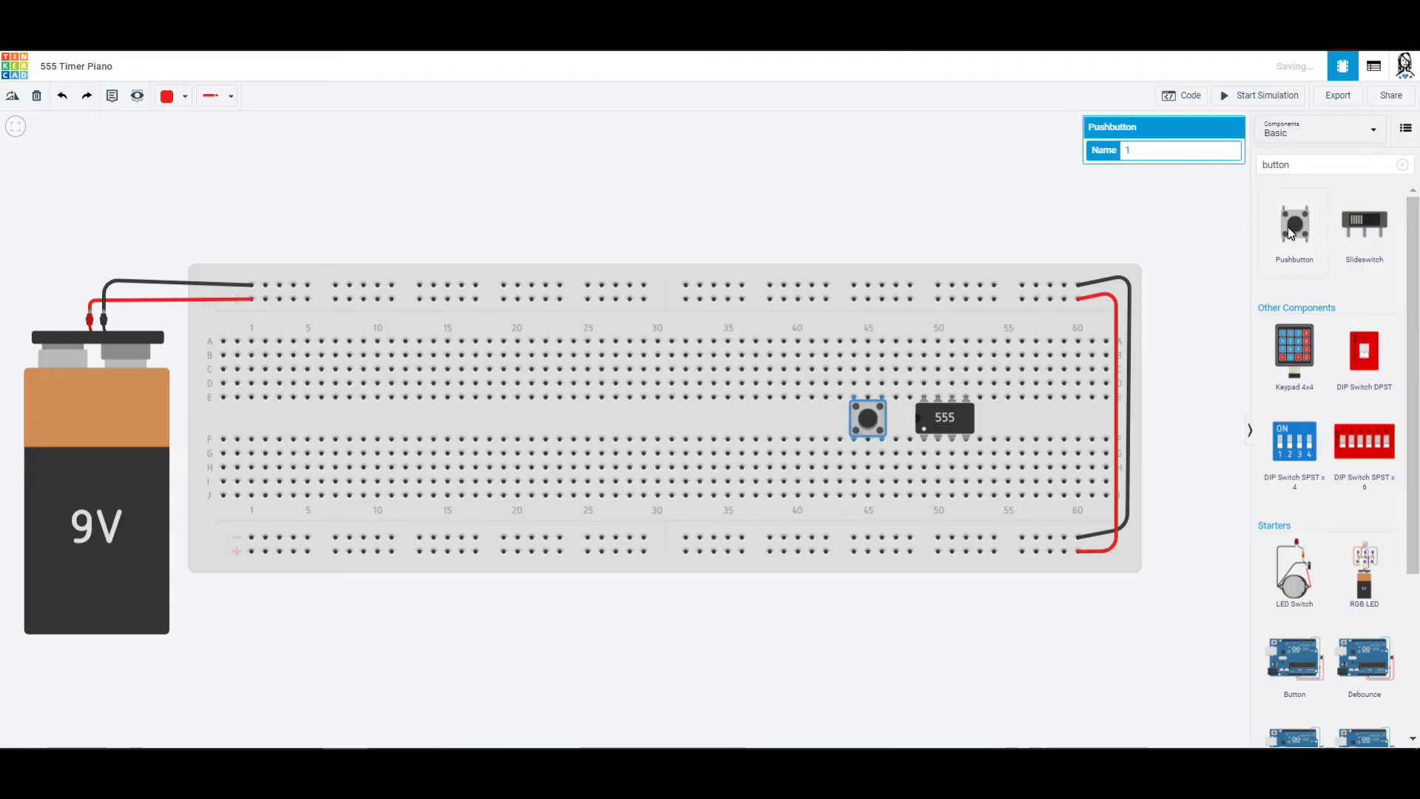
{"action": "left_click_drag", "start_coordinate": [1294, 221], "coordinate": [811, 419]}
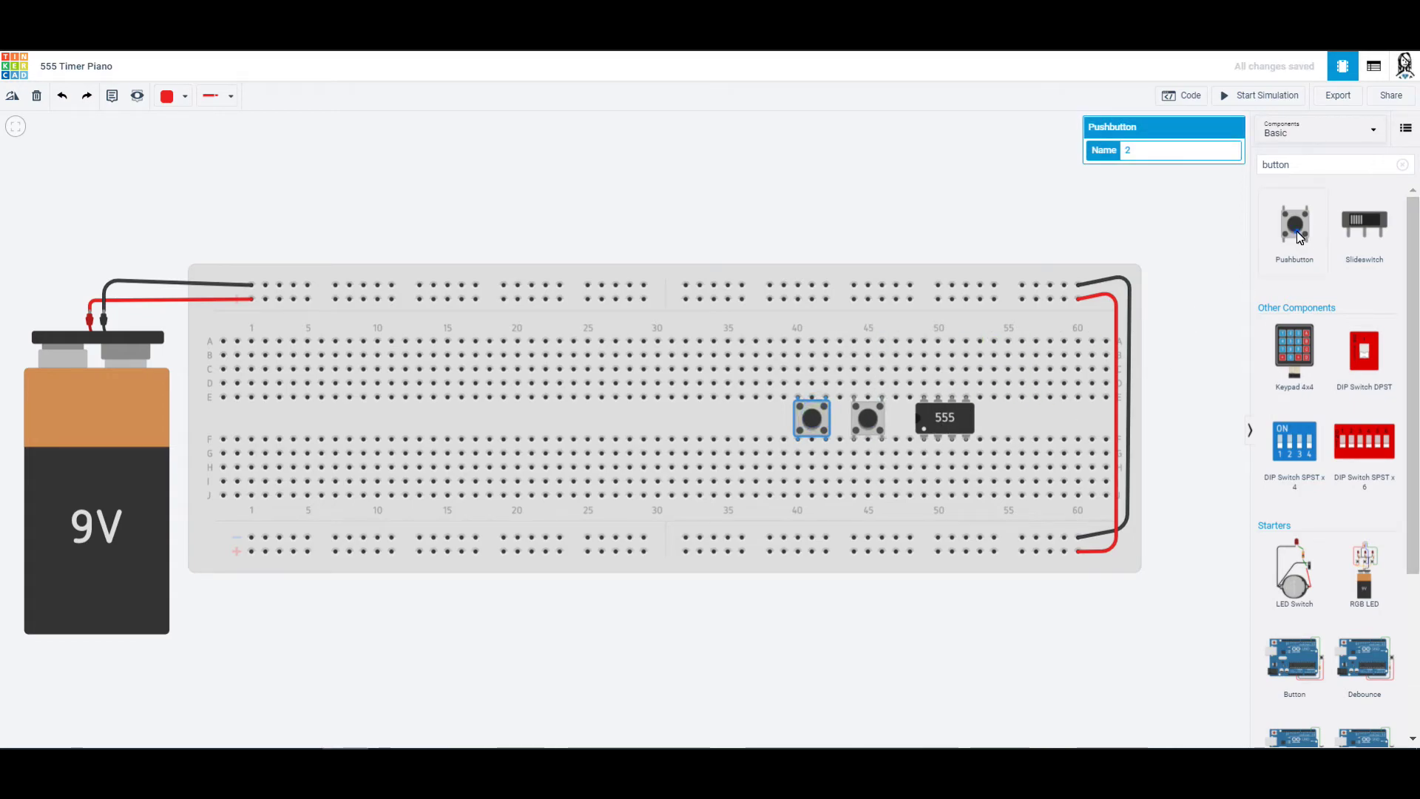
{"action": "left_click_drag", "start_coordinate": [1297, 231], "coordinate": [755, 418]}
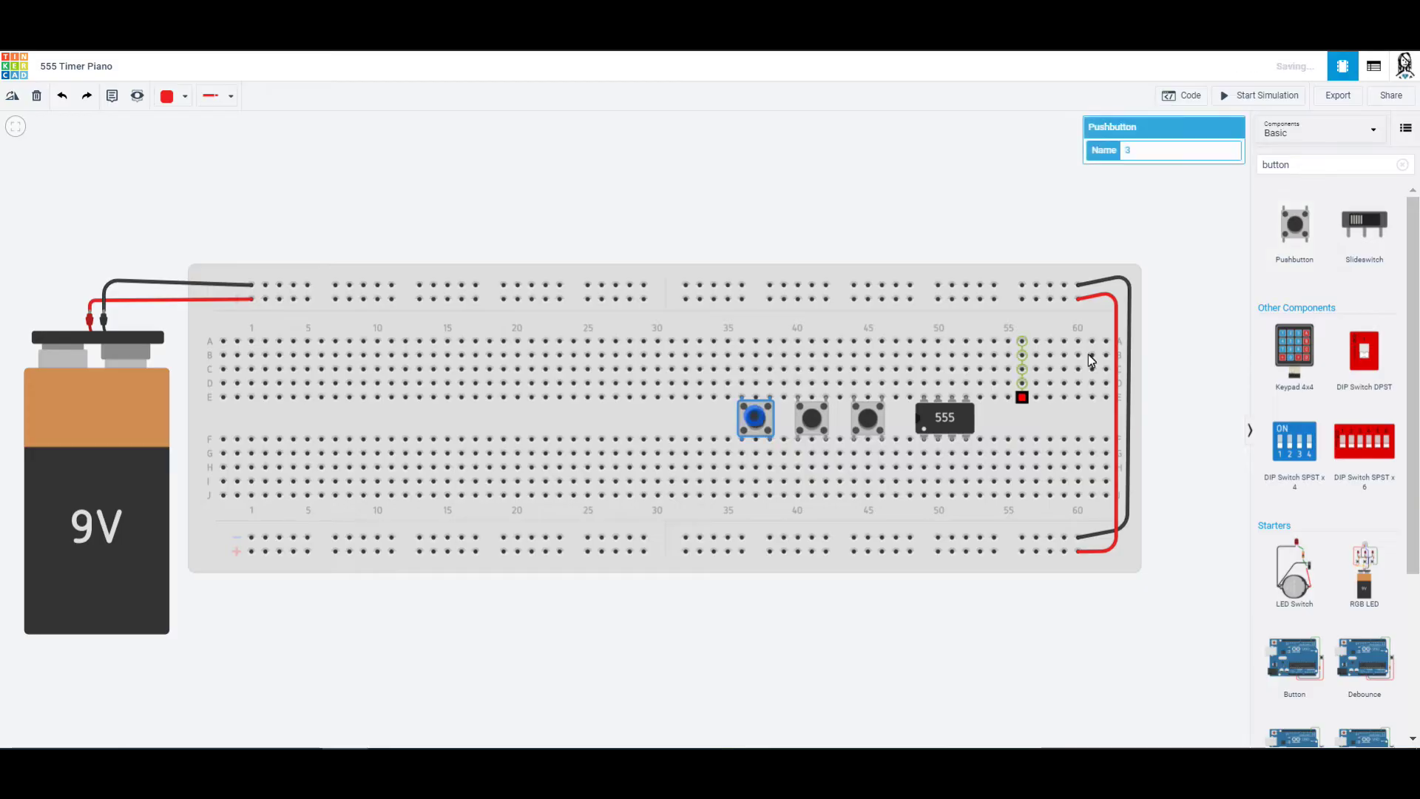
{"action": "left_click_drag", "start_coordinate": [1296, 227], "coordinate": [699, 420]}
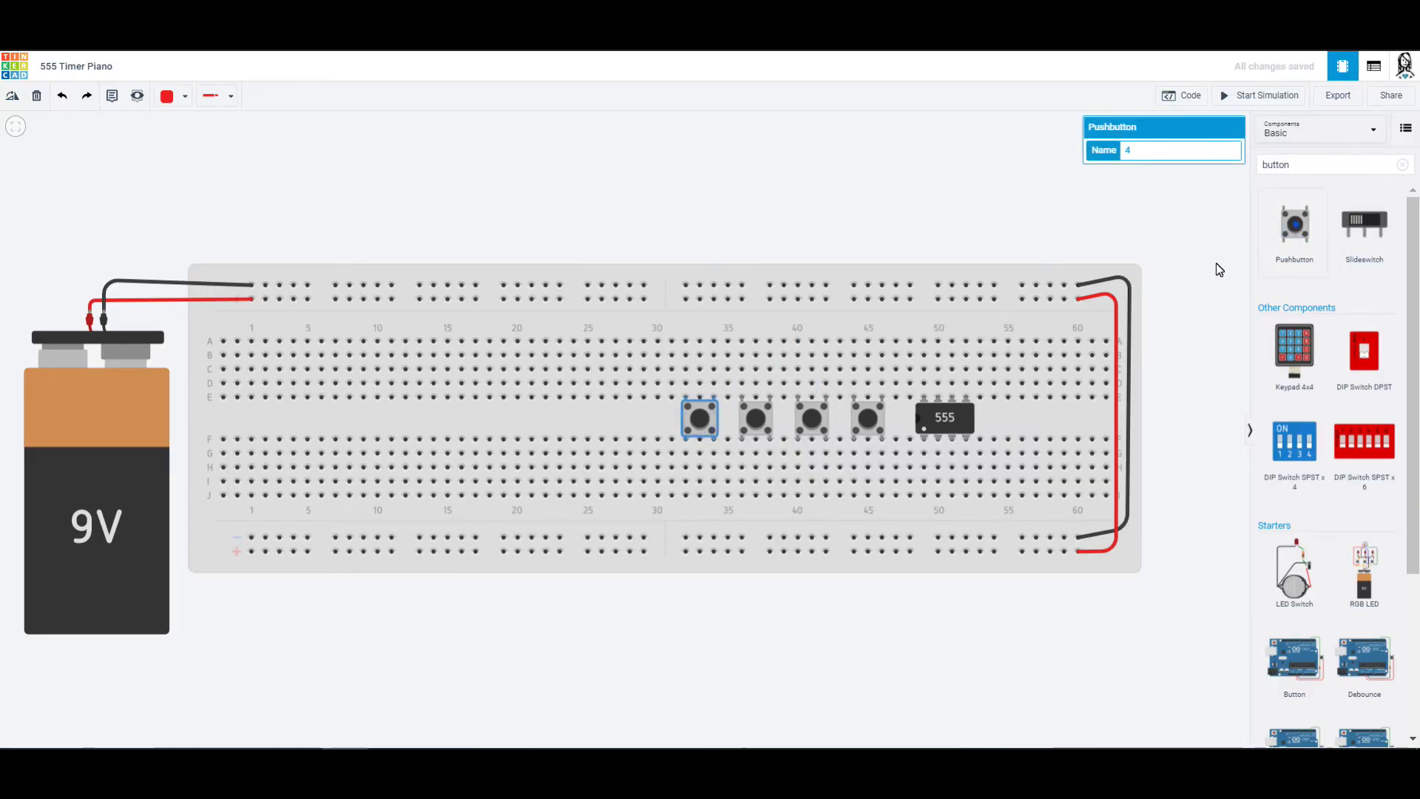
{"action": "left_click_drag", "start_coordinate": [1294, 226], "coordinate": [643, 418]}
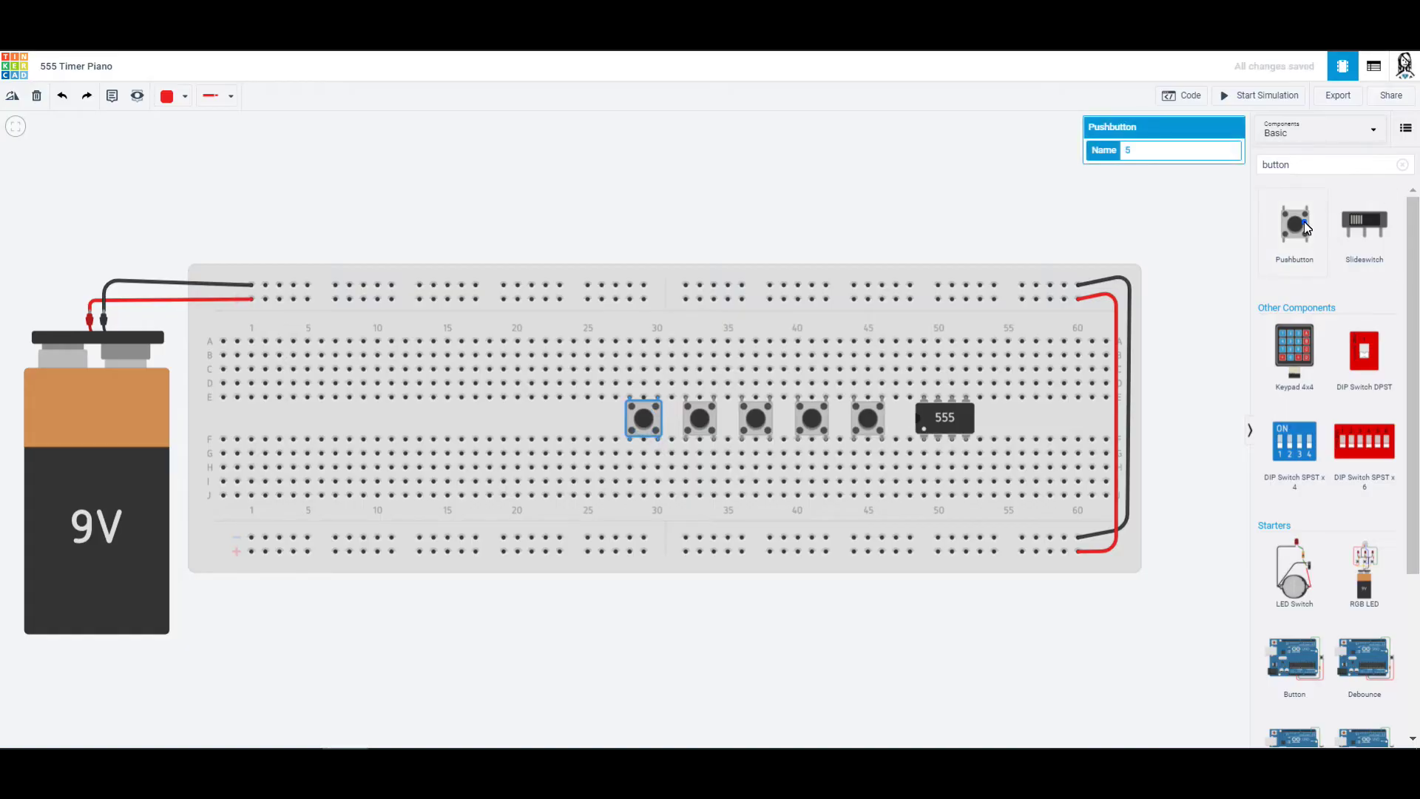
{"action": "left_click_drag", "start_coordinate": [1306, 228], "coordinate": [587, 419]}
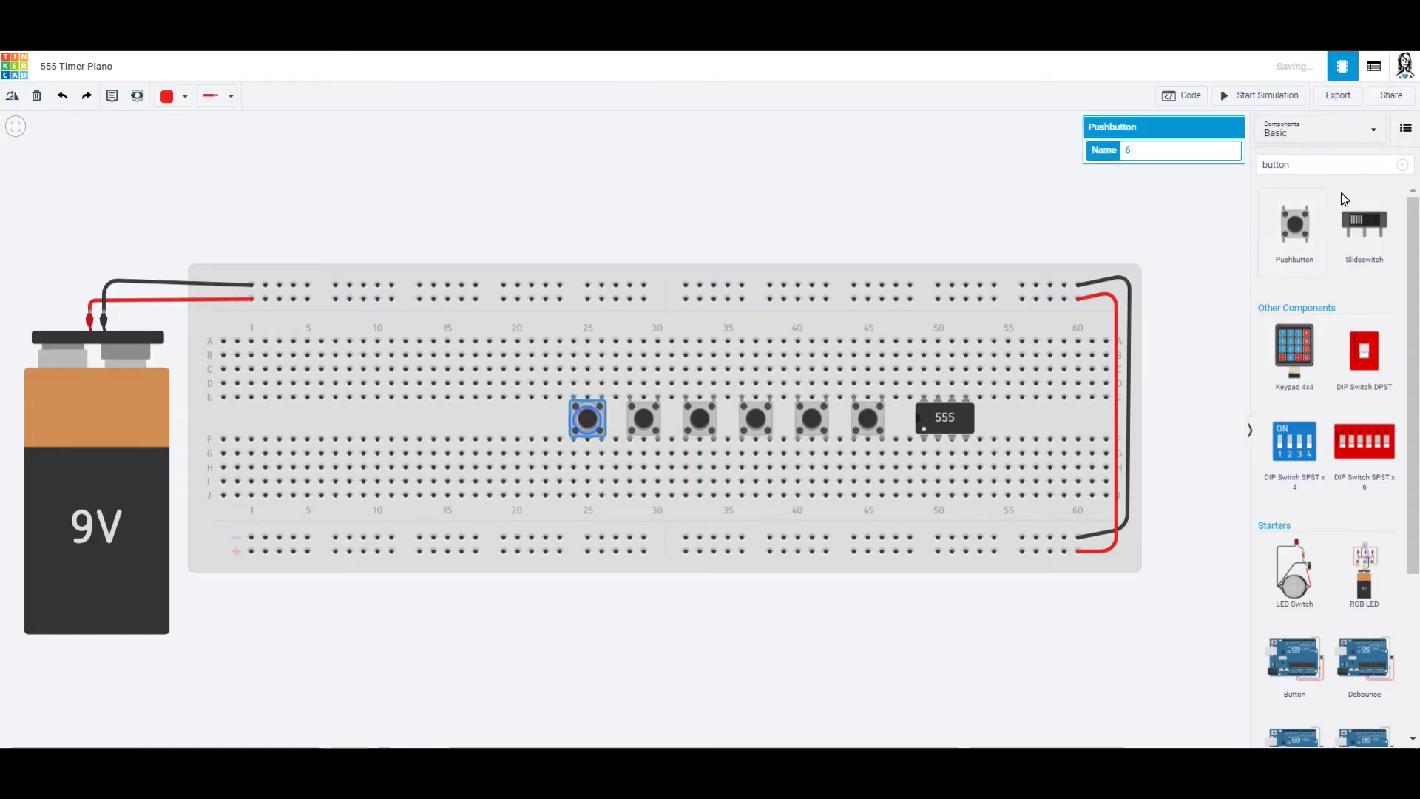
{"action": "left_click_drag", "start_coordinate": [1306, 233], "coordinate": [534, 423]}
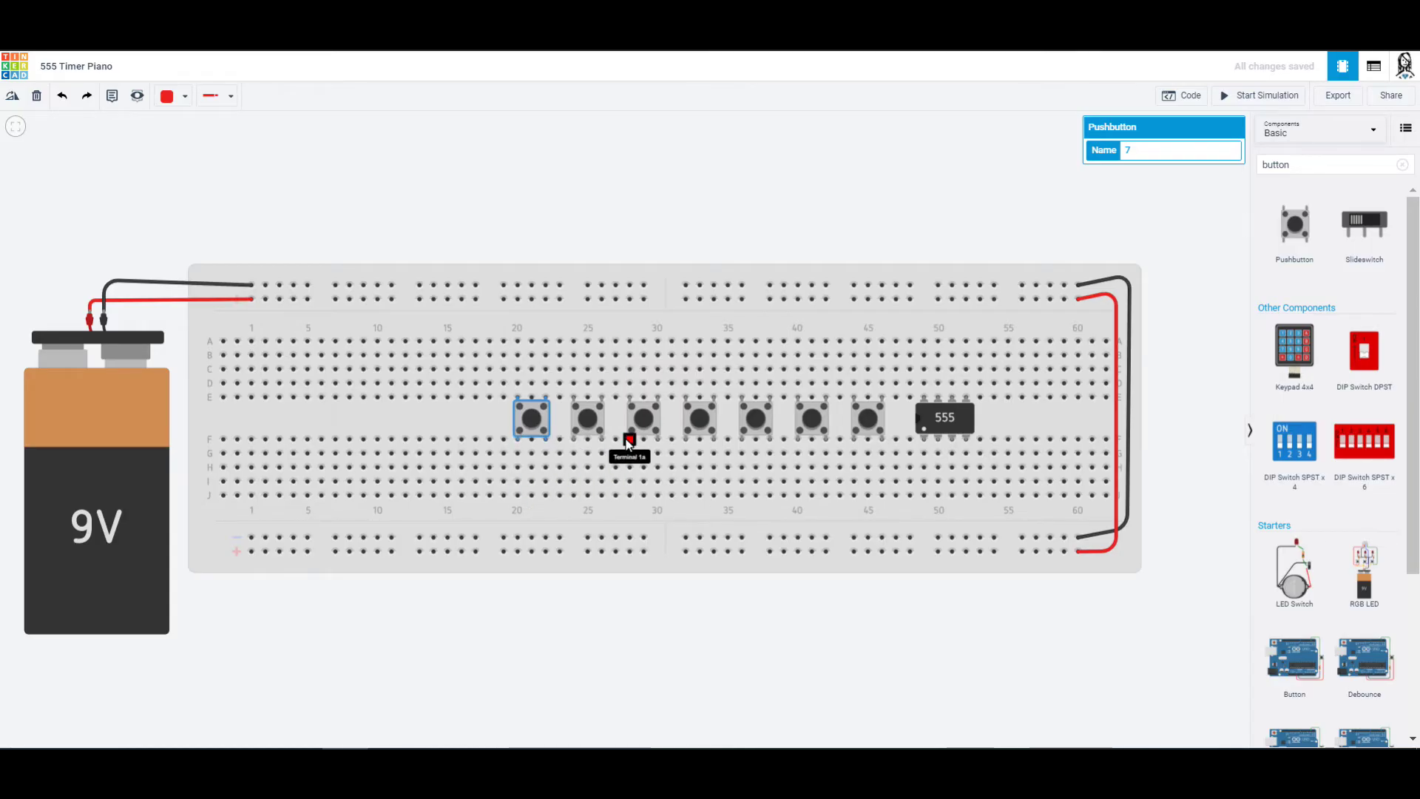
- Draw a pink wire from hole G20 to G24
{"action": "left_click", "coordinate": [516, 456]}
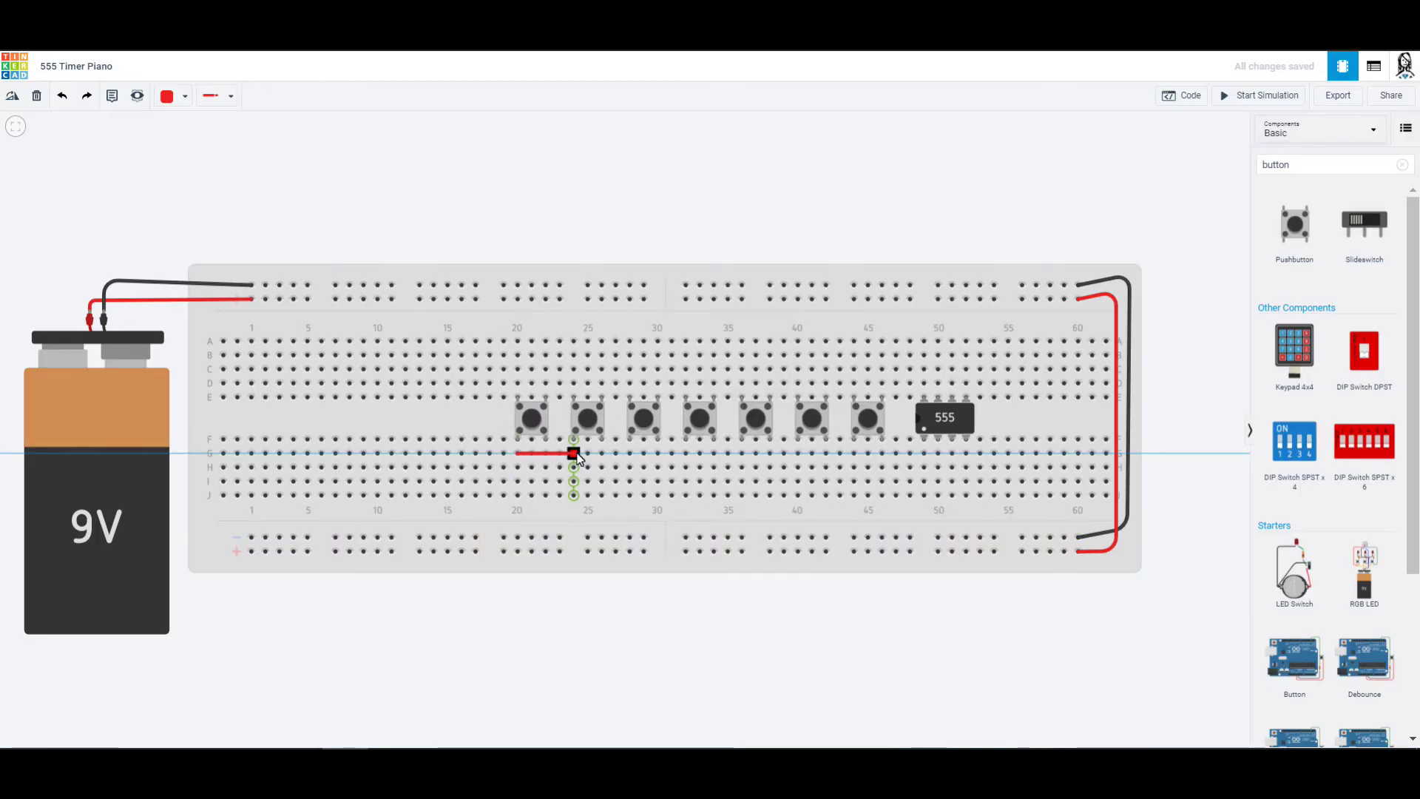
{"action": "left_click", "coordinate": [575, 454]}
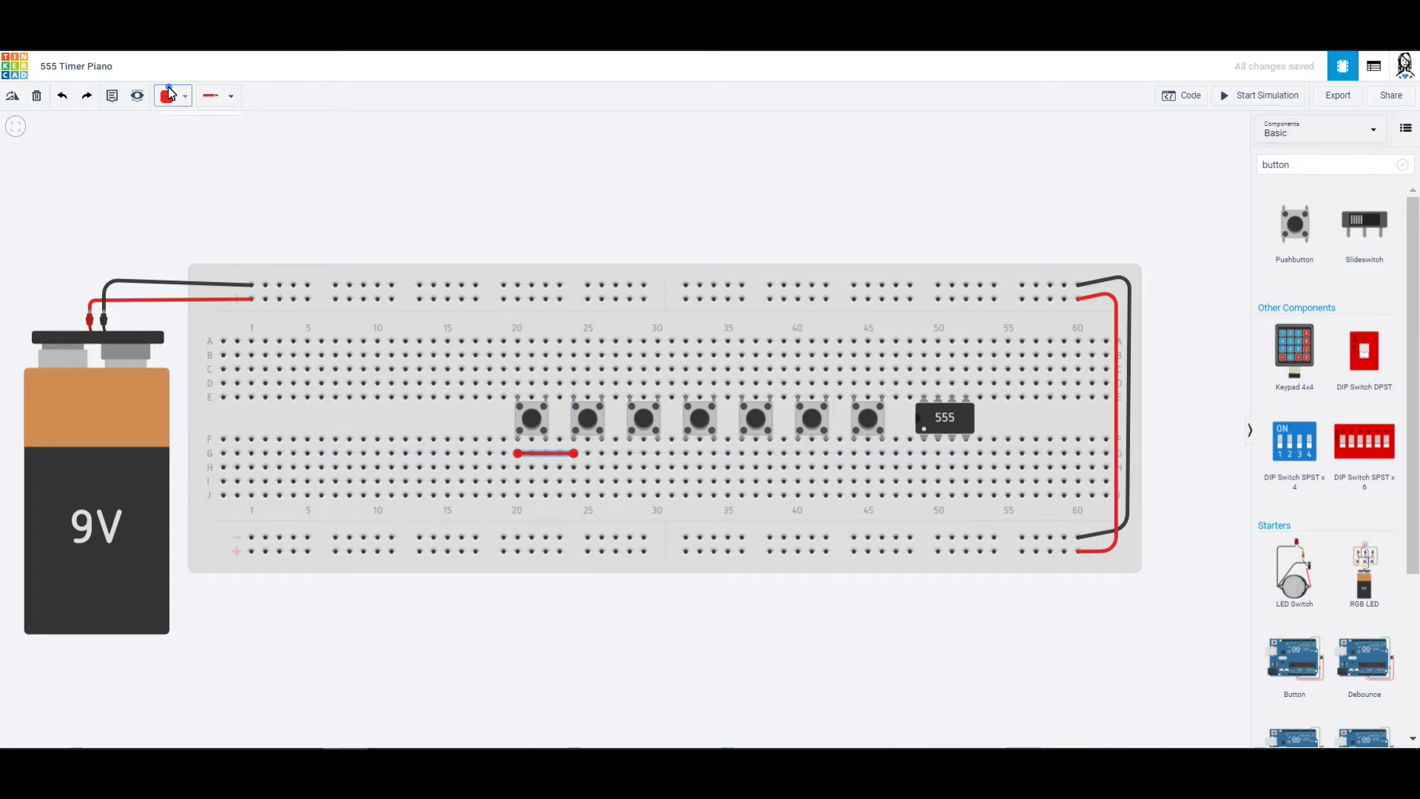
{"action": "left_click", "coordinate": [169, 94]}
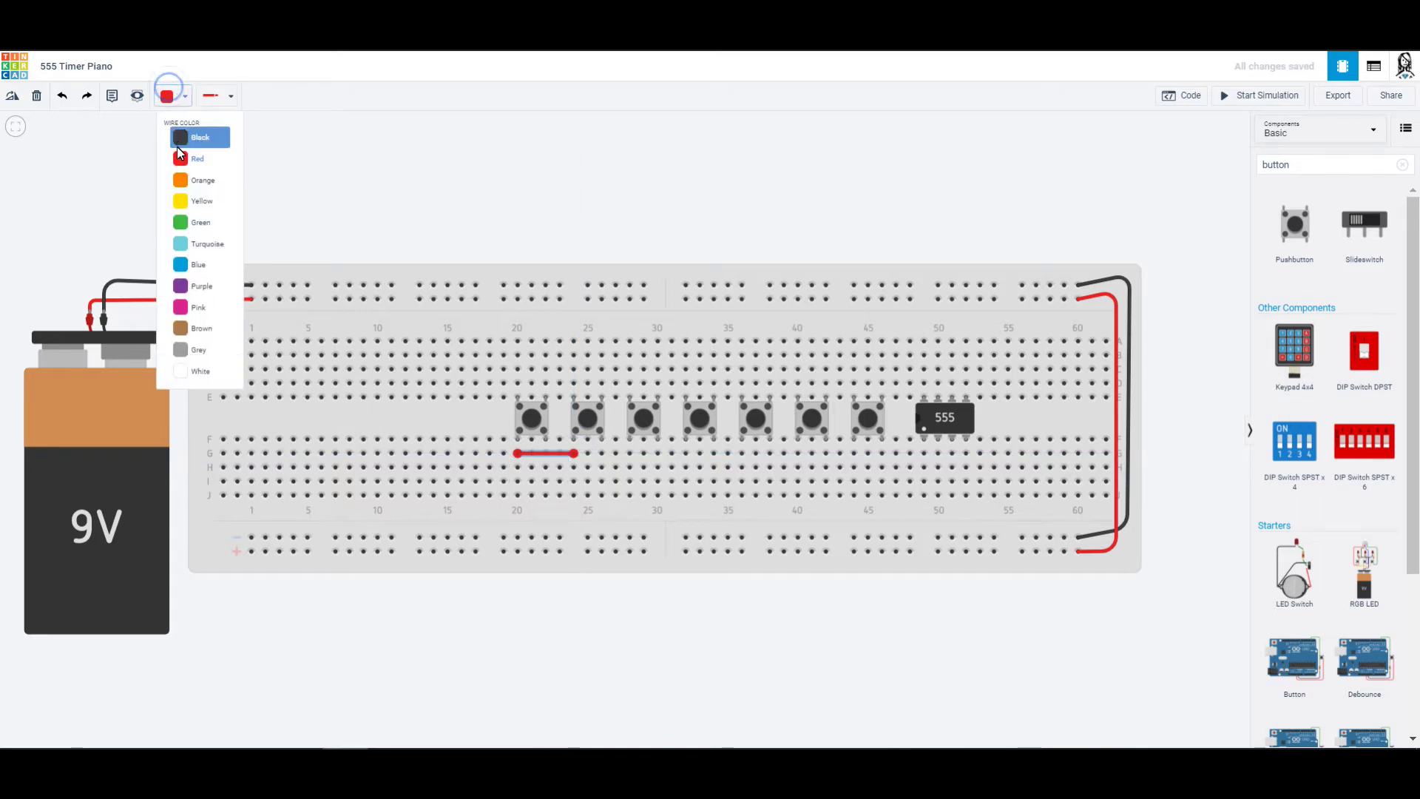
{"action": "left_click", "coordinate": [205, 306]}
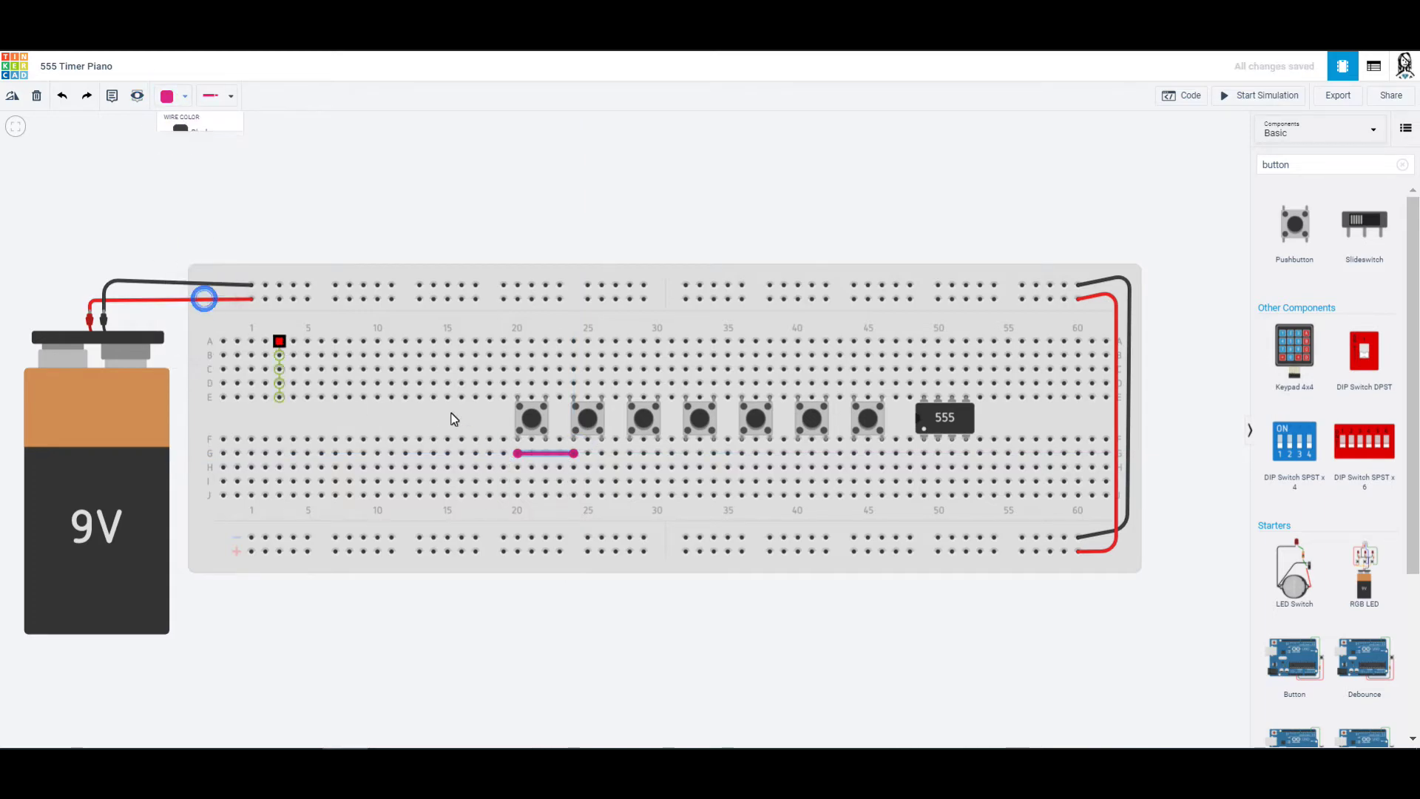
- Continue the zigzag wires H24–H28, G28–G32, H32–H36 and G36–G40, then start from H40
{"action": "left_click", "coordinate": [574, 467]}
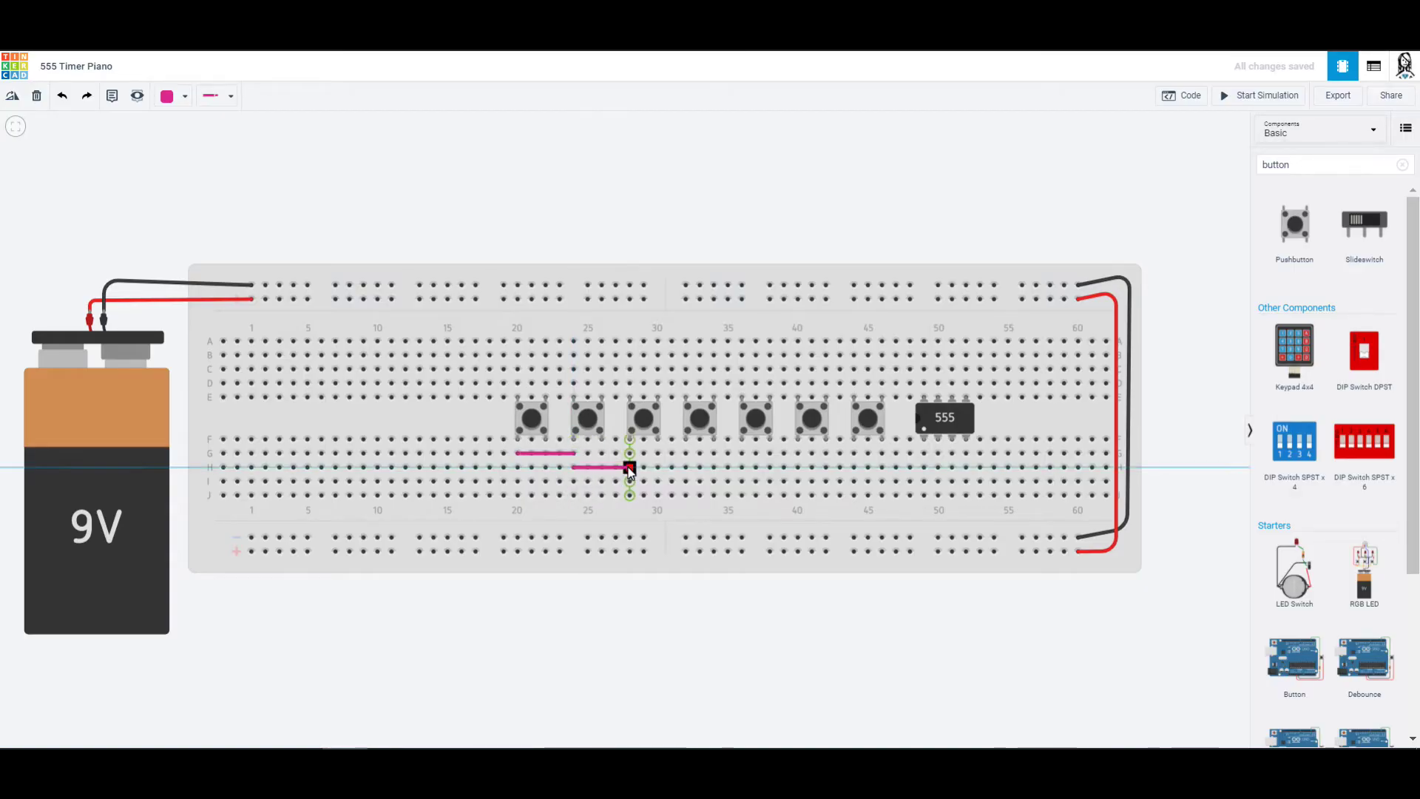
{"action": "left_click", "coordinate": [629, 468]}
{"action": "left_click", "coordinate": [629, 450]}
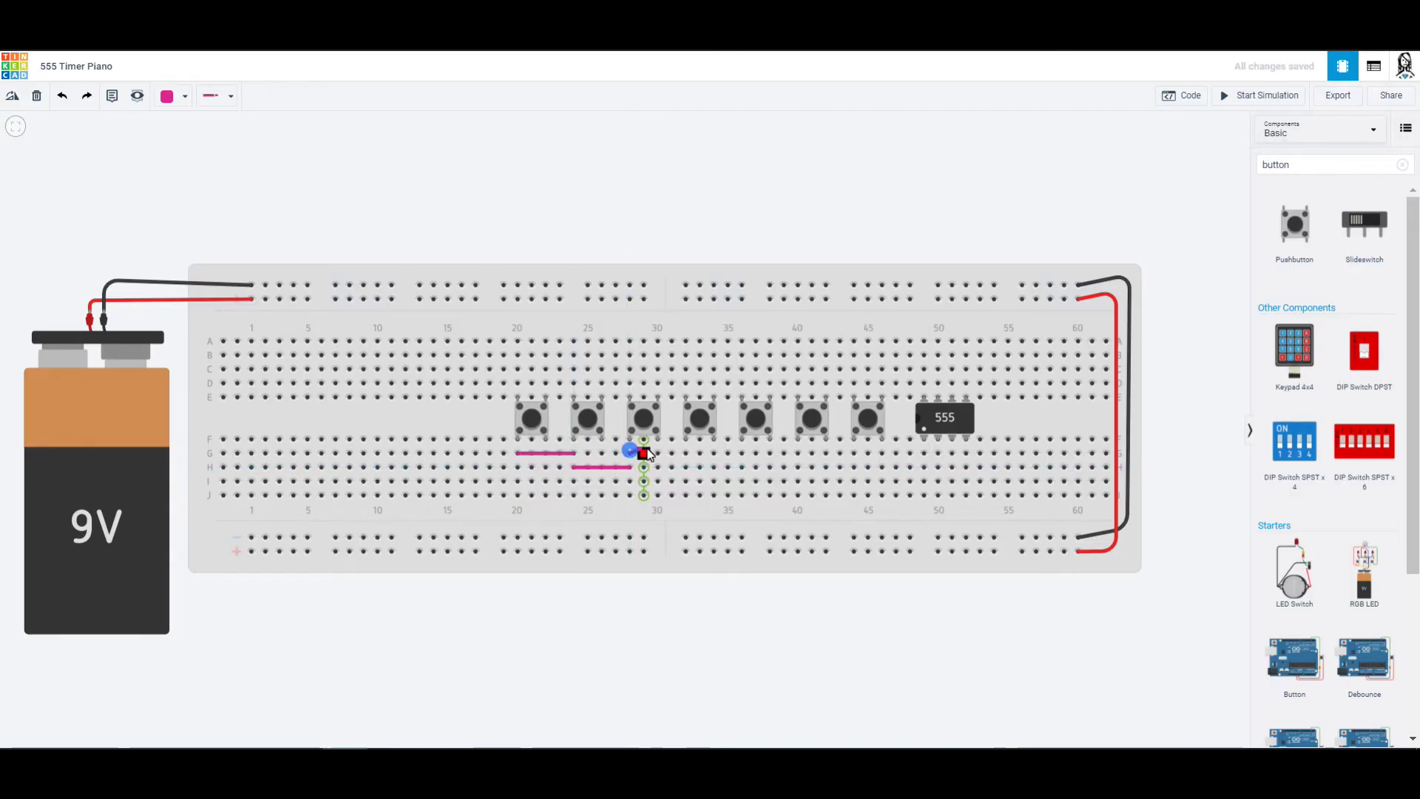
{"action": "left_click", "coordinate": [687, 452]}
{"action": "left_click", "coordinate": [687, 468]}
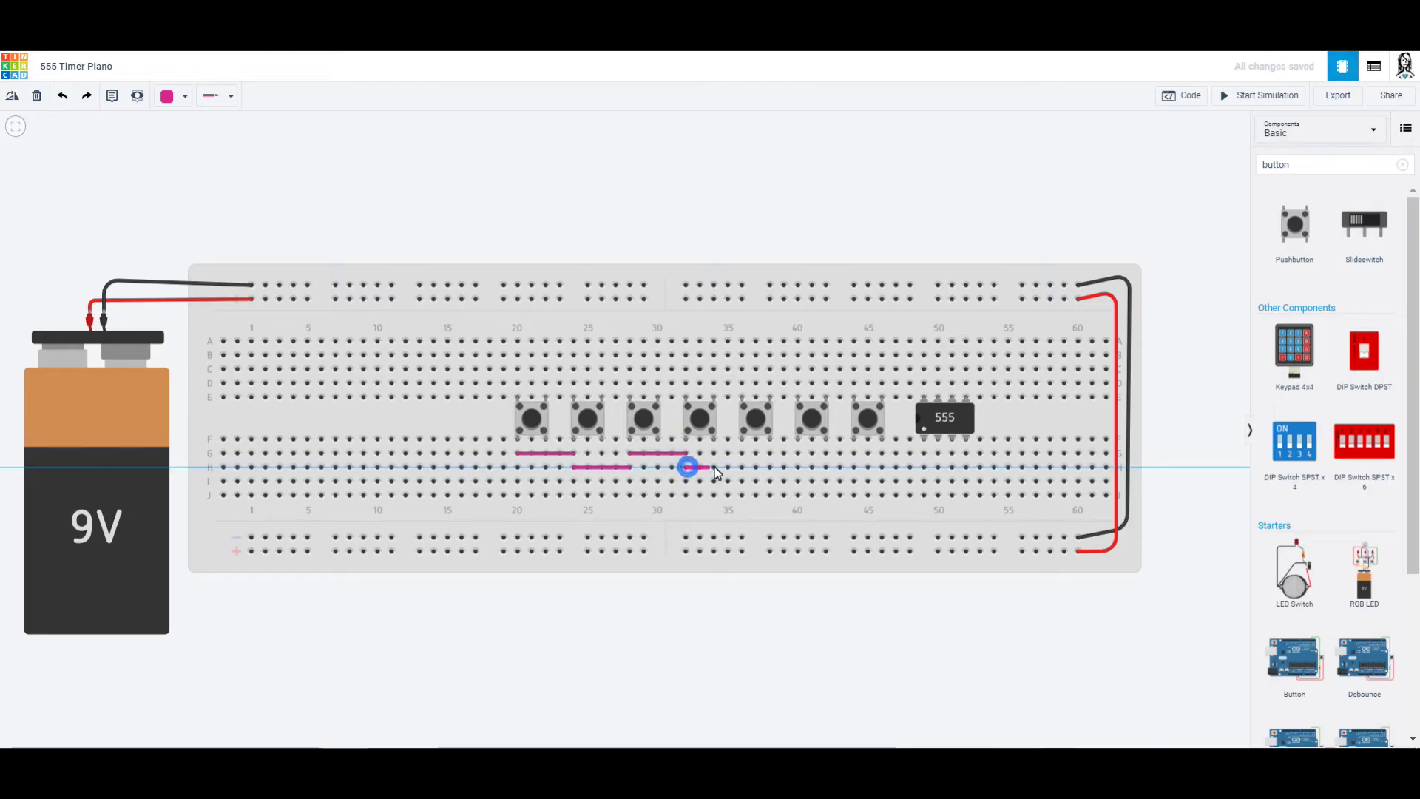
{"action": "left_click", "coordinate": [741, 467]}
{"action": "left_click", "coordinate": [741, 453]}
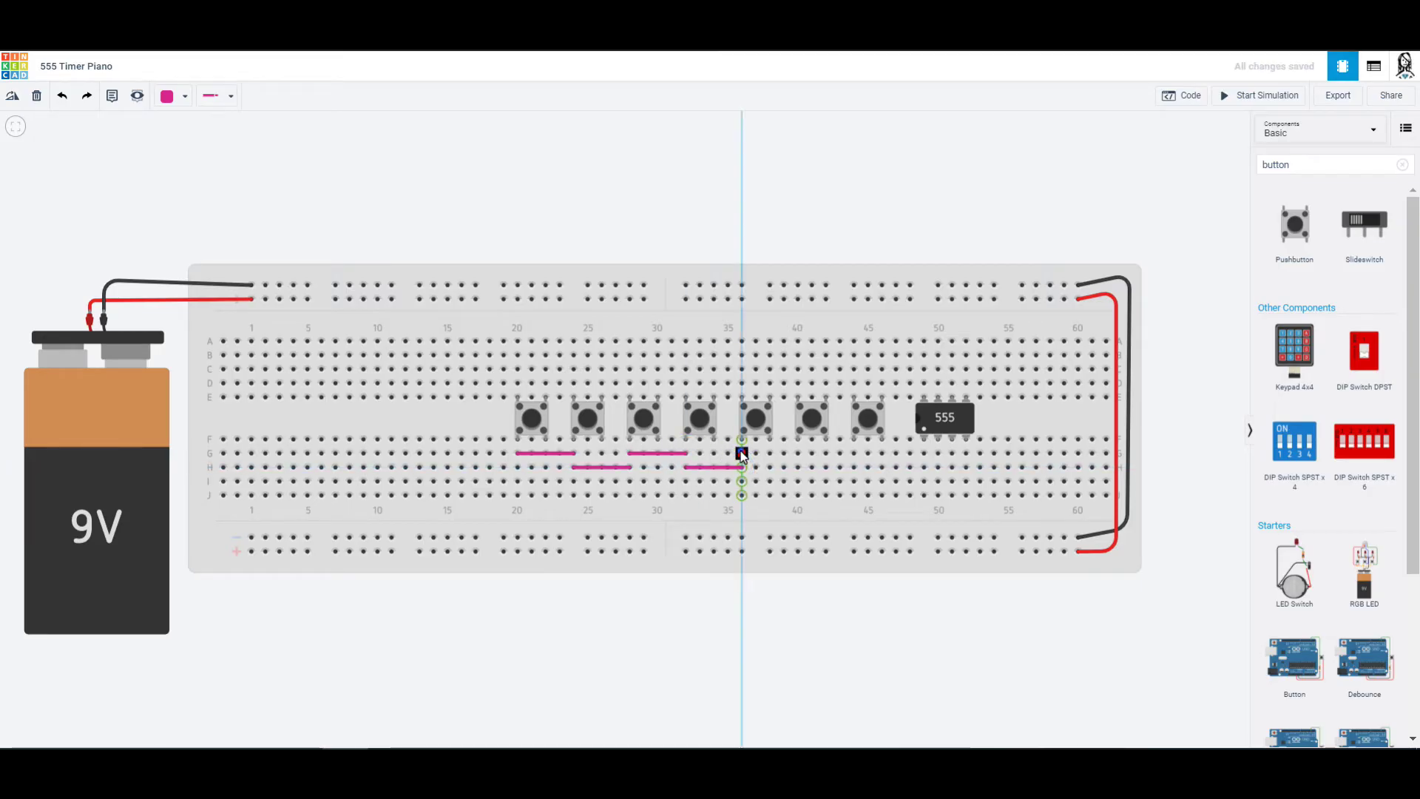
{"action": "left_click", "coordinate": [797, 453]}
{"action": "left_click", "coordinate": [798, 467]}
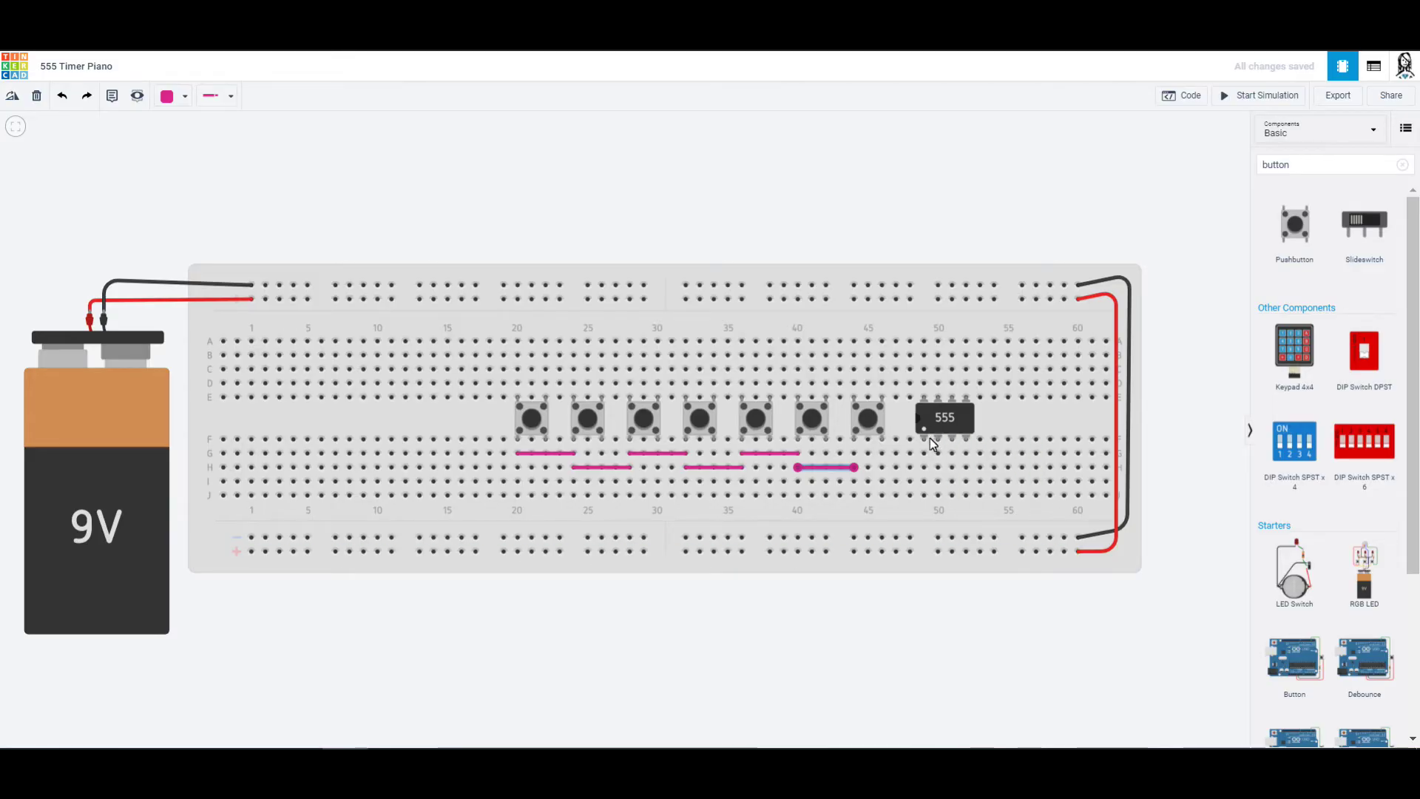
- Wire J49 to the bottom negative rail with a black wire
{"action": "left_click", "coordinate": [924, 495]}
{"action": "left_click", "coordinate": [938, 538]}
{"action": "left_click", "coordinate": [166, 97]}
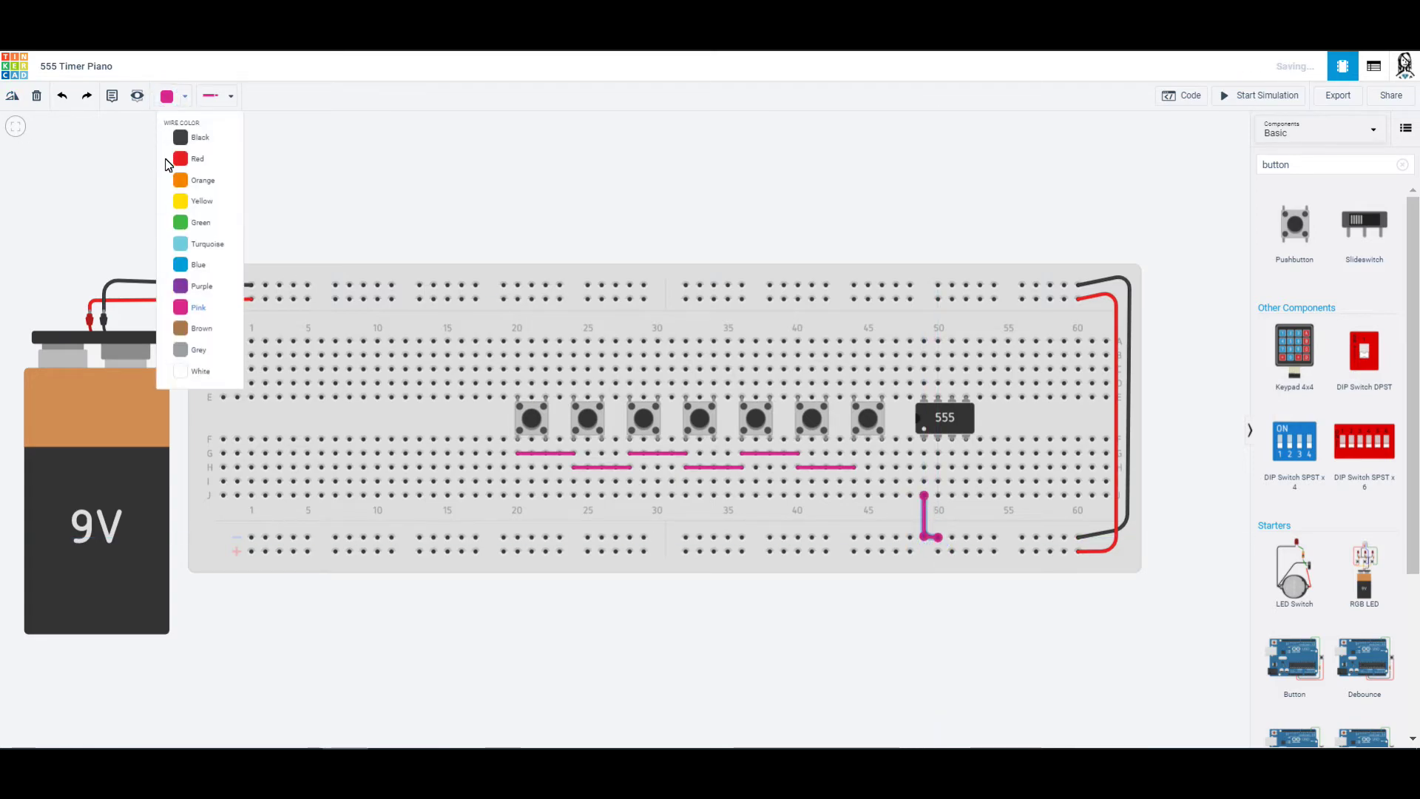
{"action": "left_click", "coordinate": [194, 136]}
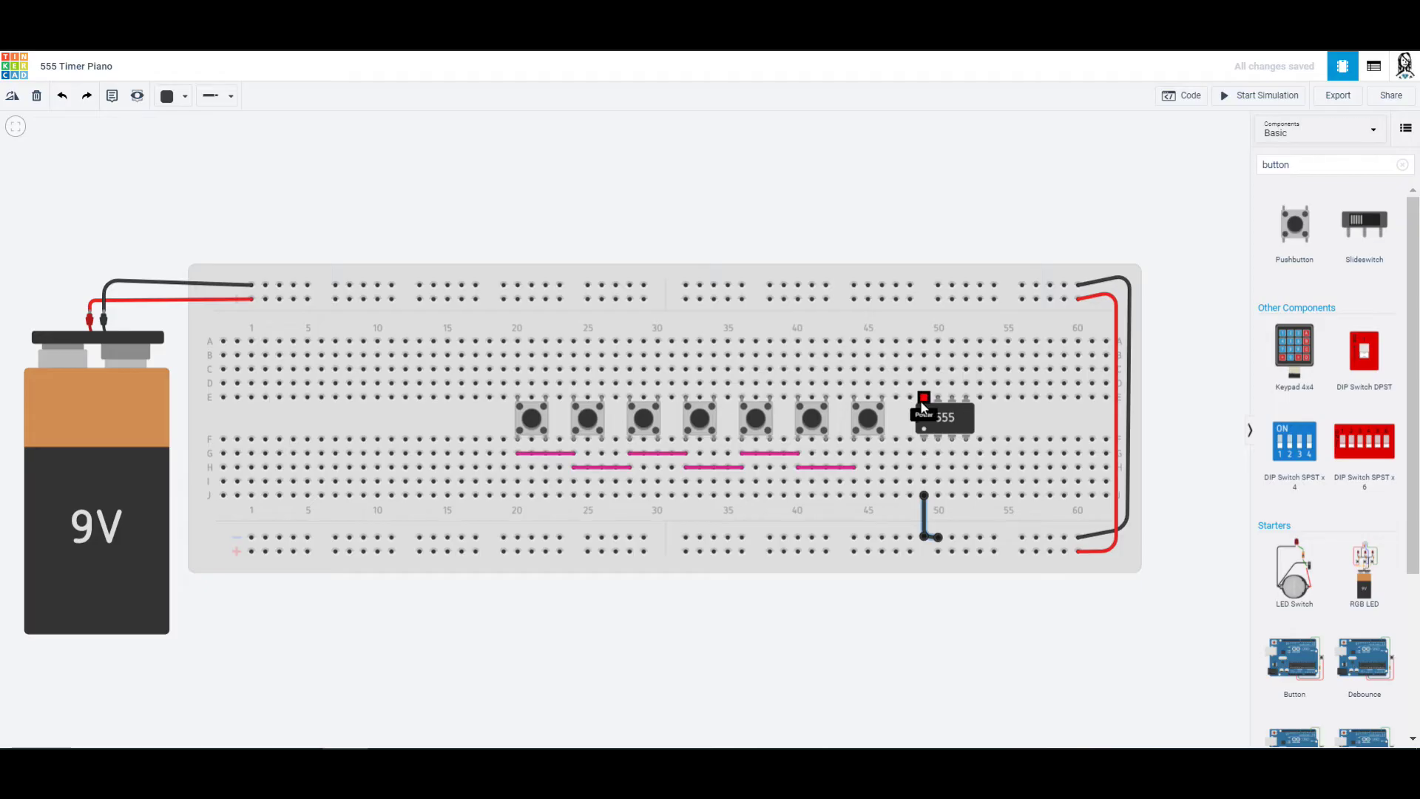
- Wire A49 to the top positive rail with a red wire
{"action": "left_click", "coordinate": [921, 342]}
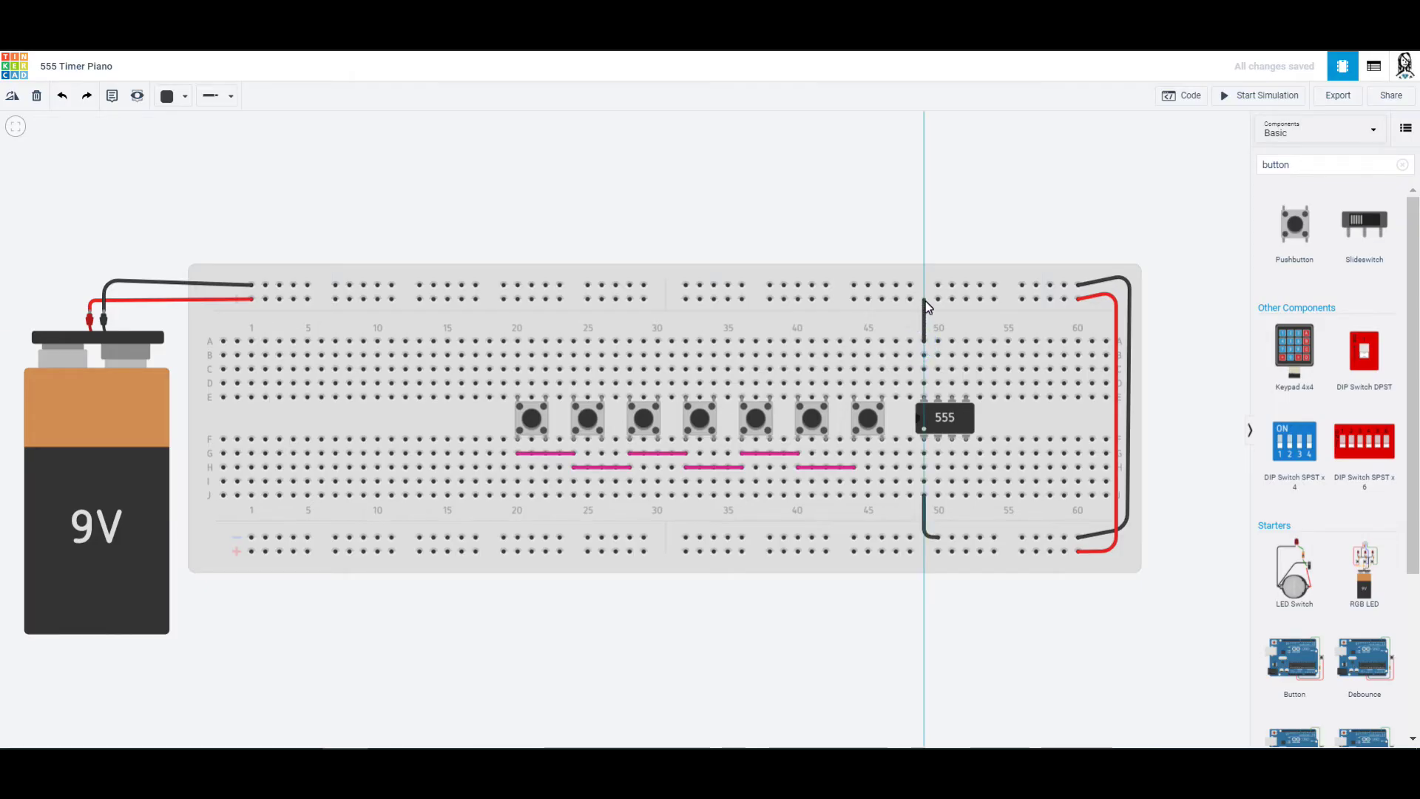
{"action": "left_click", "coordinate": [924, 300]}
{"action": "left_click", "coordinate": [938, 300]}
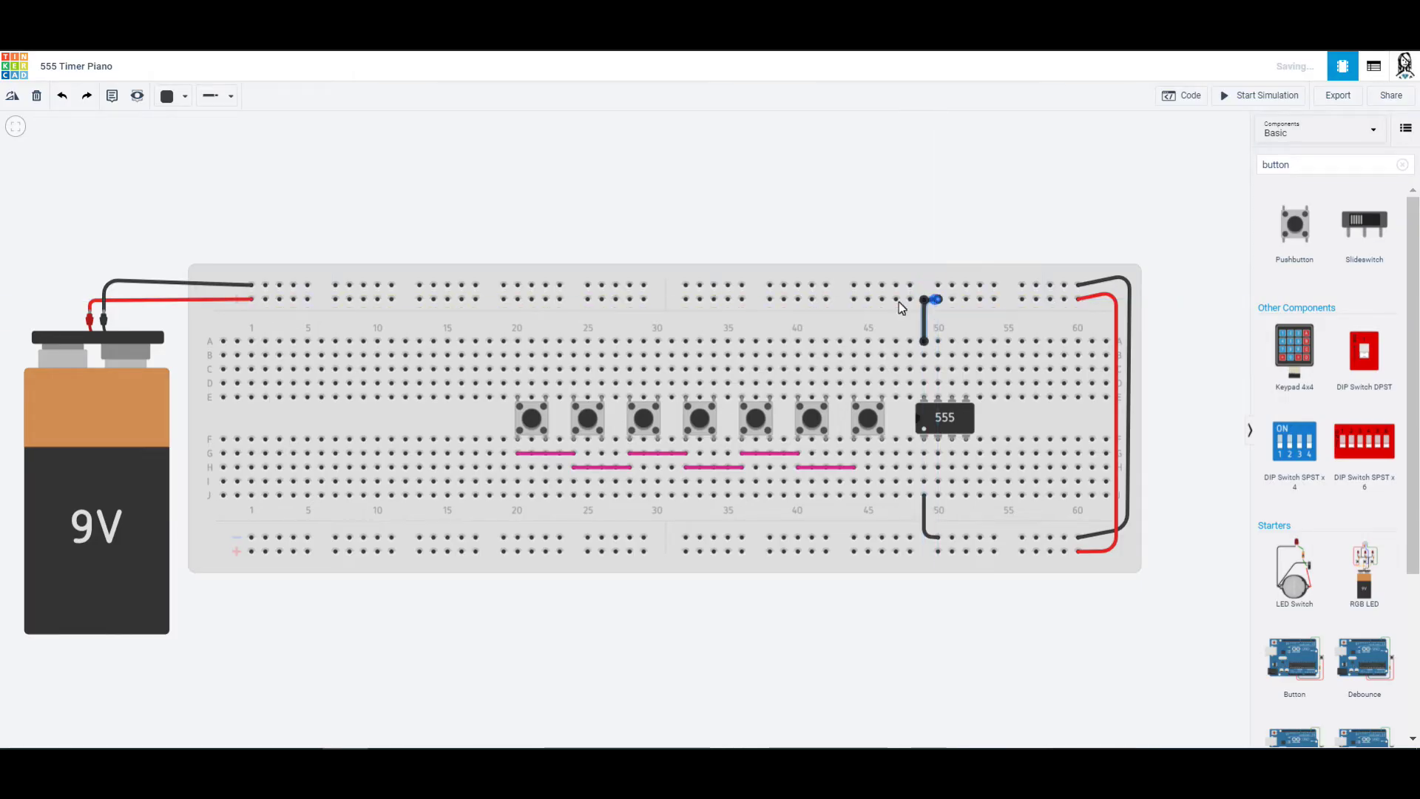
{"action": "left_click", "coordinate": [168, 96]}
{"action": "left_click", "coordinate": [180, 160]}
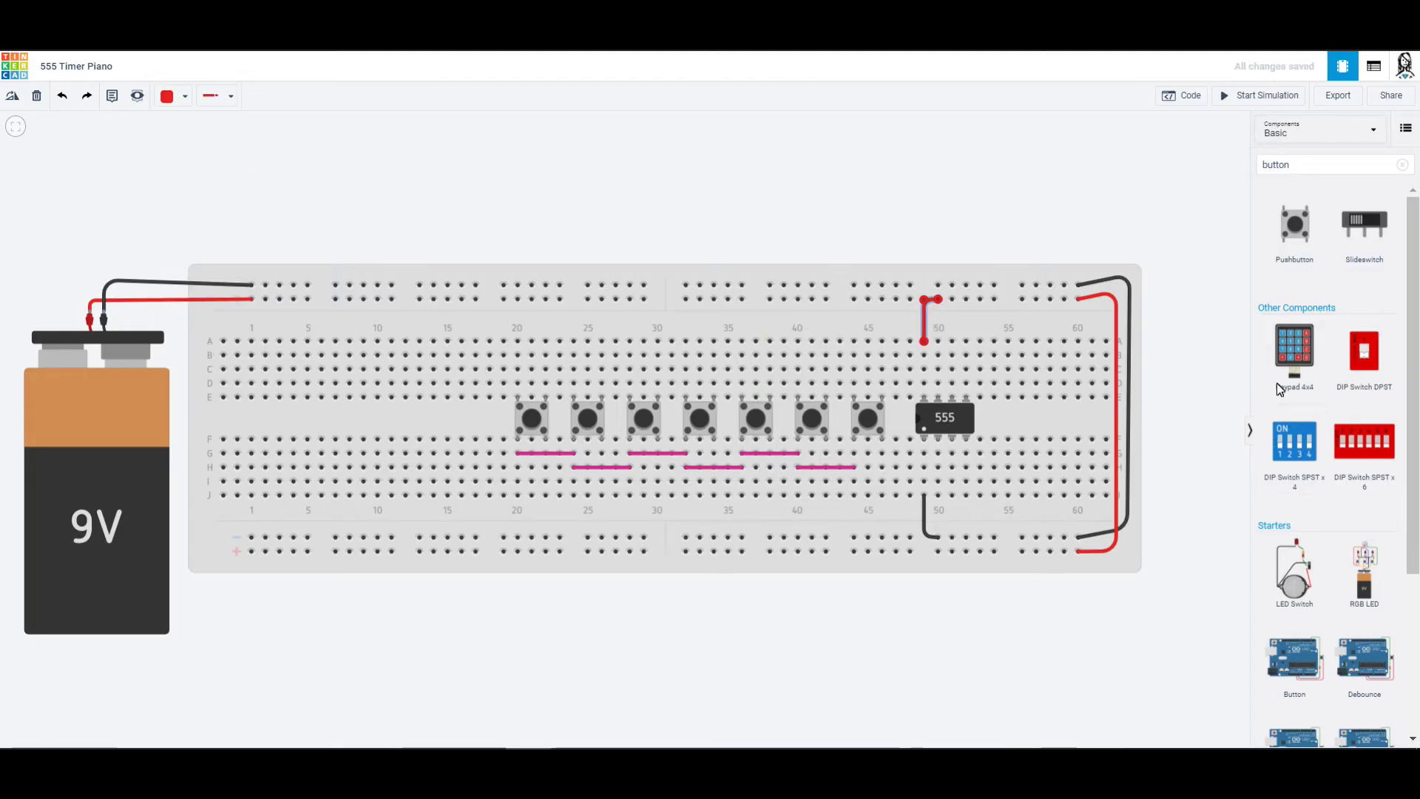
{"action": "double_click", "coordinate": [1299, 165]}
- Place a 100 nF capacitor from the basic parts just below the 555's left end
{"action": "left_click", "coordinate": [1232, 171]}
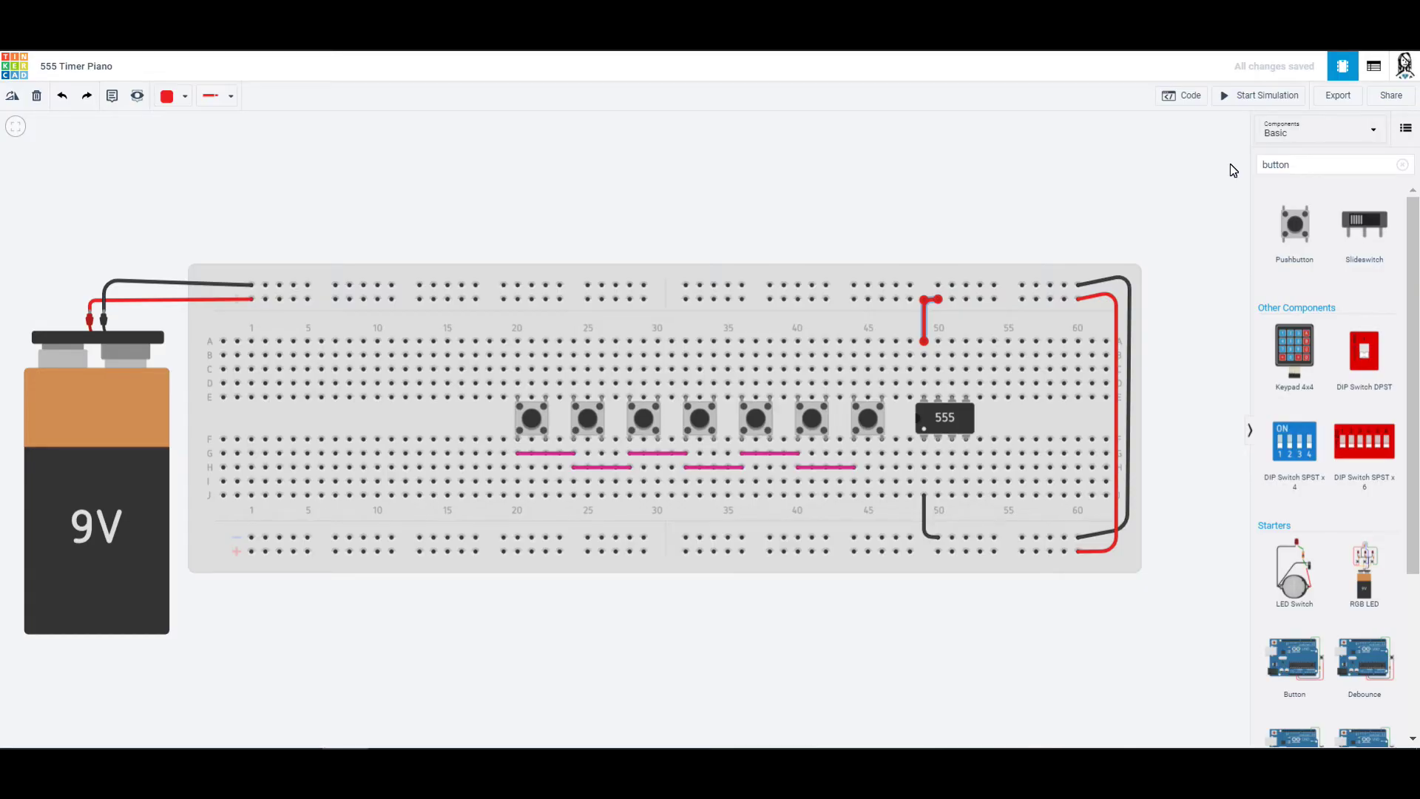
{"action": "left_click", "coordinate": [1401, 165]}
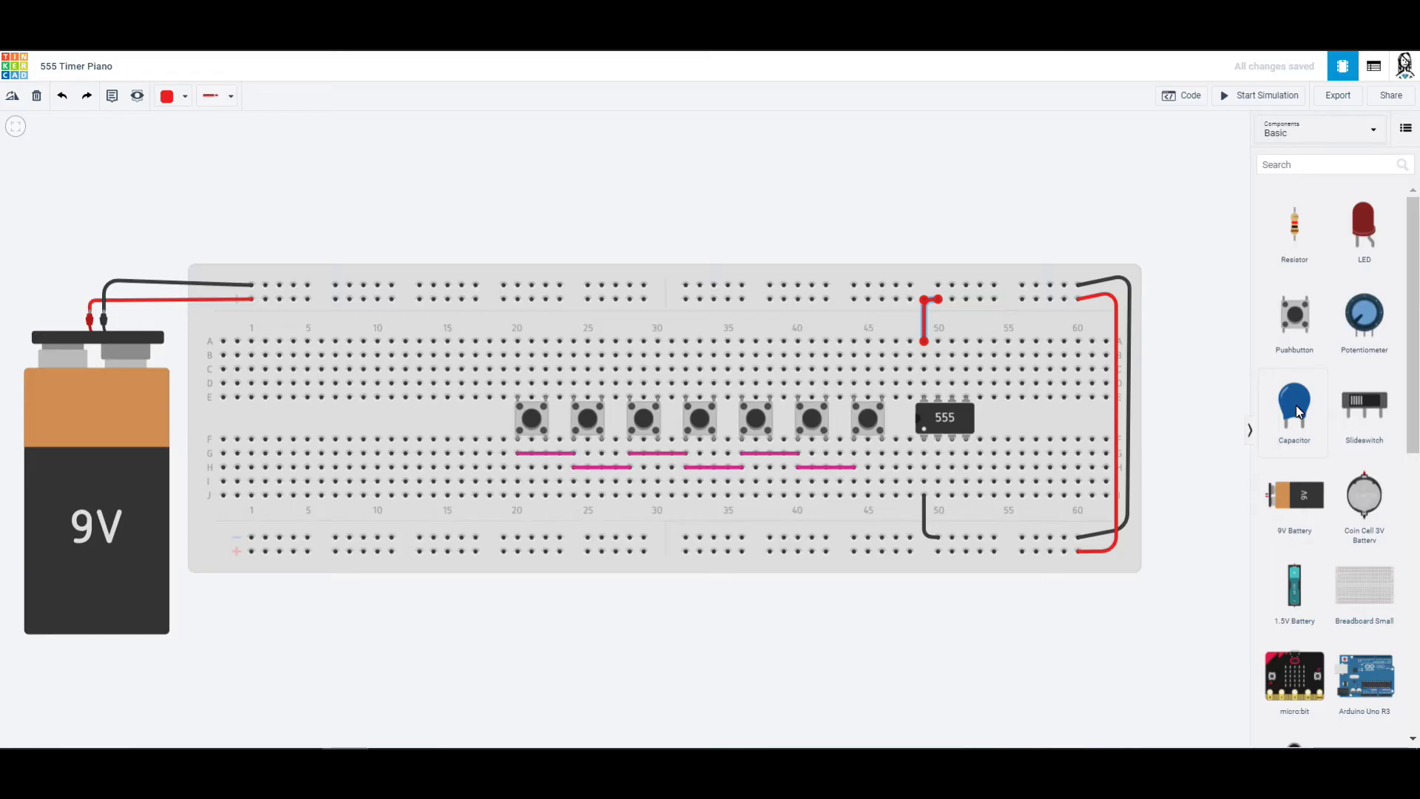
{"action": "left_click_drag", "start_coordinate": [1296, 406], "coordinate": [937, 485]}
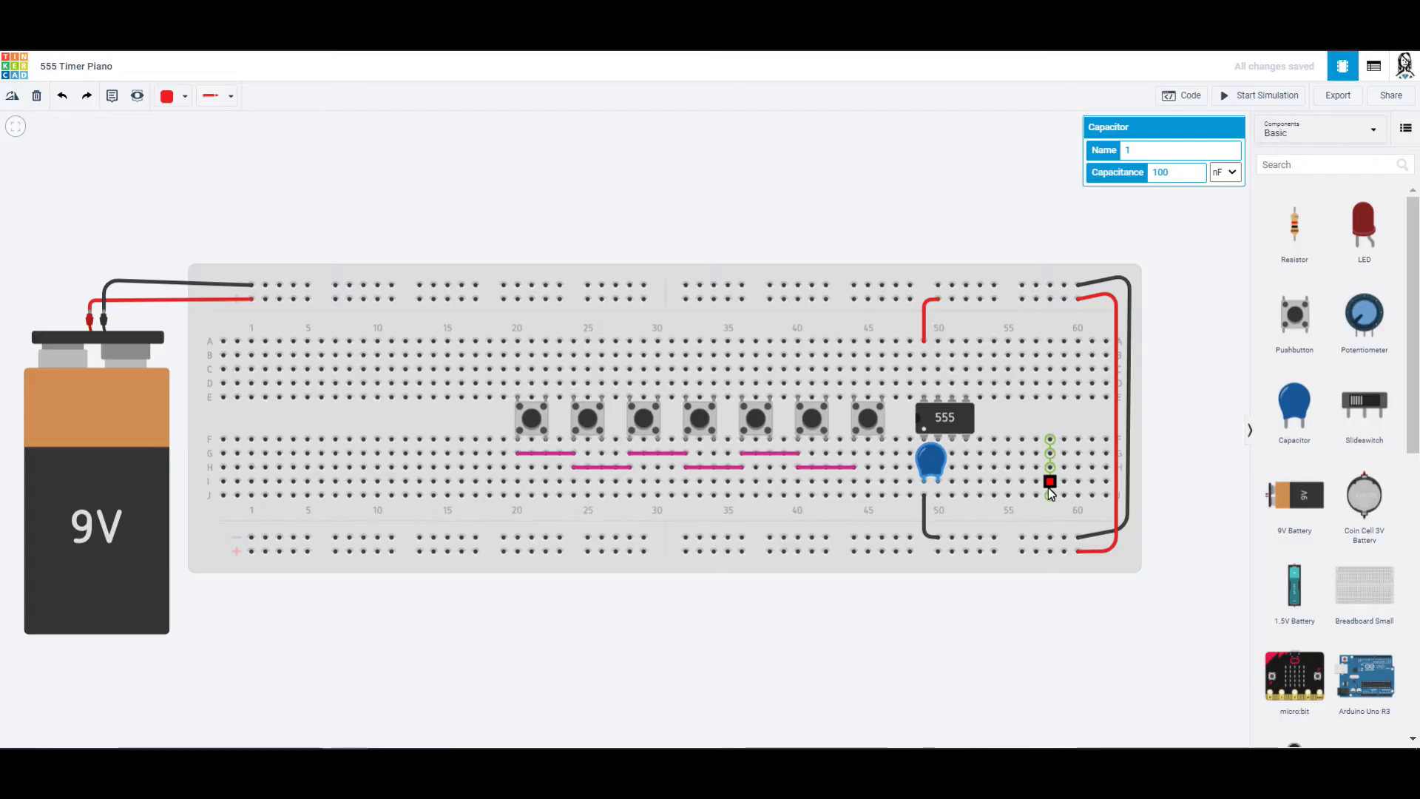
{"action": "left_click", "coordinate": [1300, 165]}
- Place a piezo buzzer, found by searching 'buzzer', at the breadboard's right end
{"action": "type", "text": "buzzer"}
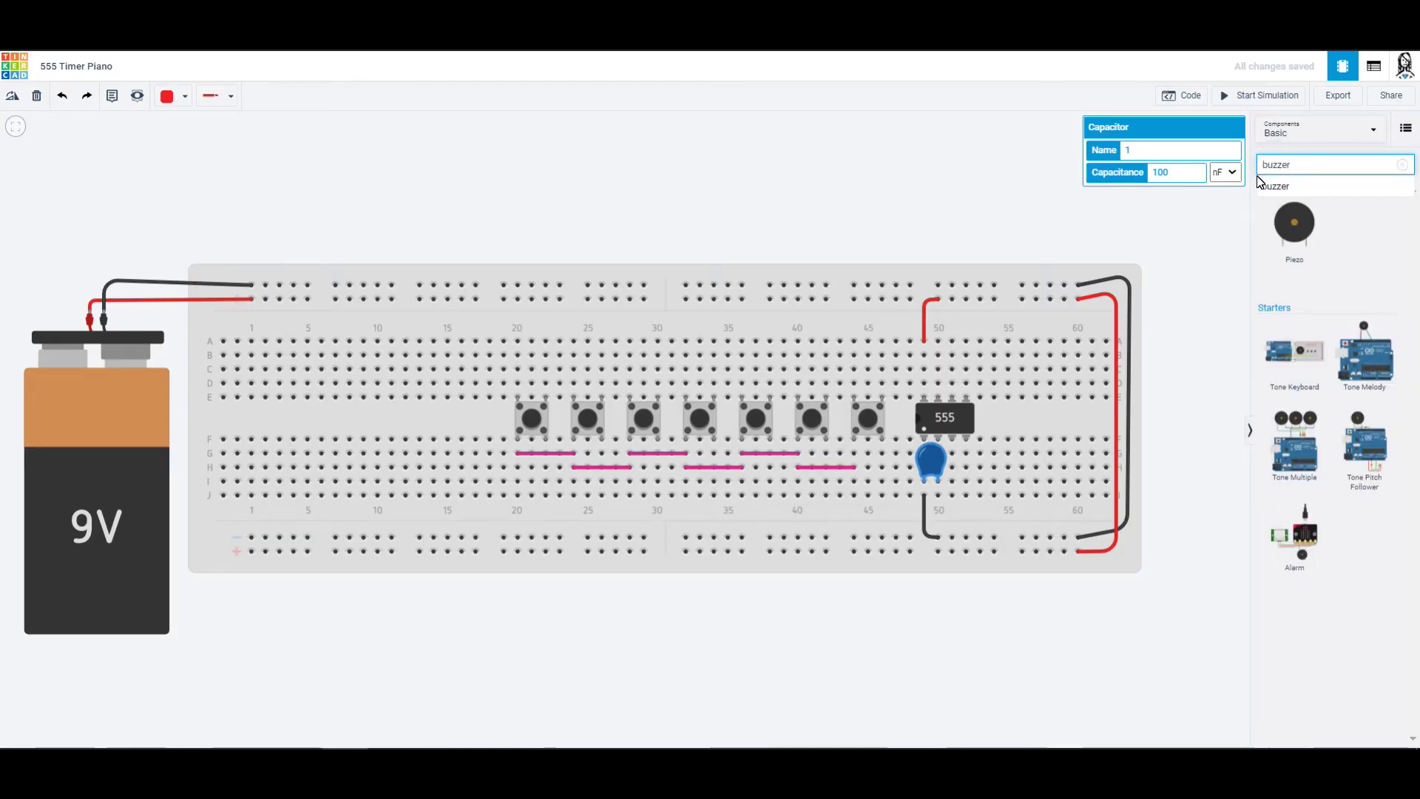
{"action": "left_click_drag", "start_coordinate": [1288, 238], "coordinate": [1077, 442]}
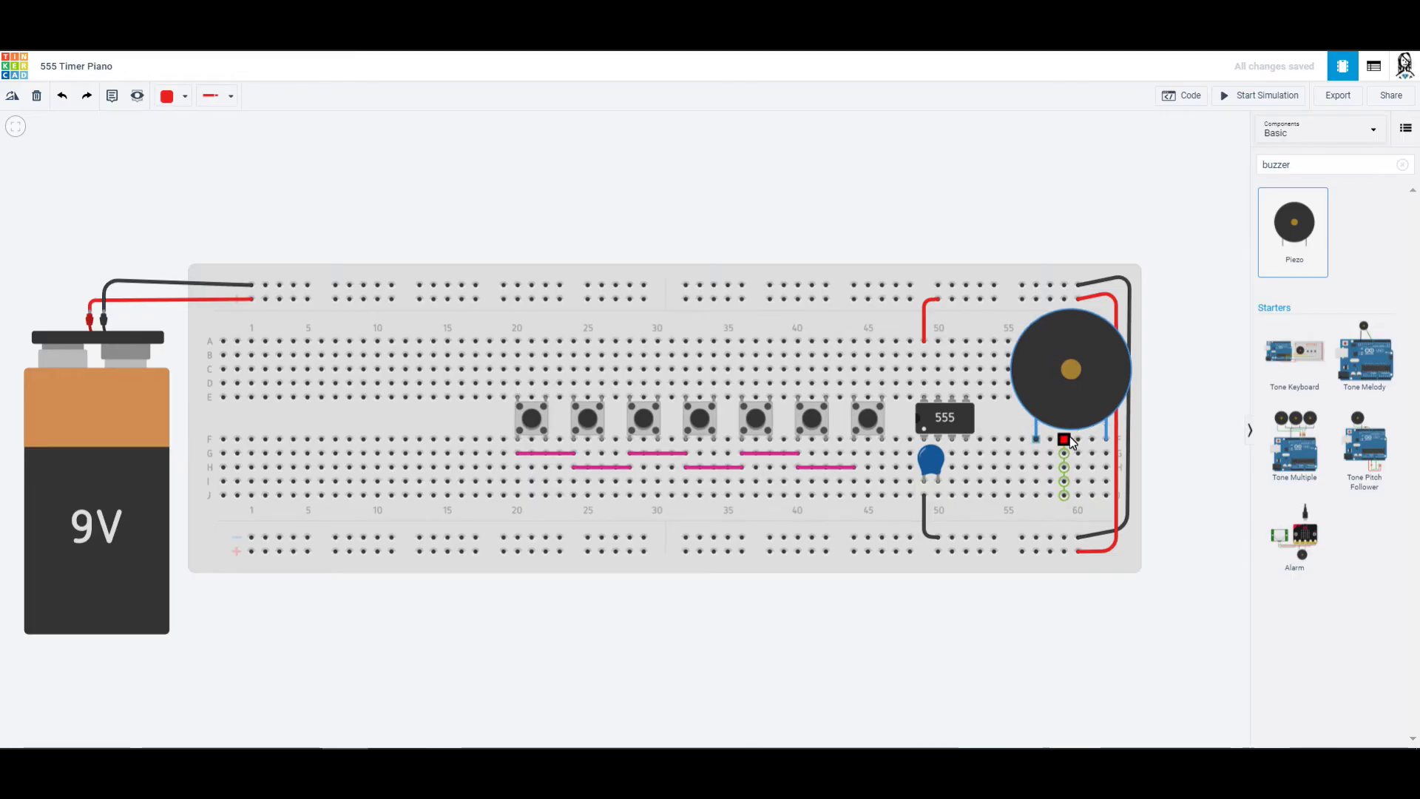
{"action": "left_click", "coordinate": [1070, 441]}
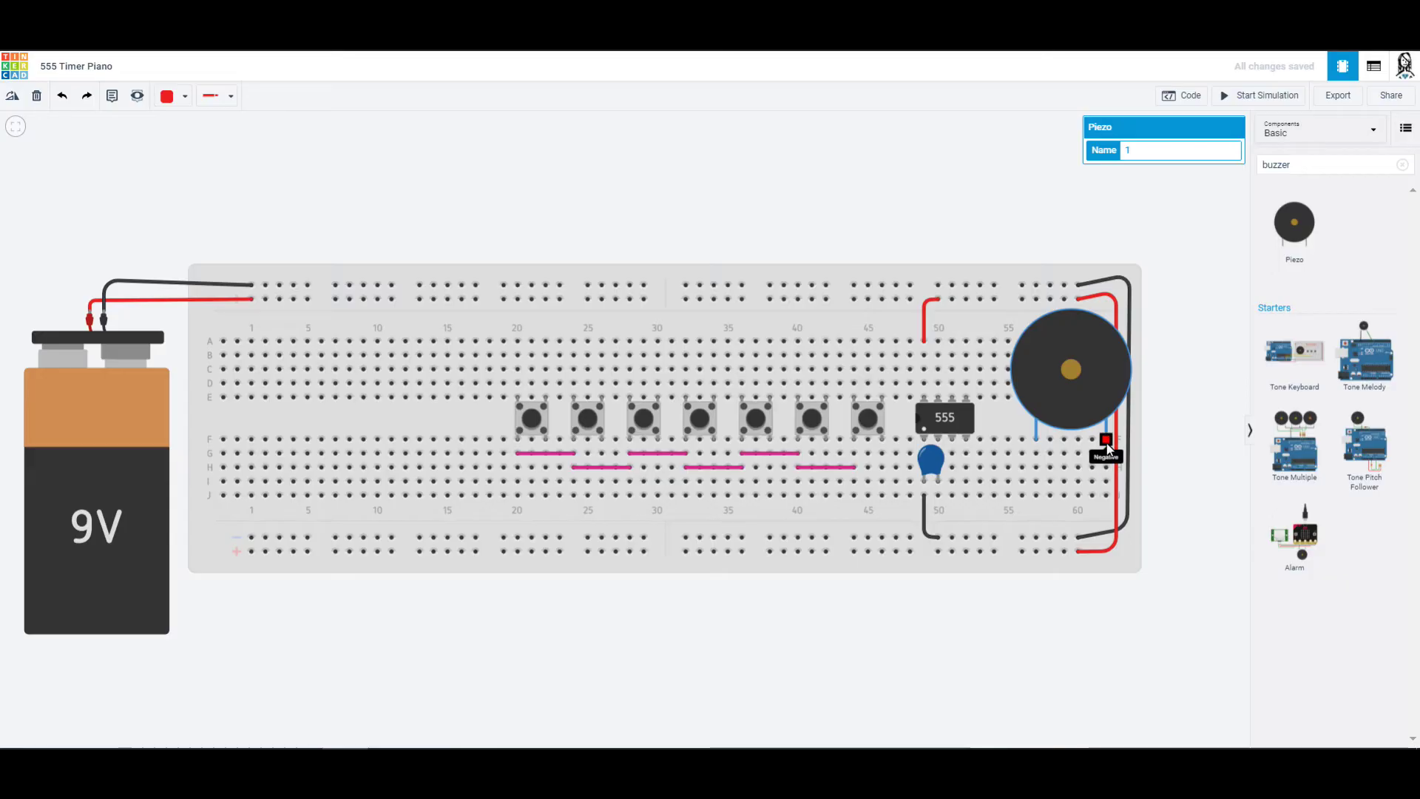
- Connect the buzzer's negative leg to the bottom rail with a black wire
{"action": "left_click", "coordinate": [1108, 496]}
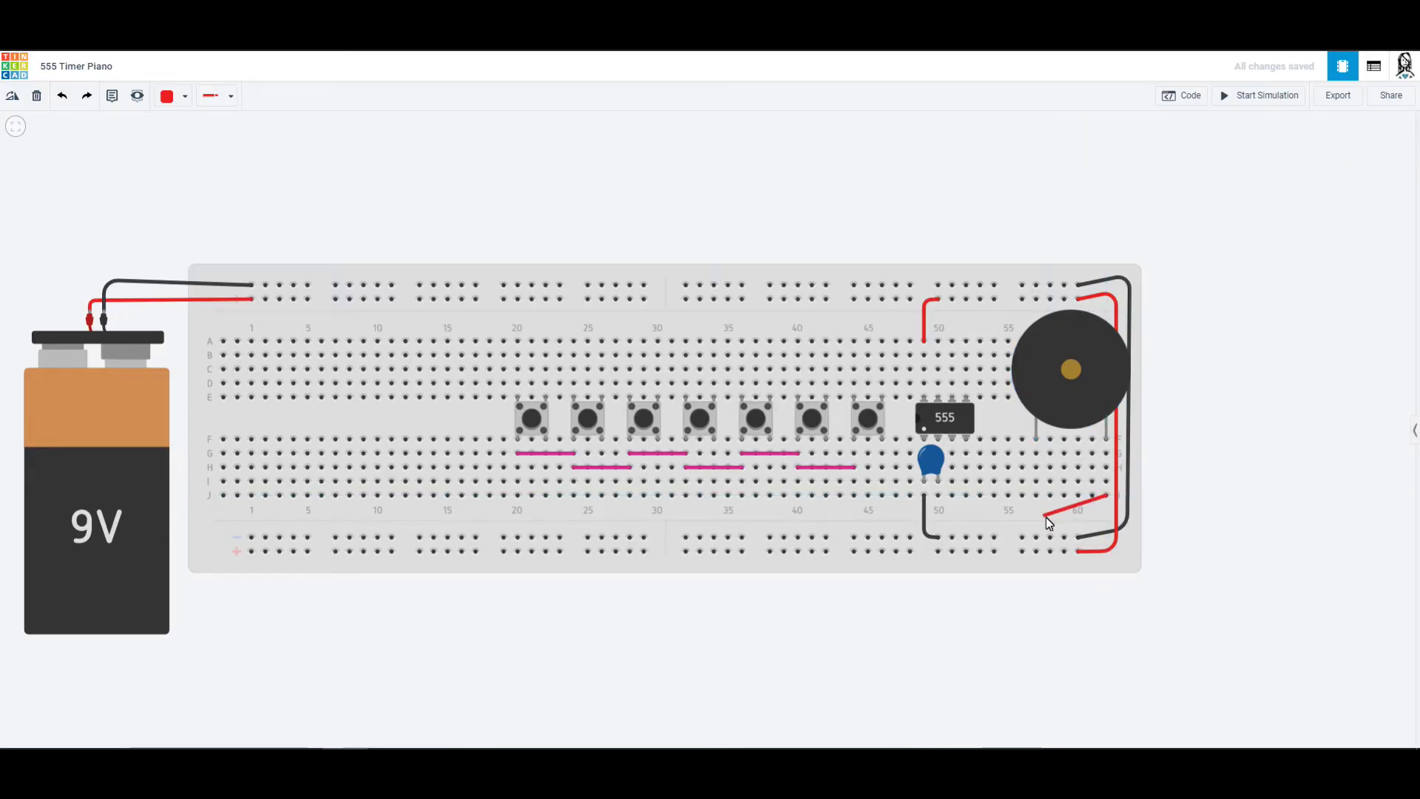
{"action": "left_click", "coordinate": [1063, 538]}
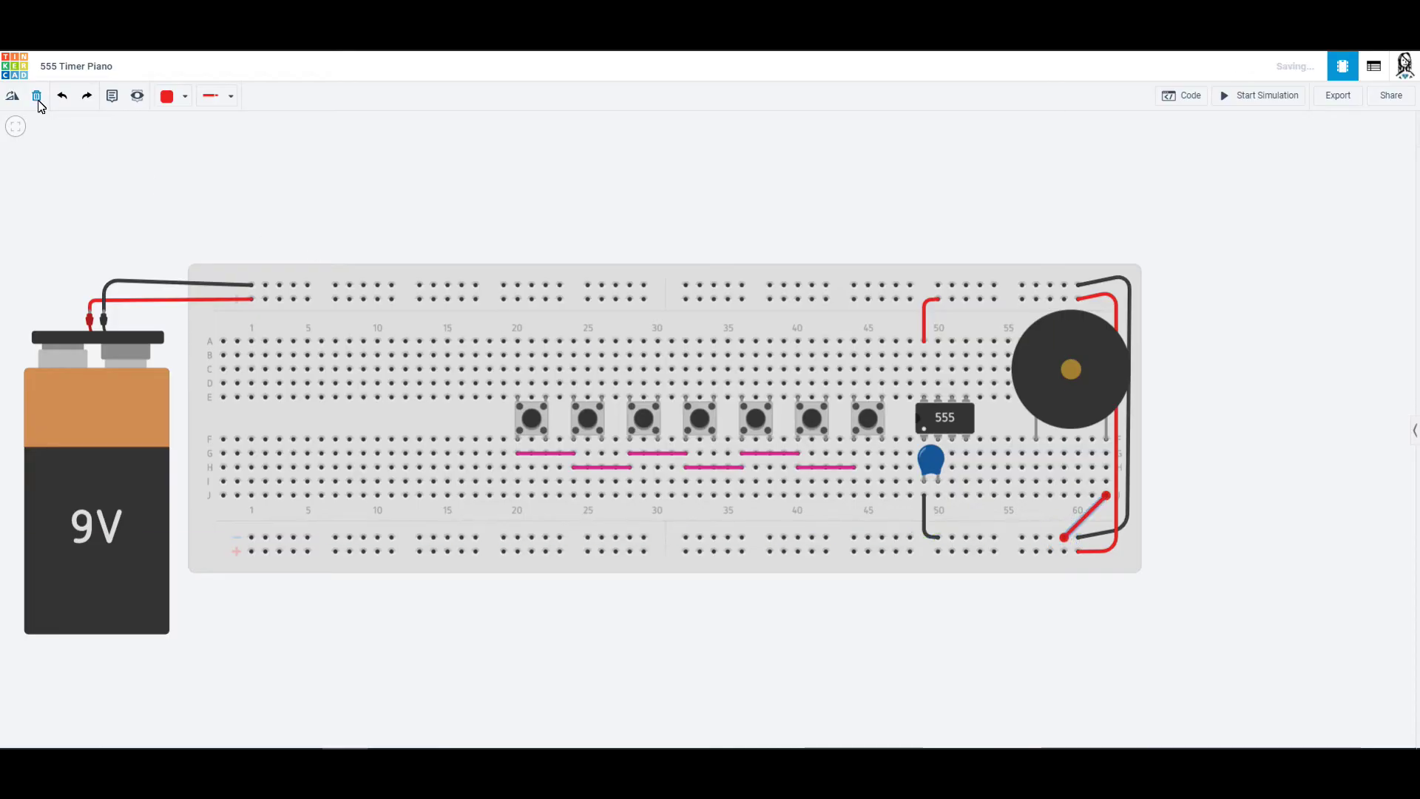
{"action": "left_click", "coordinate": [174, 96]}
{"action": "left_click", "coordinate": [197, 140]}
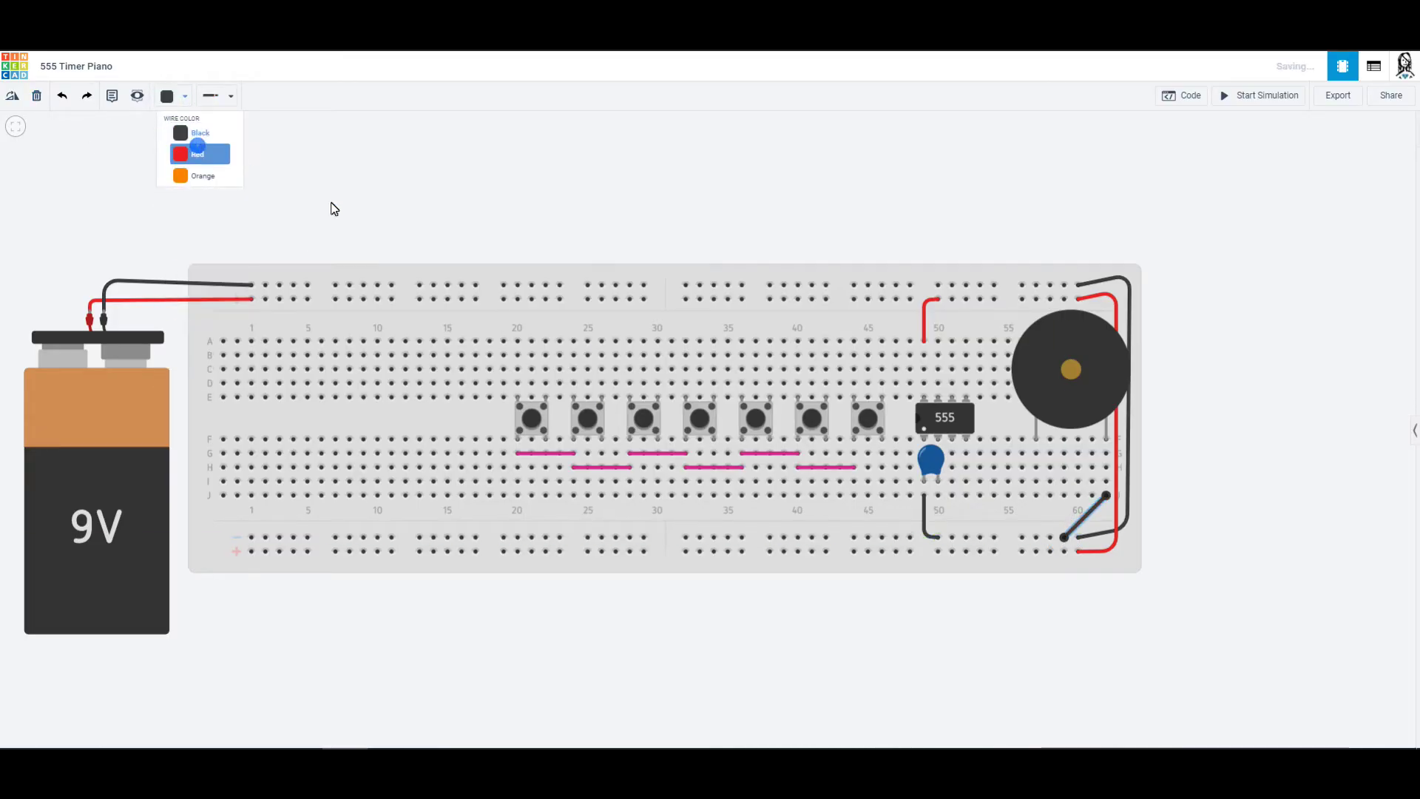
{"action": "left_click", "coordinate": [1198, 494]}
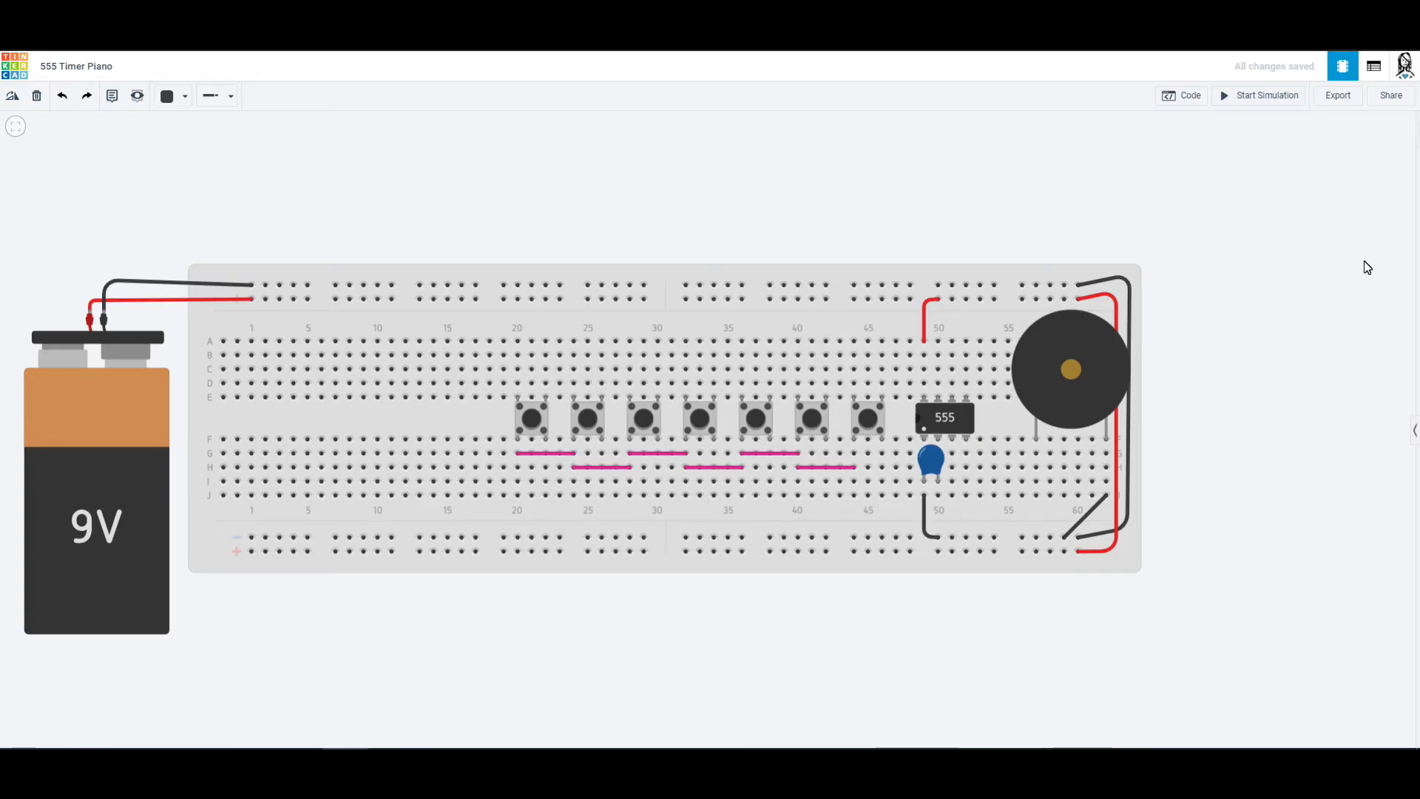
- Add a horizontal 100 kΩ resistor on the breadboard just right of the capacitor below the 555
{"action": "left_click", "coordinate": [1414, 435]}
{"action": "left_click", "coordinate": [1284, 157]}
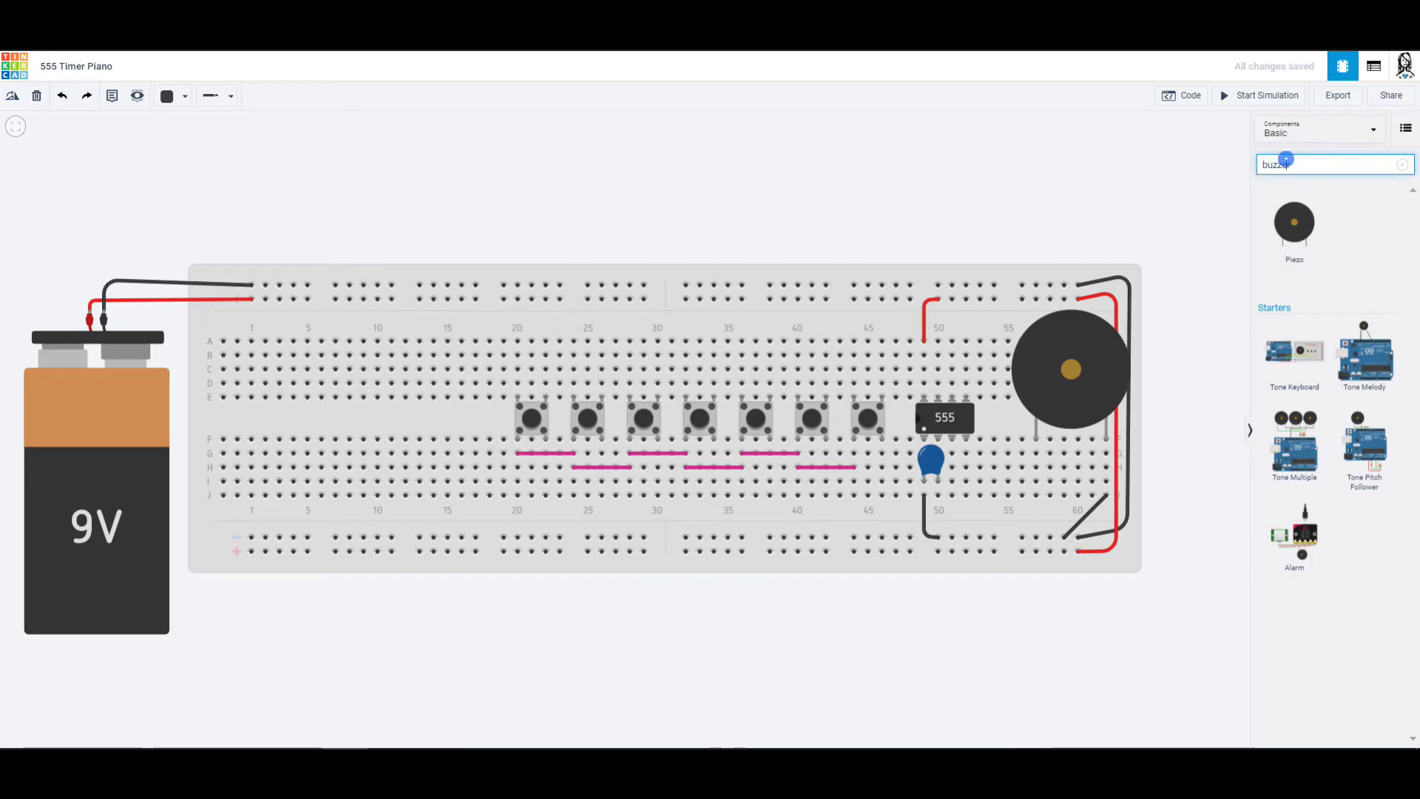
{"action": "left_click", "coordinate": [1402, 165]}
{"action": "left_click_drag", "start_coordinate": [1294, 222], "coordinate": [1183, 403]}
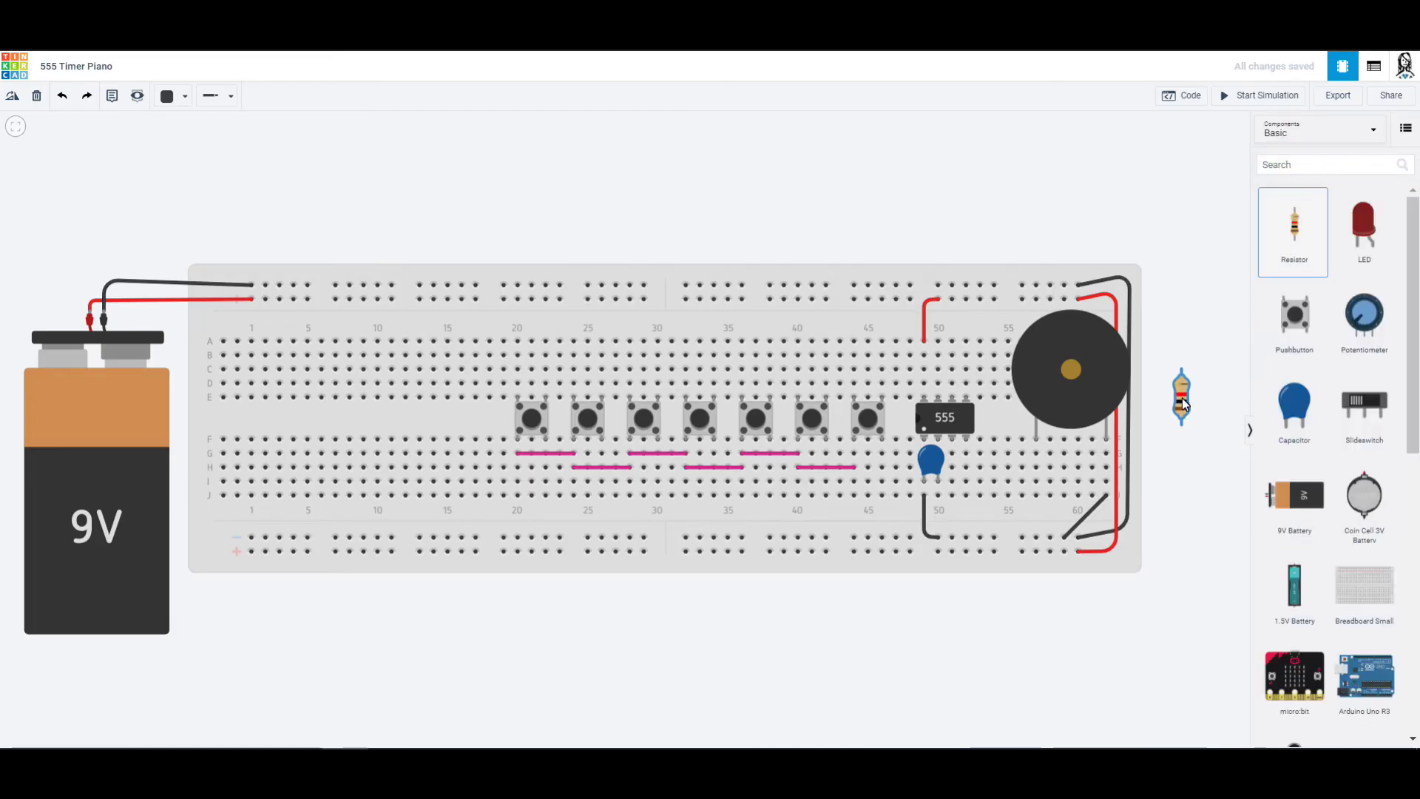
{"action": "left_click", "coordinate": [10, 97]}
{"action": "left_click", "coordinate": [9, 97]}
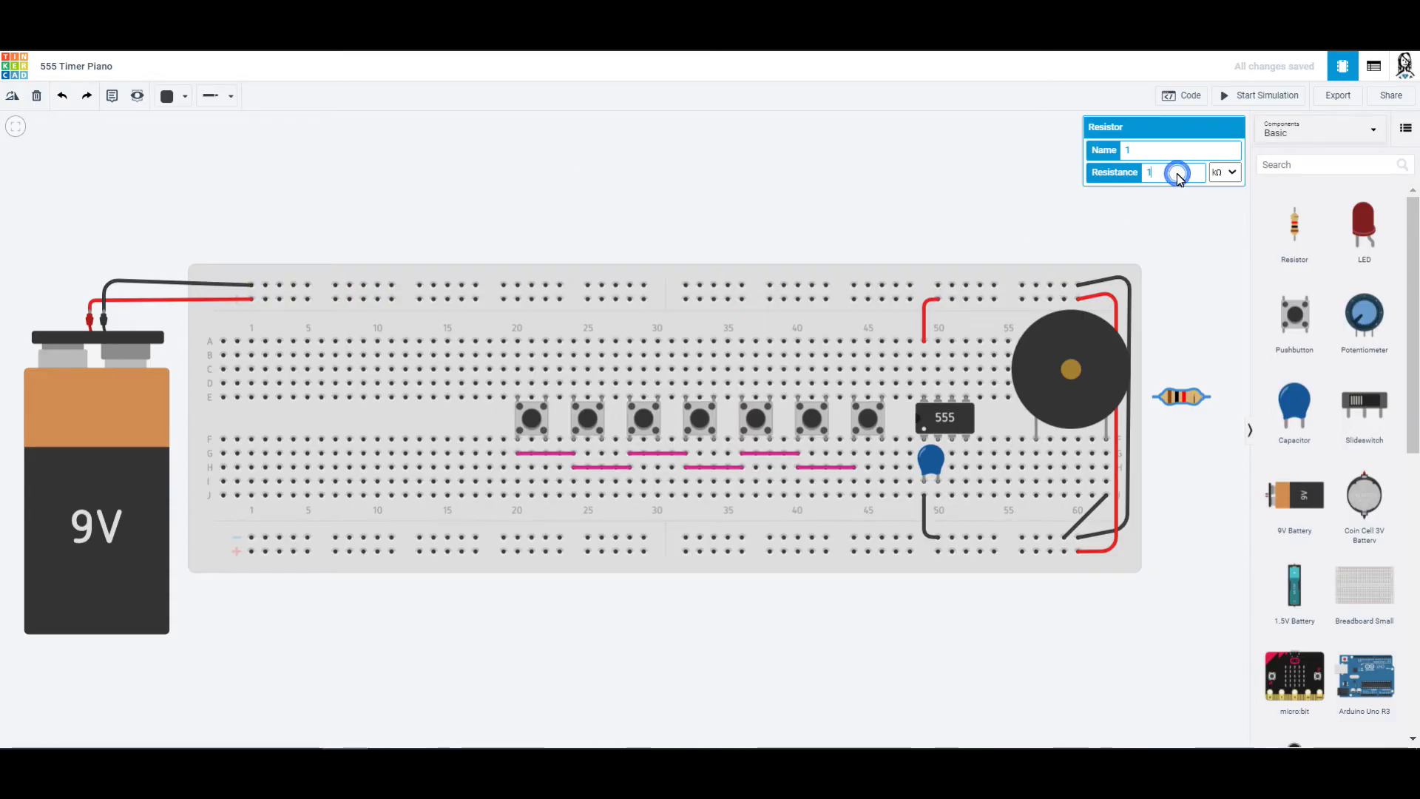
{"action": "left_click", "coordinate": [1205, 279]}
{"action": "left_click_drag", "start_coordinate": [1187, 401], "coordinate": [978, 455]}
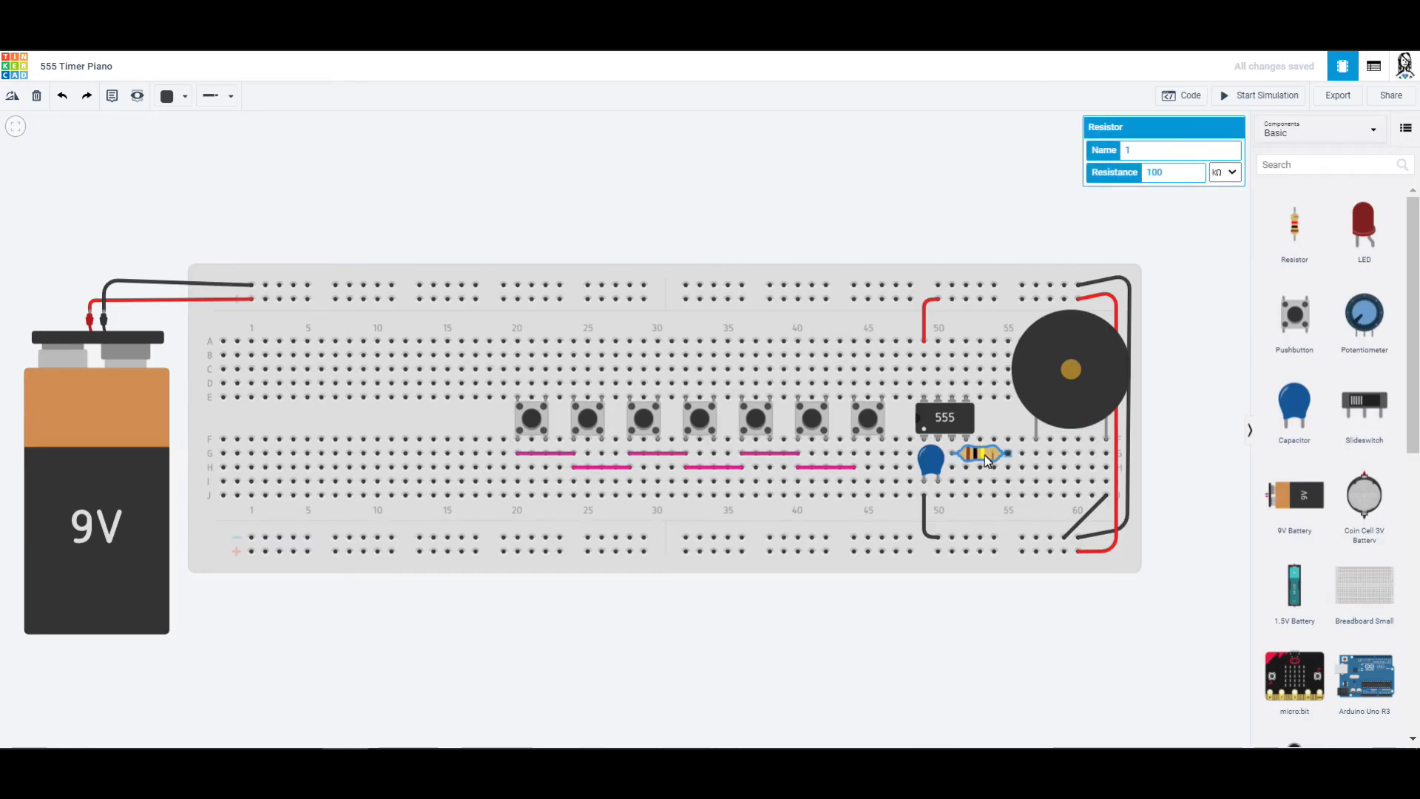
- Draw a short turquoise jumper in row I, around columns 55–57, right of the resistor
{"action": "left_click", "coordinate": [1011, 482]}
{"action": "left_click", "coordinate": [1037, 483]}
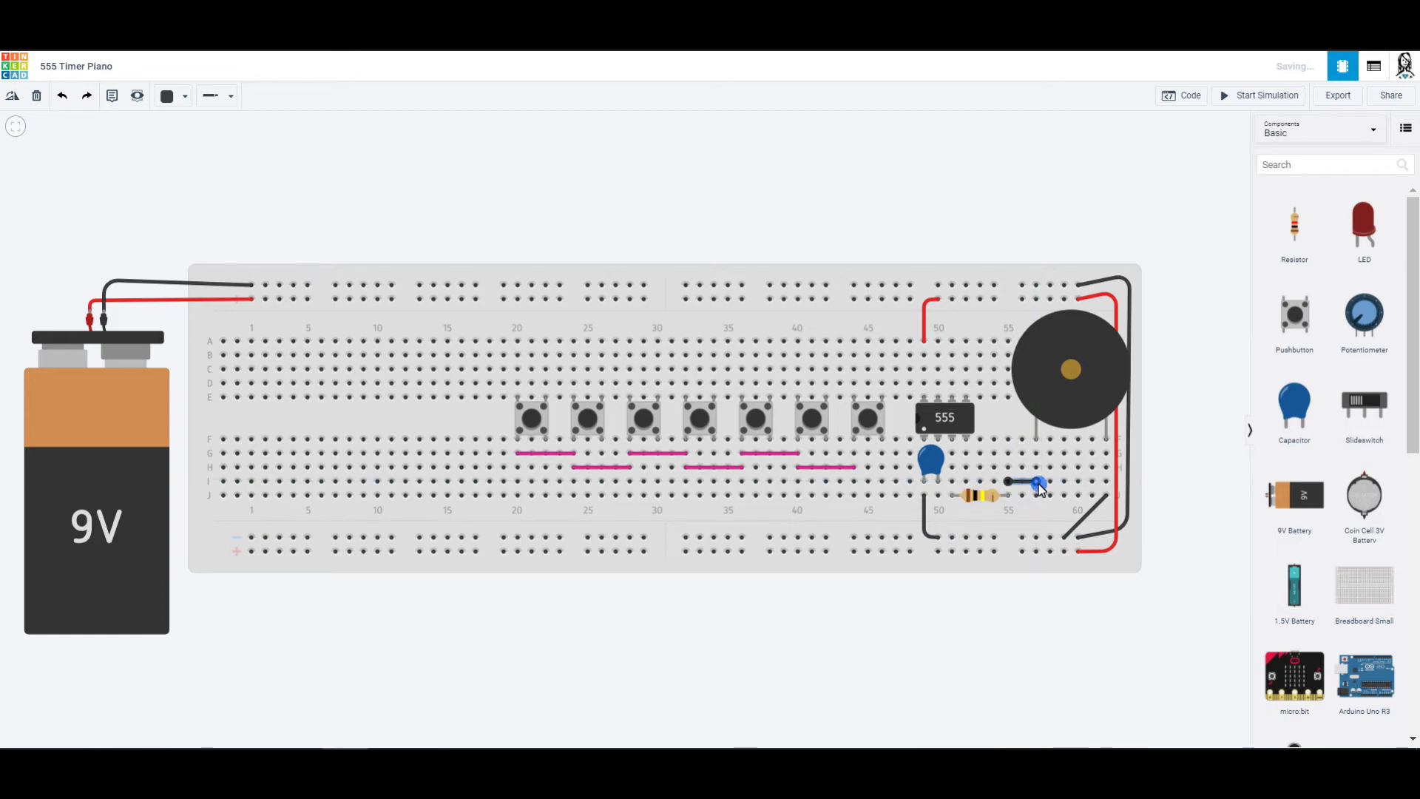
{"action": "left_click", "coordinate": [184, 97]}
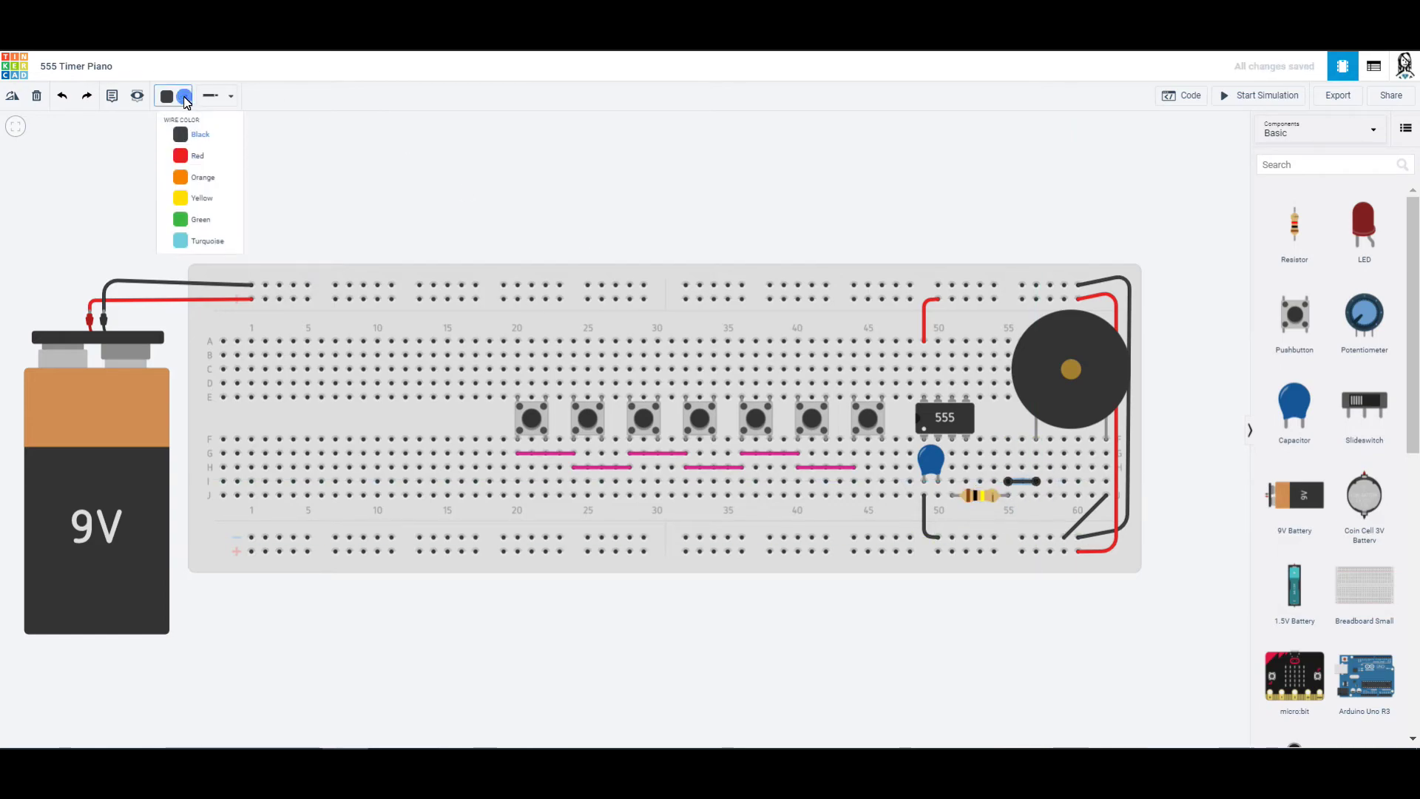
{"action": "left_click", "coordinate": [194, 243]}
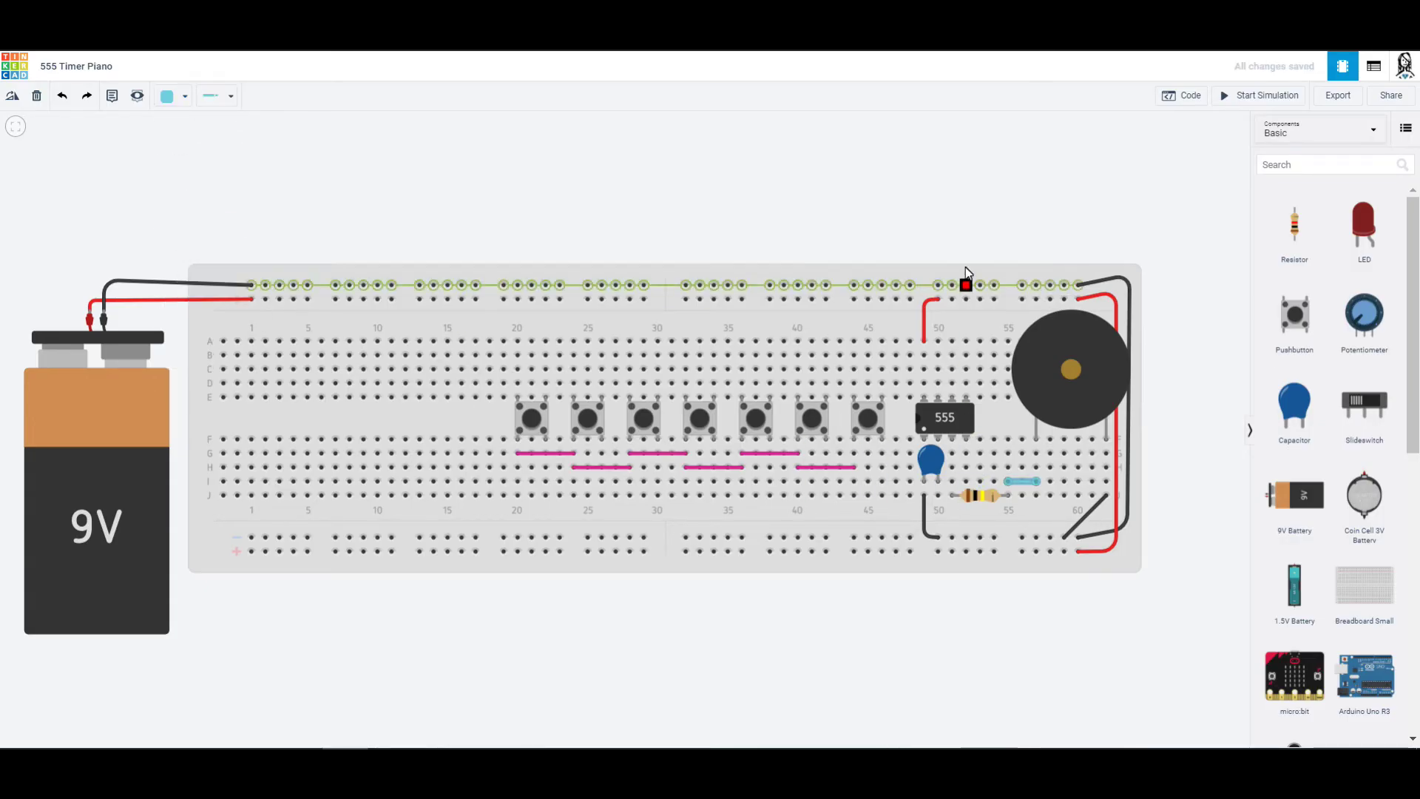
{"action": "left_click", "coordinate": [964, 232]}
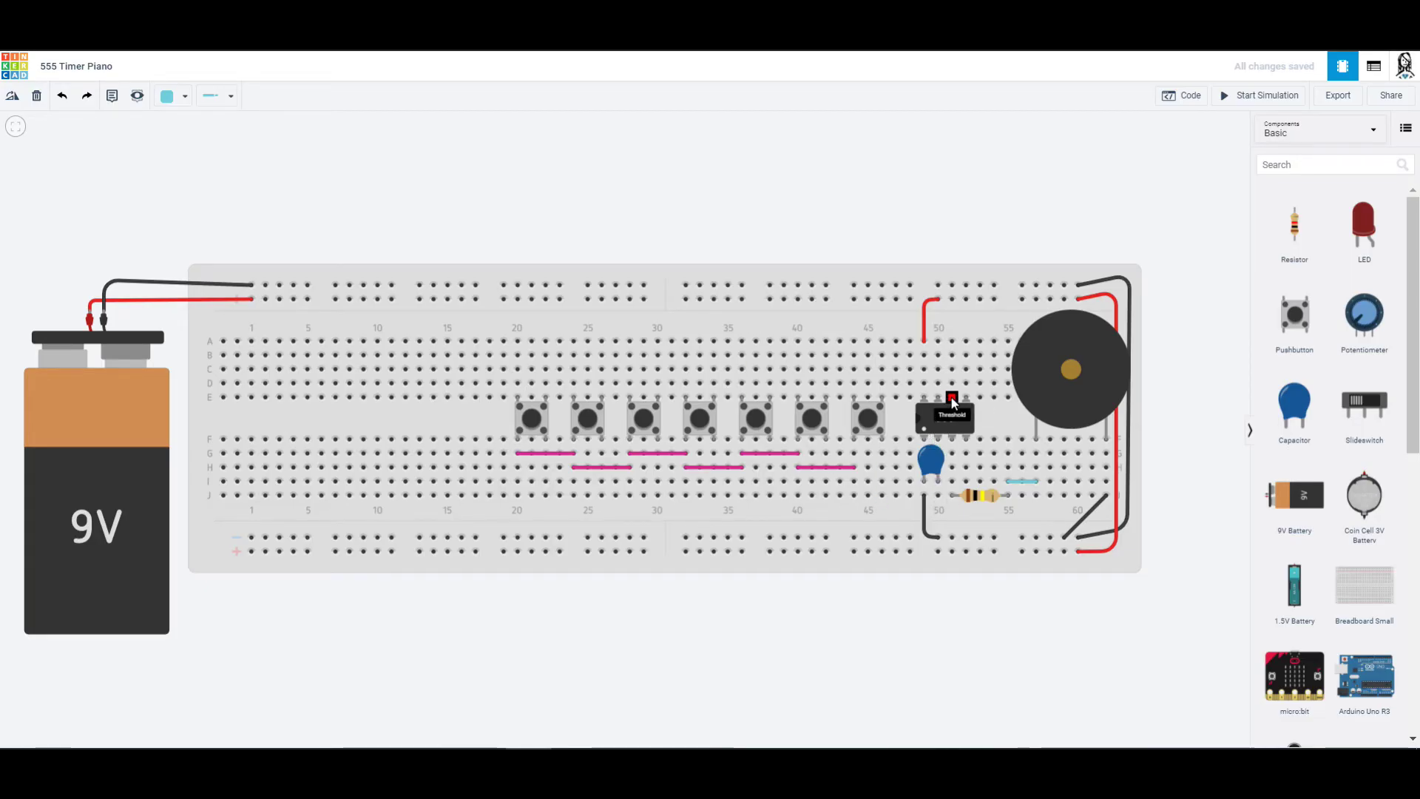
- Route a wire from hole J50 around the 555's right side up to its top pins
{"action": "left_click", "coordinate": [938, 494]}
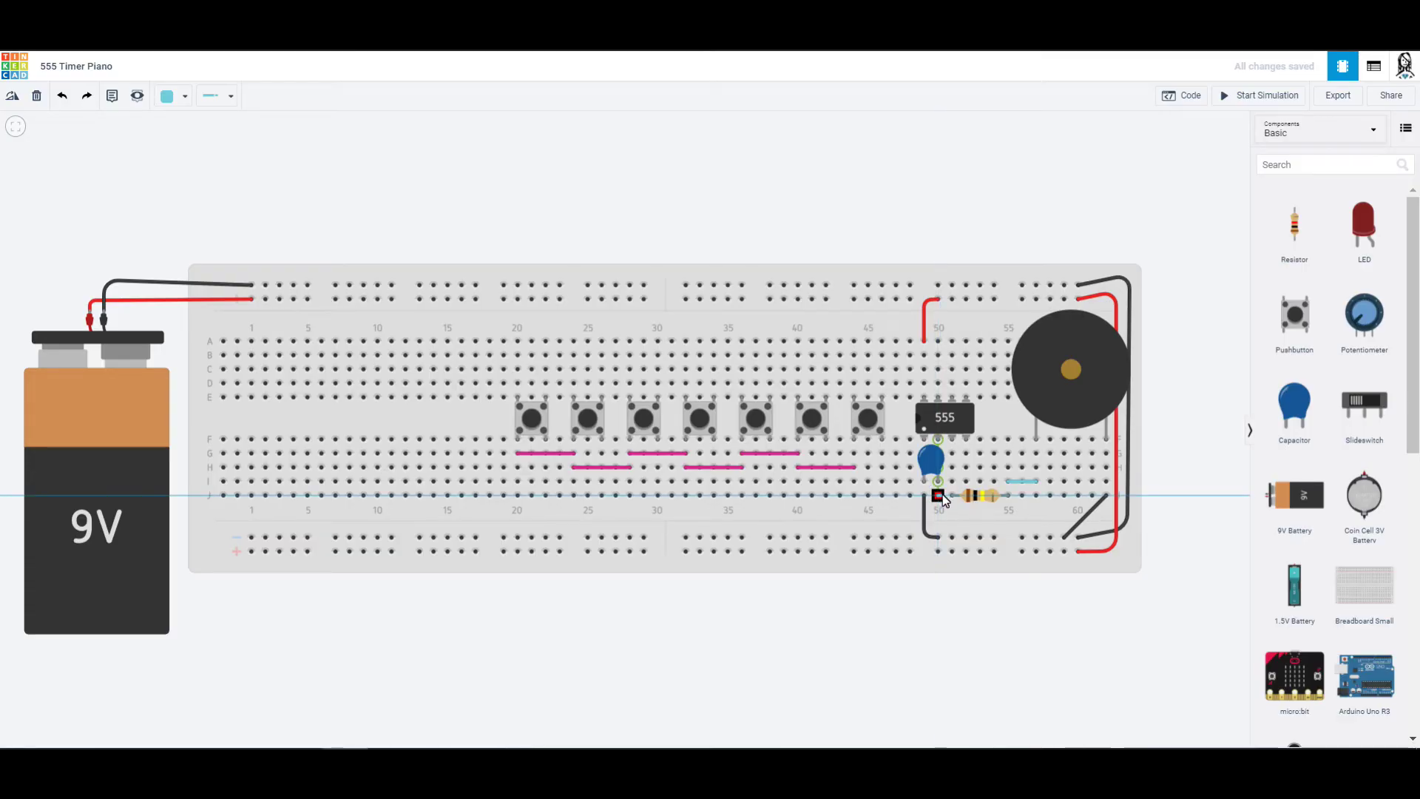
{"action": "left_click", "coordinate": [952, 453]}
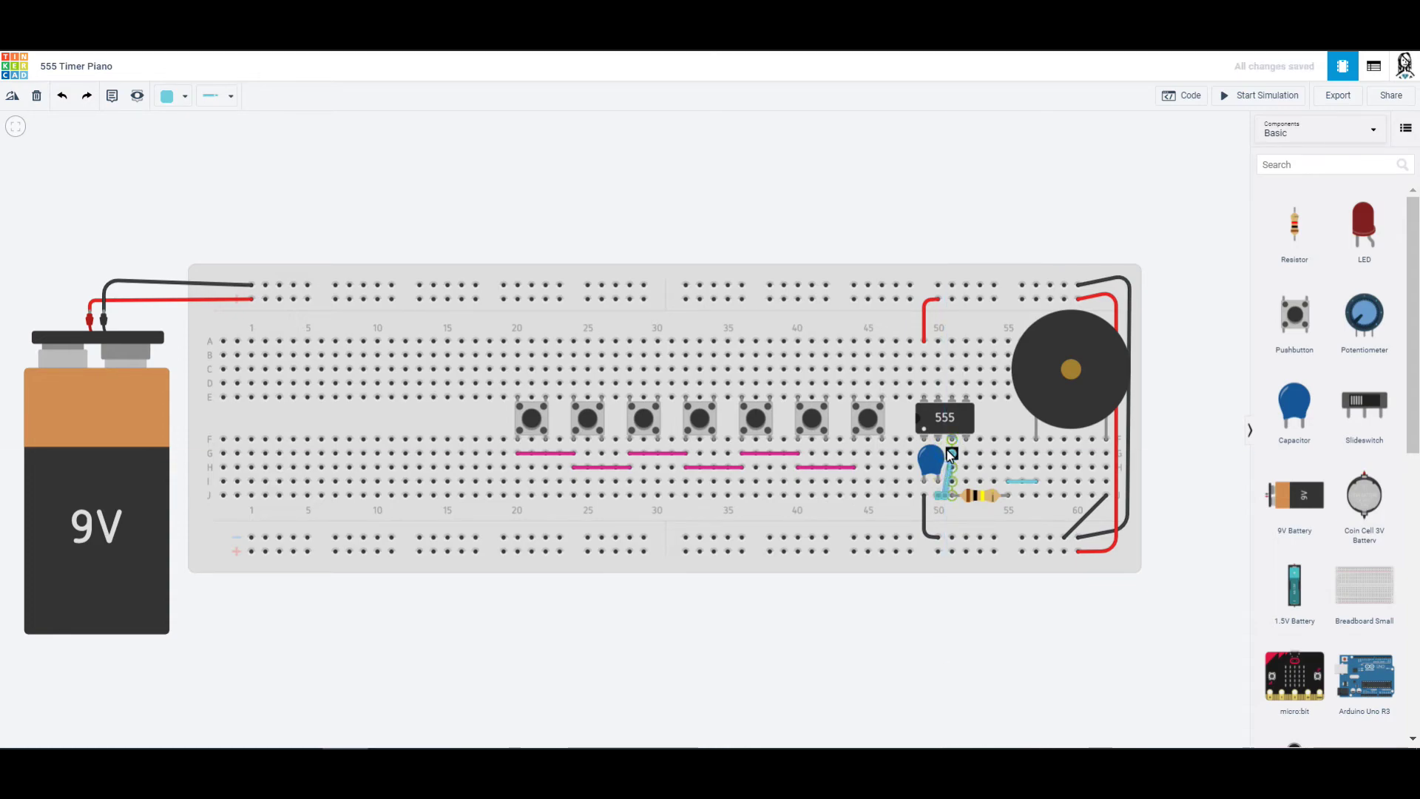
{"action": "key", "text": "Delete"}
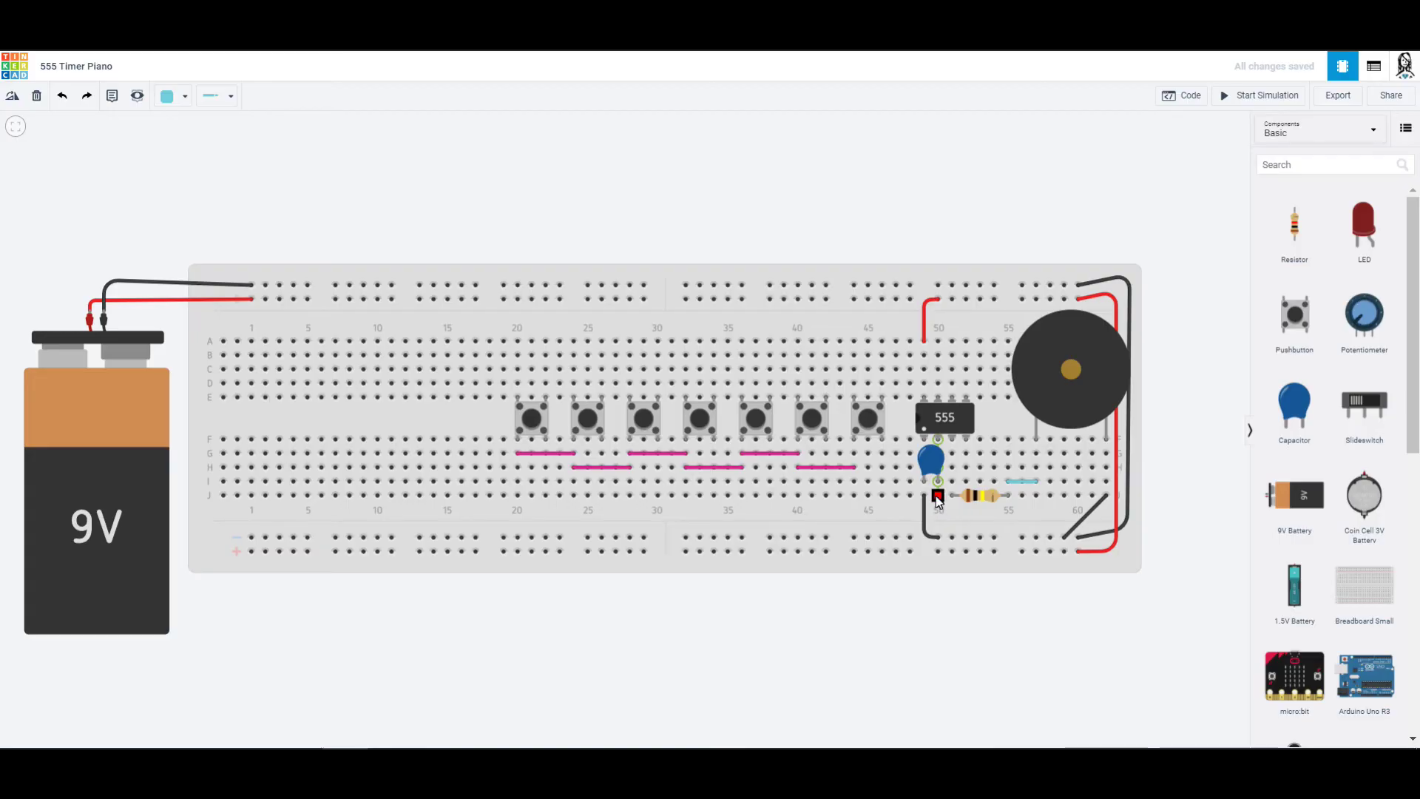
{"action": "left_click", "coordinate": [937, 497]}
{"action": "left_click", "coordinate": [956, 460]}
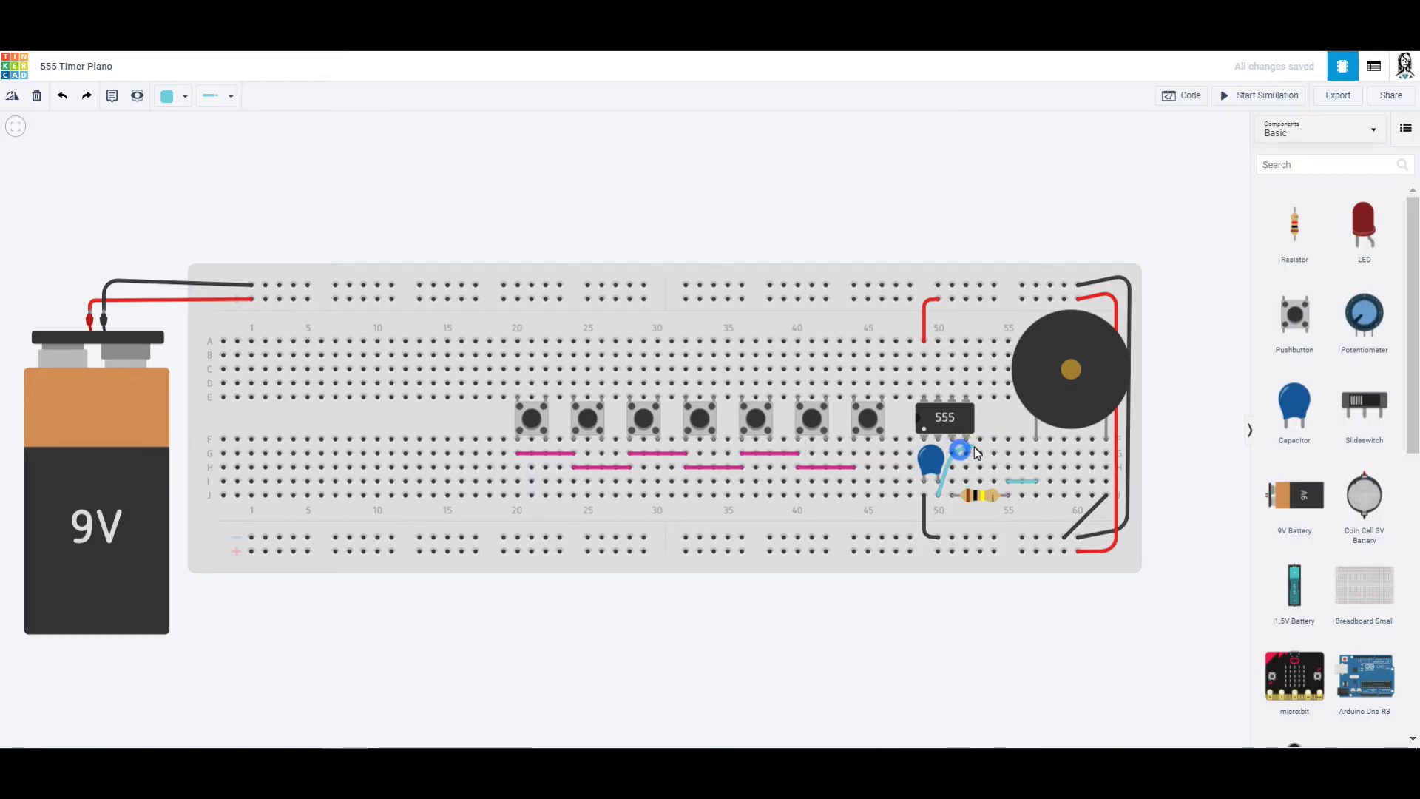
{"action": "left_click", "coordinate": [975, 447]}
{"action": "left_click", "coordinate": [969, 389]}
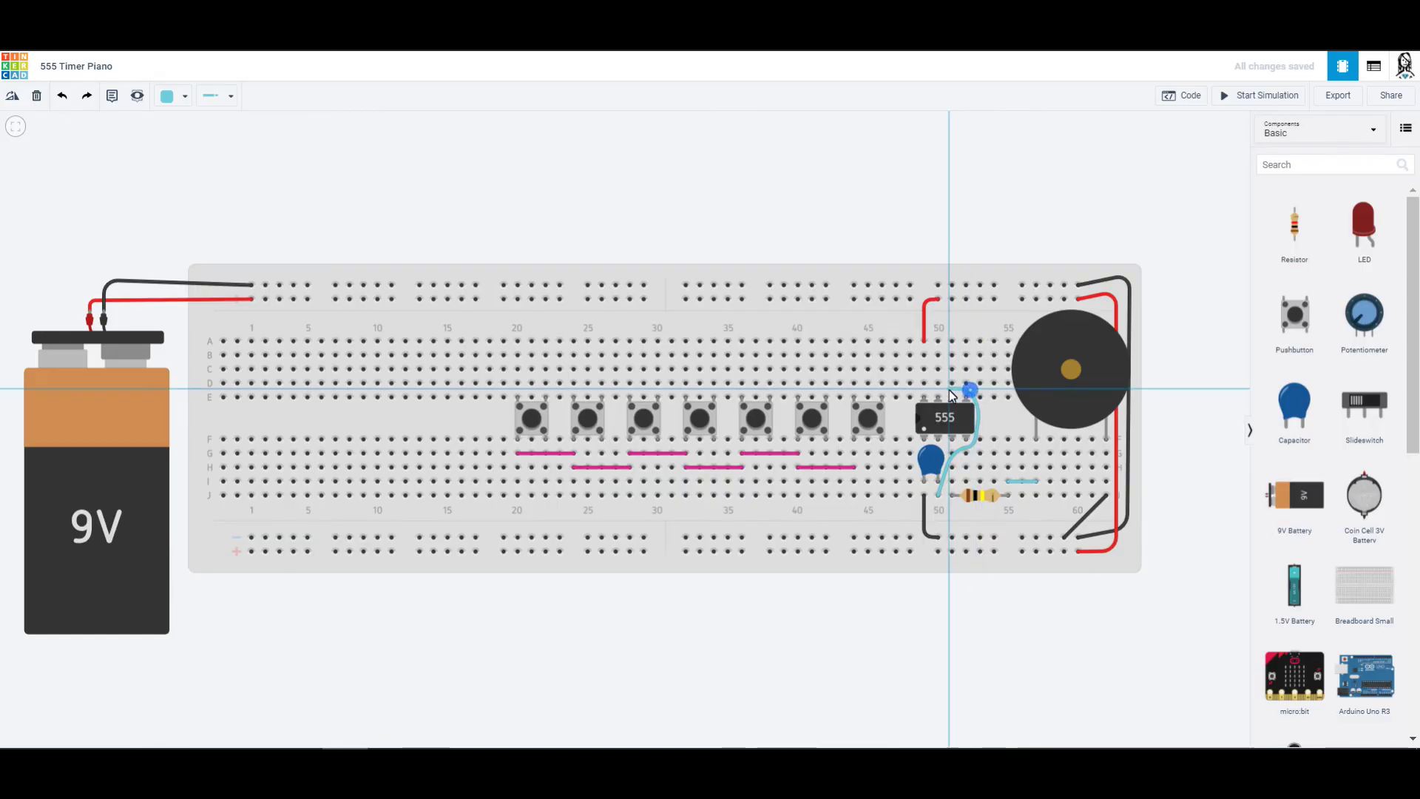
- Adjust the wire's bend points so its corners sit squarely around the chip
{"action": "left_click", "coordinate": [954, 458]}
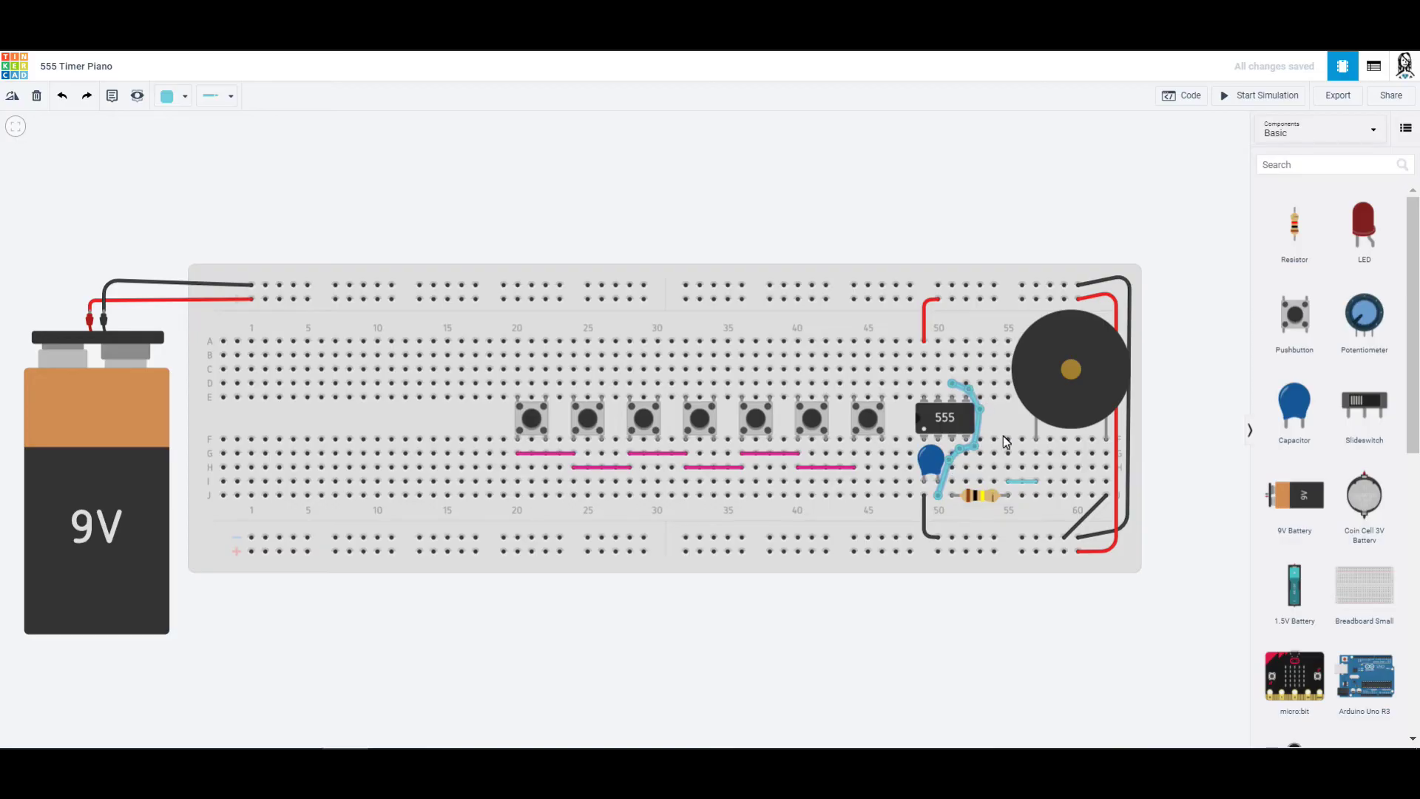
{"action": "left_click", "coordinate": [950, 457]}
{"action": "left_click_drag", "start_coordinate": [951, 455], "coordinate": [981, 446]}
{"action": "left_click_drag", "start_coordinate": [984, 393], "coordinate": [980, 384]}
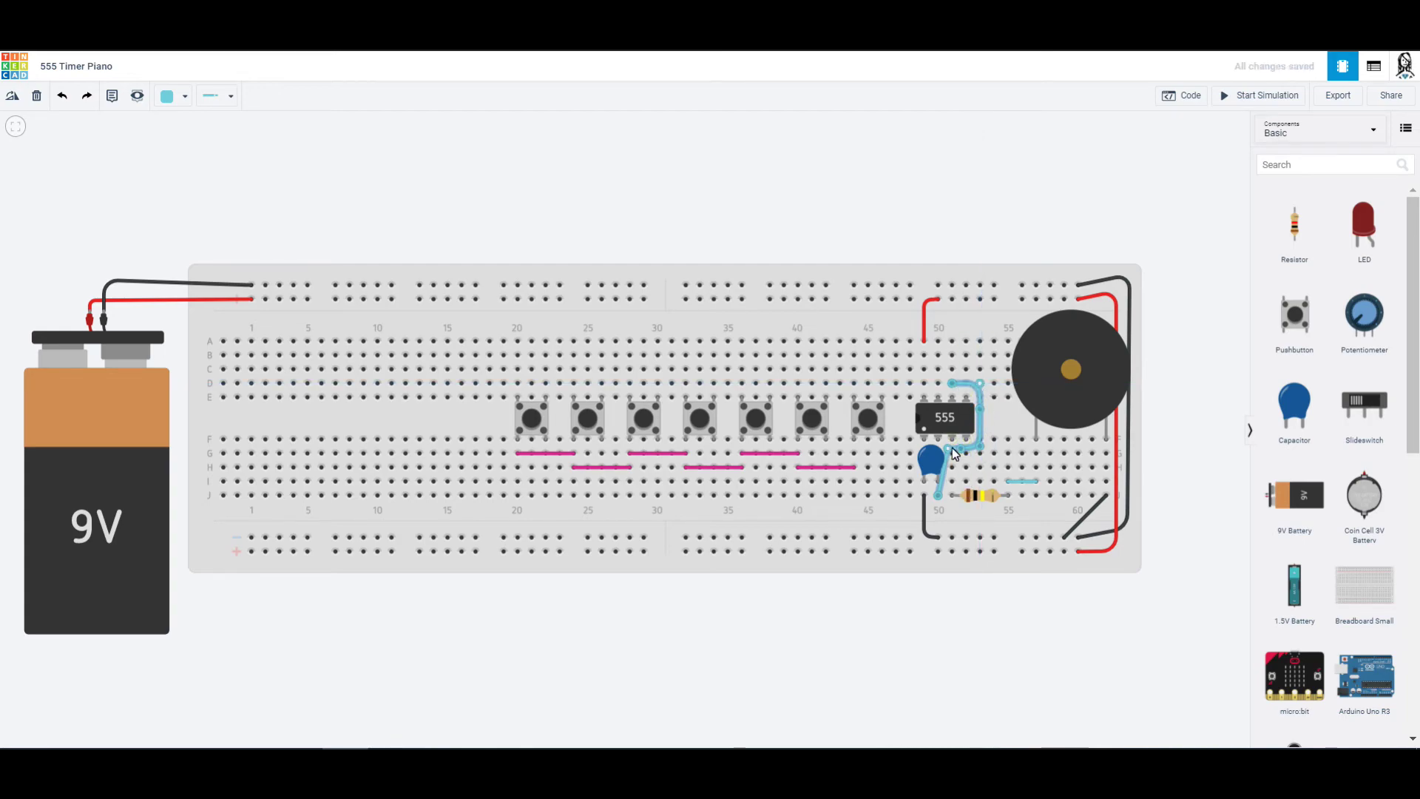
{"action": "mouse_move", "coordinate": [952, 460]}
{"action": "left_mouse_down"}
{"action": "mouse_move", "coordinate": [947, 495]}
{"action": "mouse_move", "coordinate": [968, 453]}
{"action": "mouse_move", "coordinate": [948, 455]}
{"action": "left_mouse_up"}
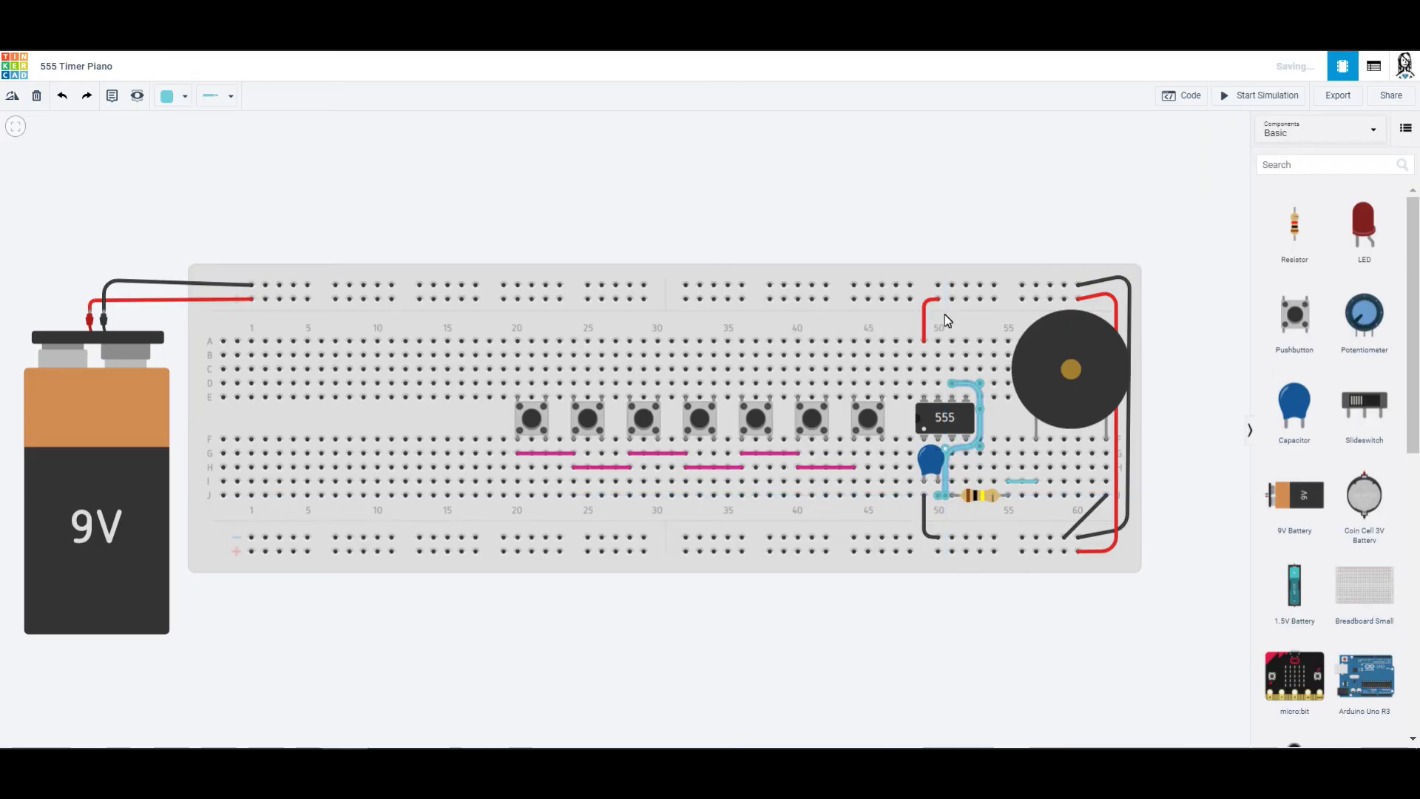
- Color the looping wire orange and stand a resistor upright above the 555
{"action": "left_click", "coordinate": [176, 95]}
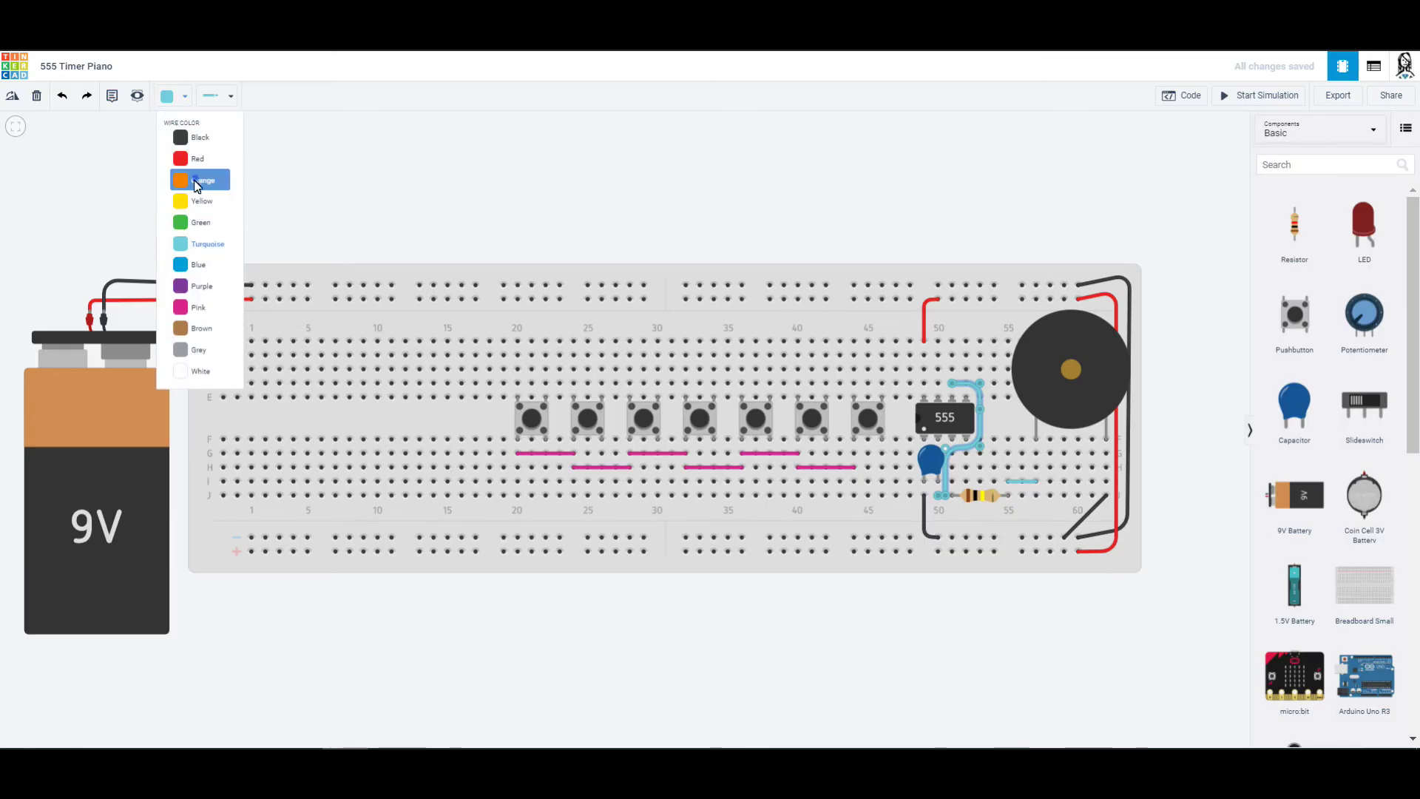
{"action": "left_click", "coordinate": [179, 180]}
{"action": "left_click", "coordinate": [687, 236]}
{"action": "left_click", "coordinate": [937, 500]}
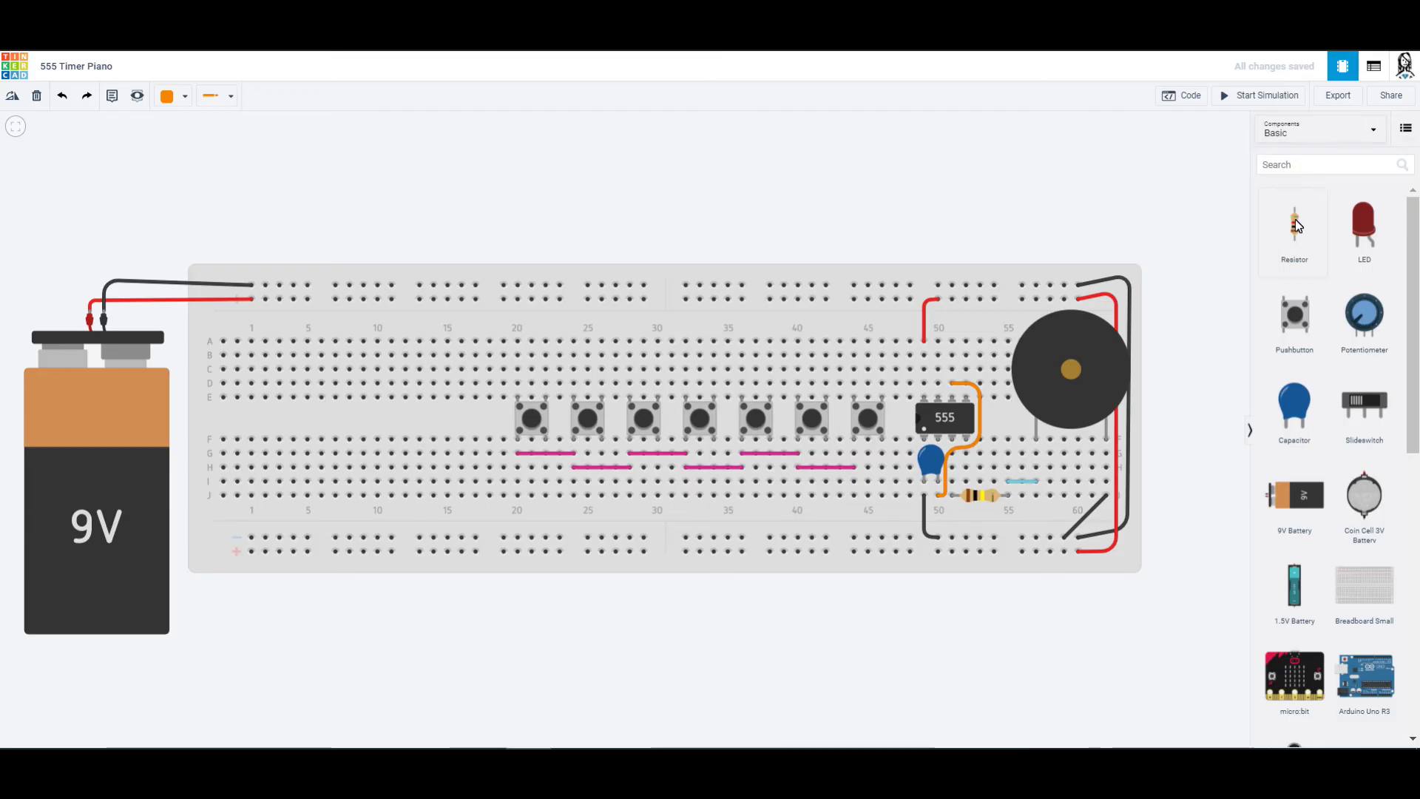
{"action": "left_click_drag", "start_coordinate": [1294, 219], "coordinate": [935, 325]}
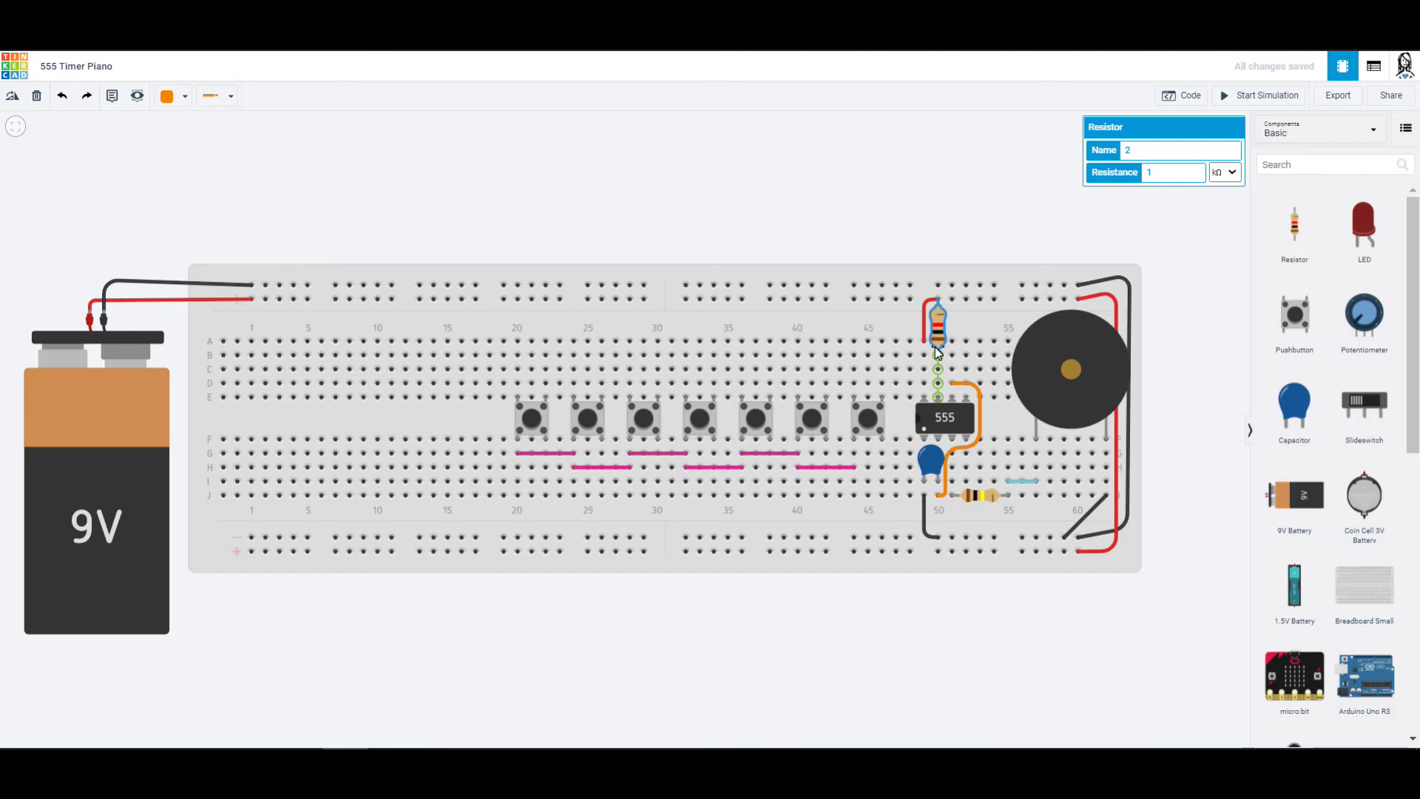
- Wire the upright 1 kΩ resistor from A49 to the top rail in red; add another resistor
{"action": "left_click", "coordinate": [1164, 173]}
{"action": "left_click", "coordinate": [936, 299]}
{"action": "key", "text": "Delete"}
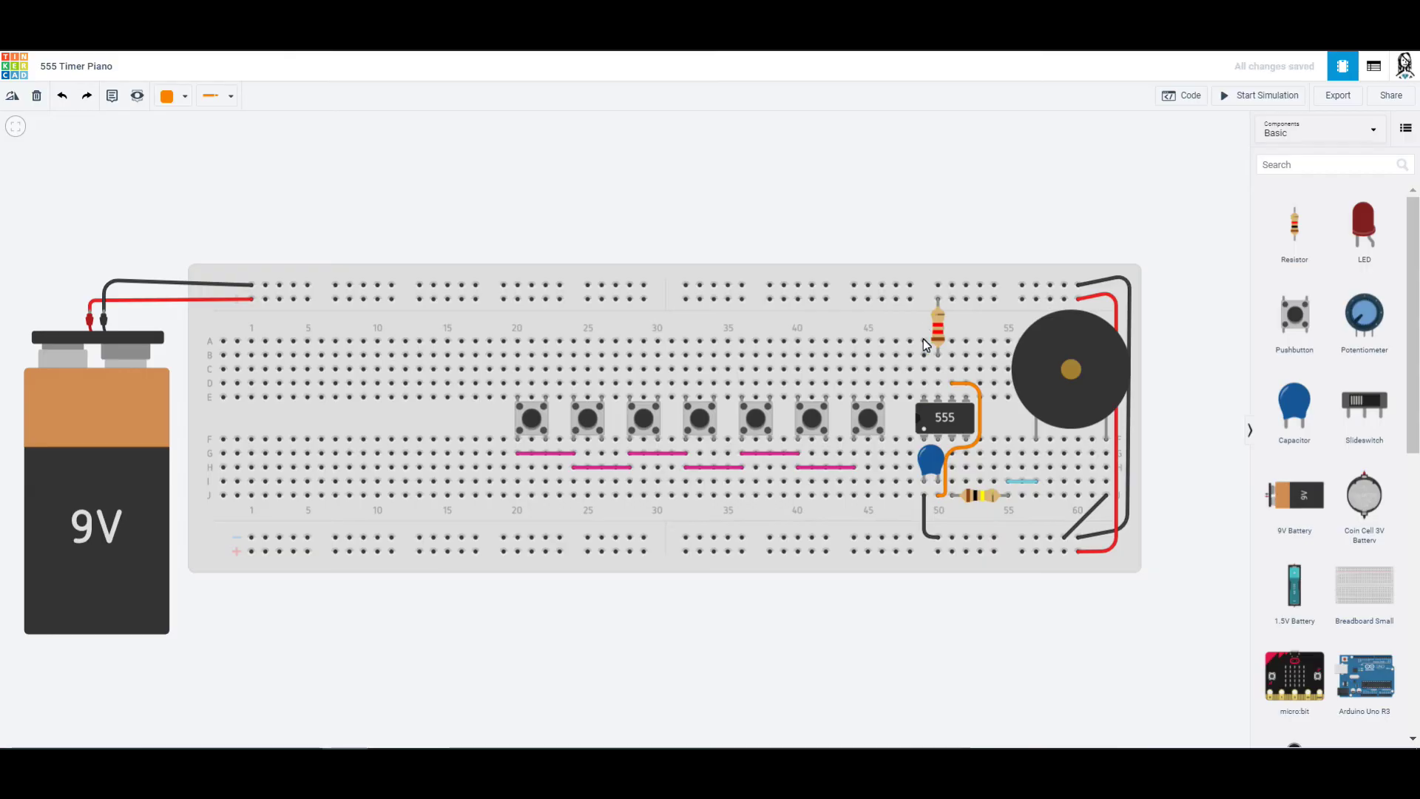
{"action": "left_click", "coordinate": [923, 339]}
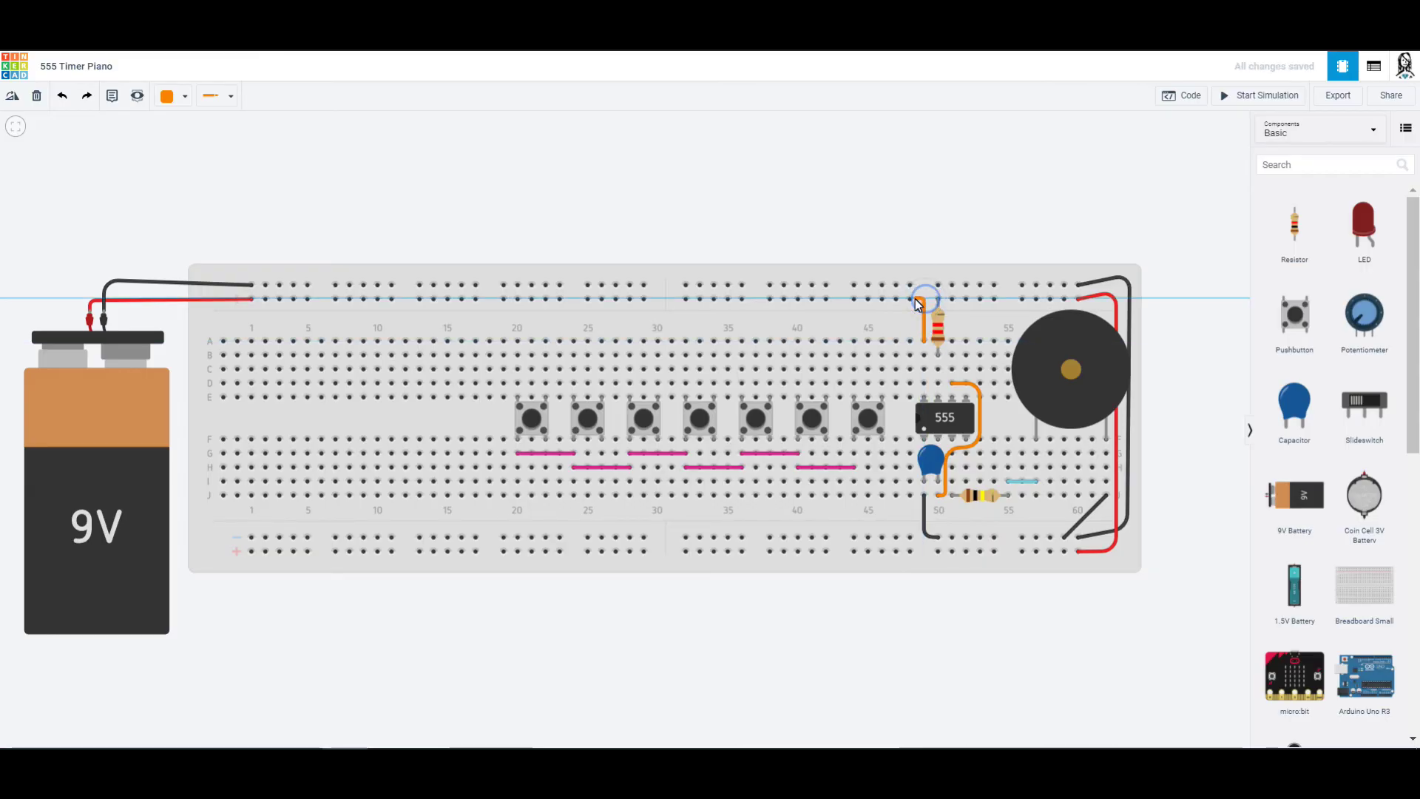
{"action": "left_click", "coordinate": [911, 298]}
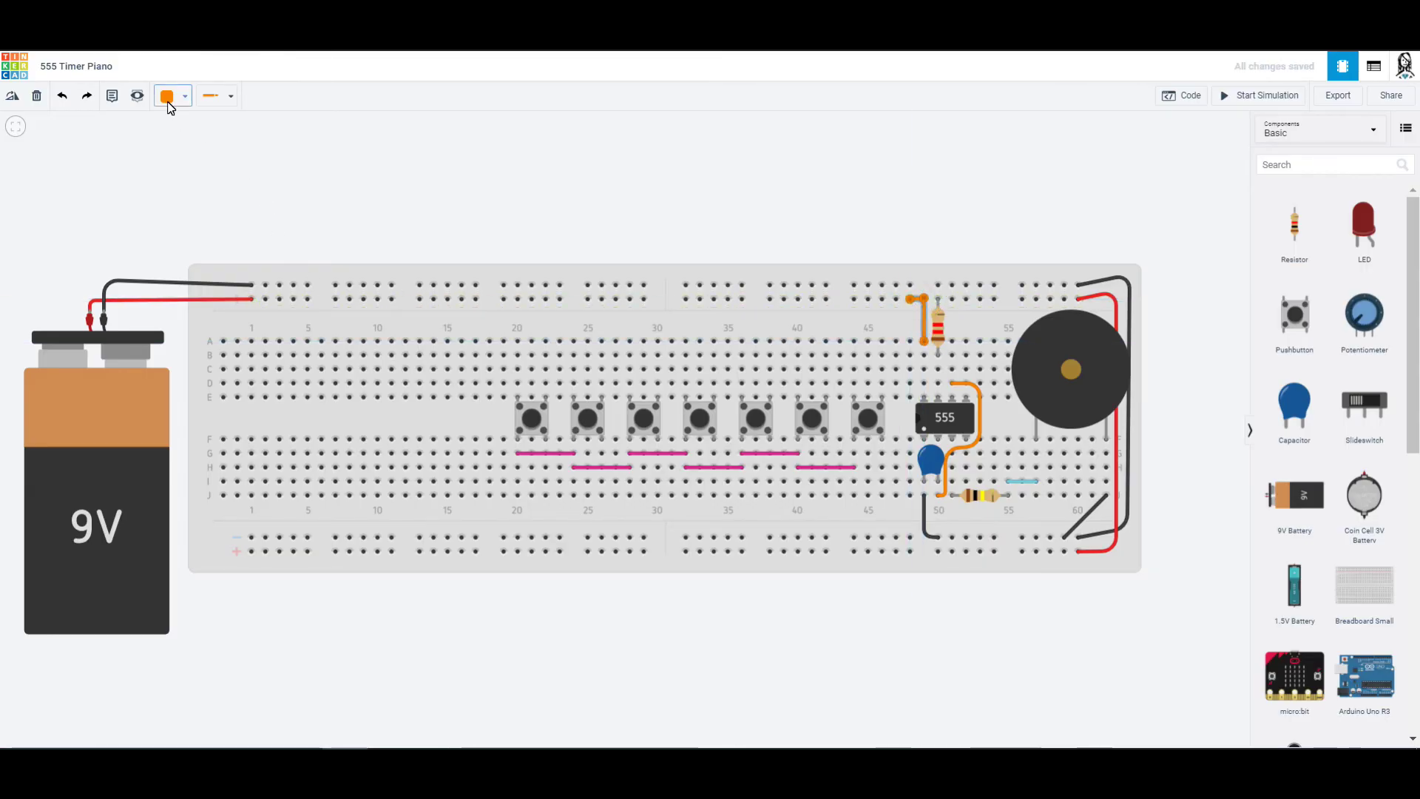
{"action": "left_click", "coordinate": [167, 97]}
{"action": "left_click", "coordinate": [185, 157]}
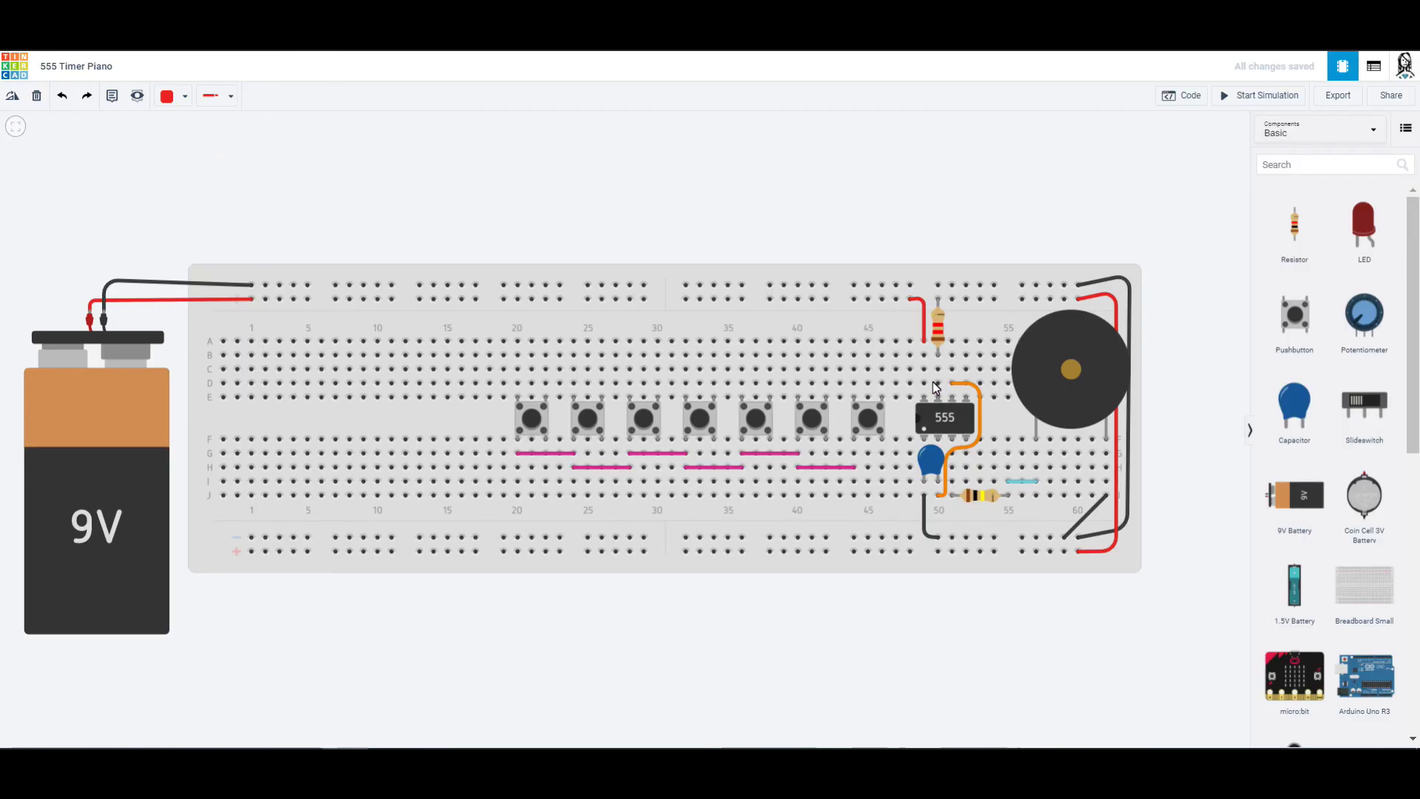
{"action": "left_click_drag", "start_coordinate": [1294, 226], "coordinate": [685, 204]}
- Turn the new resistor horizontal and place it in row A around columns 42–46
{"action": "left_click", "coordinate": [12, 96]}
{"action": "left_click", "coordinate": [12, 96]}
{"action": "left_click", "coordinate": [11, 95]}
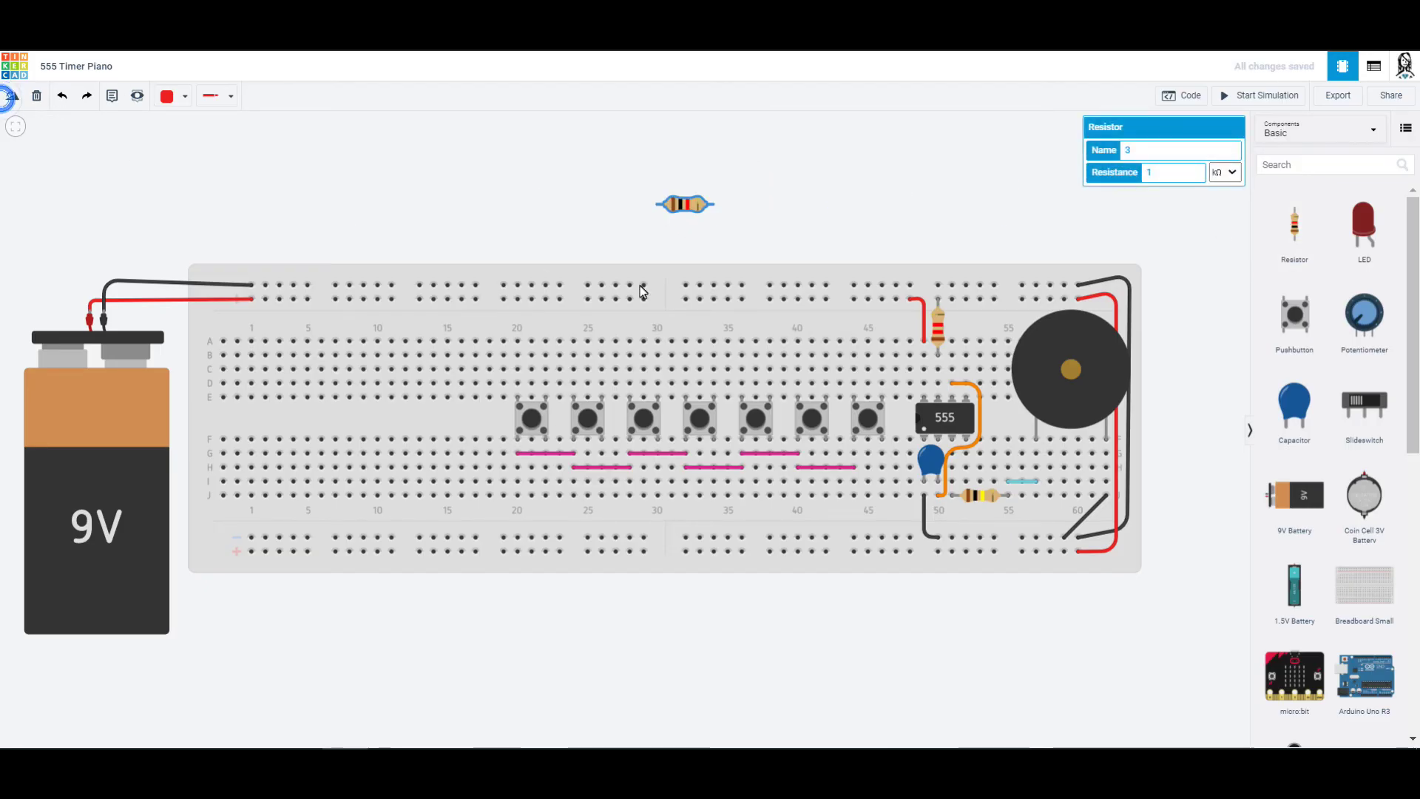
{"action": "left_click_drag", "start_coordinate": [680, 213], "coordinate": [842, 343]}
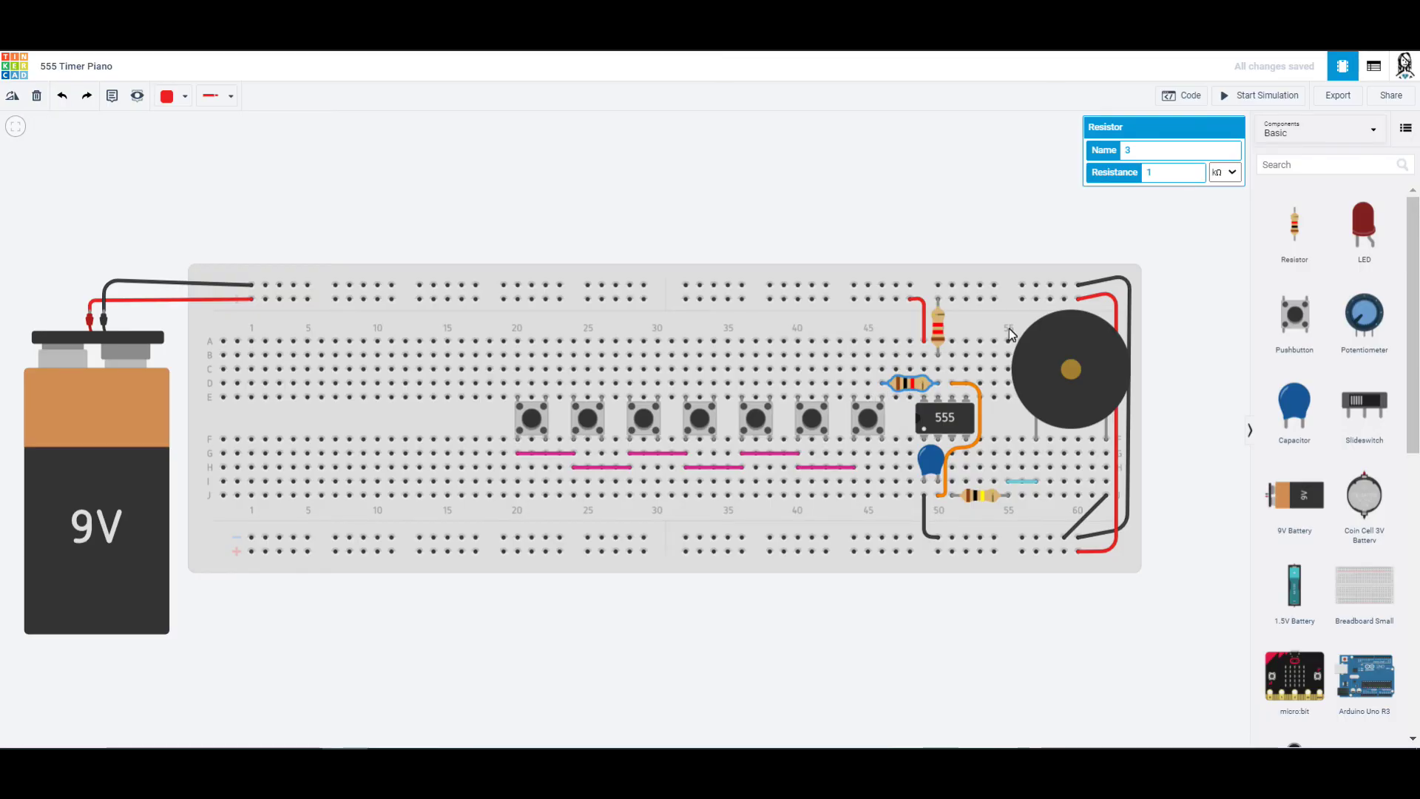
- Set that resistor to 4.7 kΩ and drag another resistor above the breadboard
{"action": "double_click", "coordinate": [1143, 176]}
{"action": "type", "text": "4.7"}
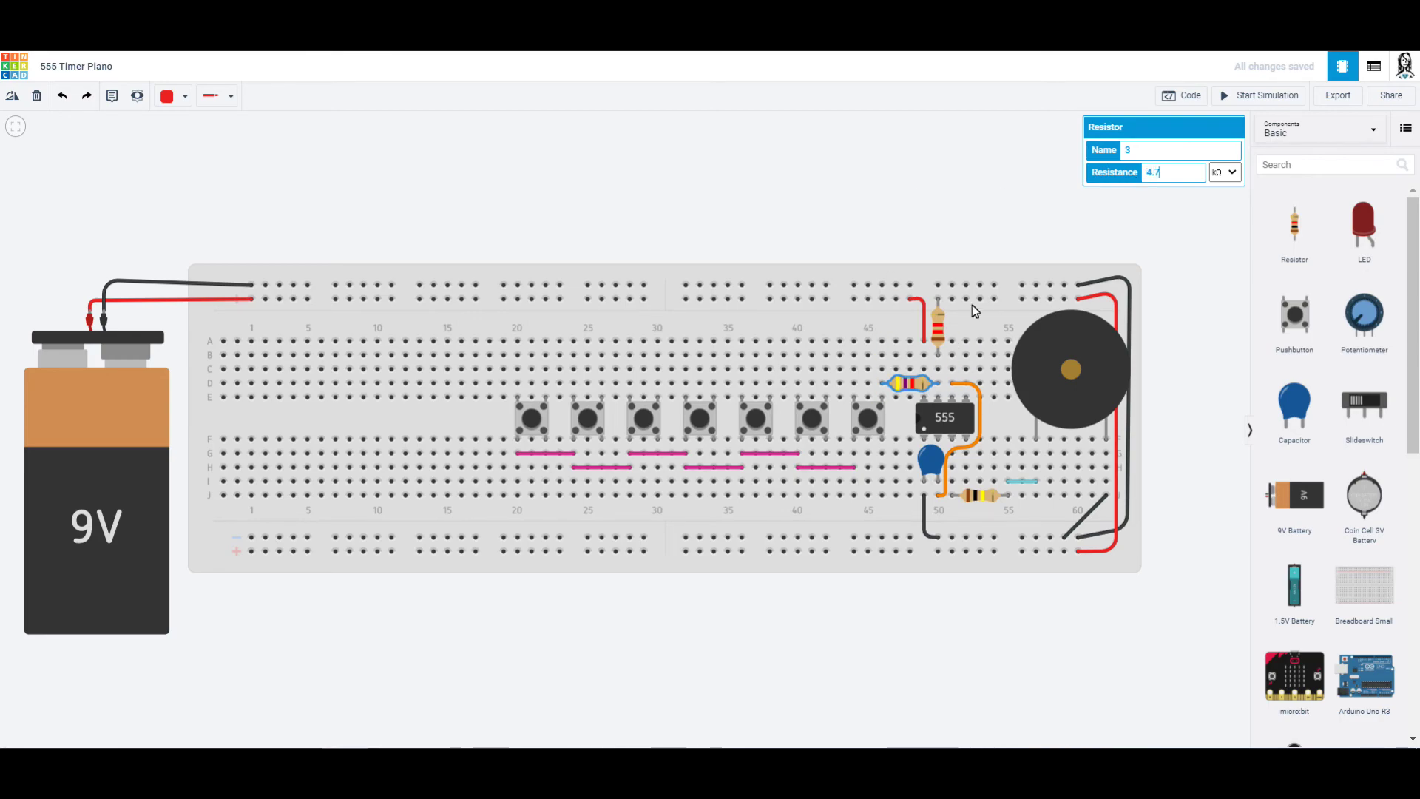
{"action": "left_click", "coordinate": [1004, 226]}
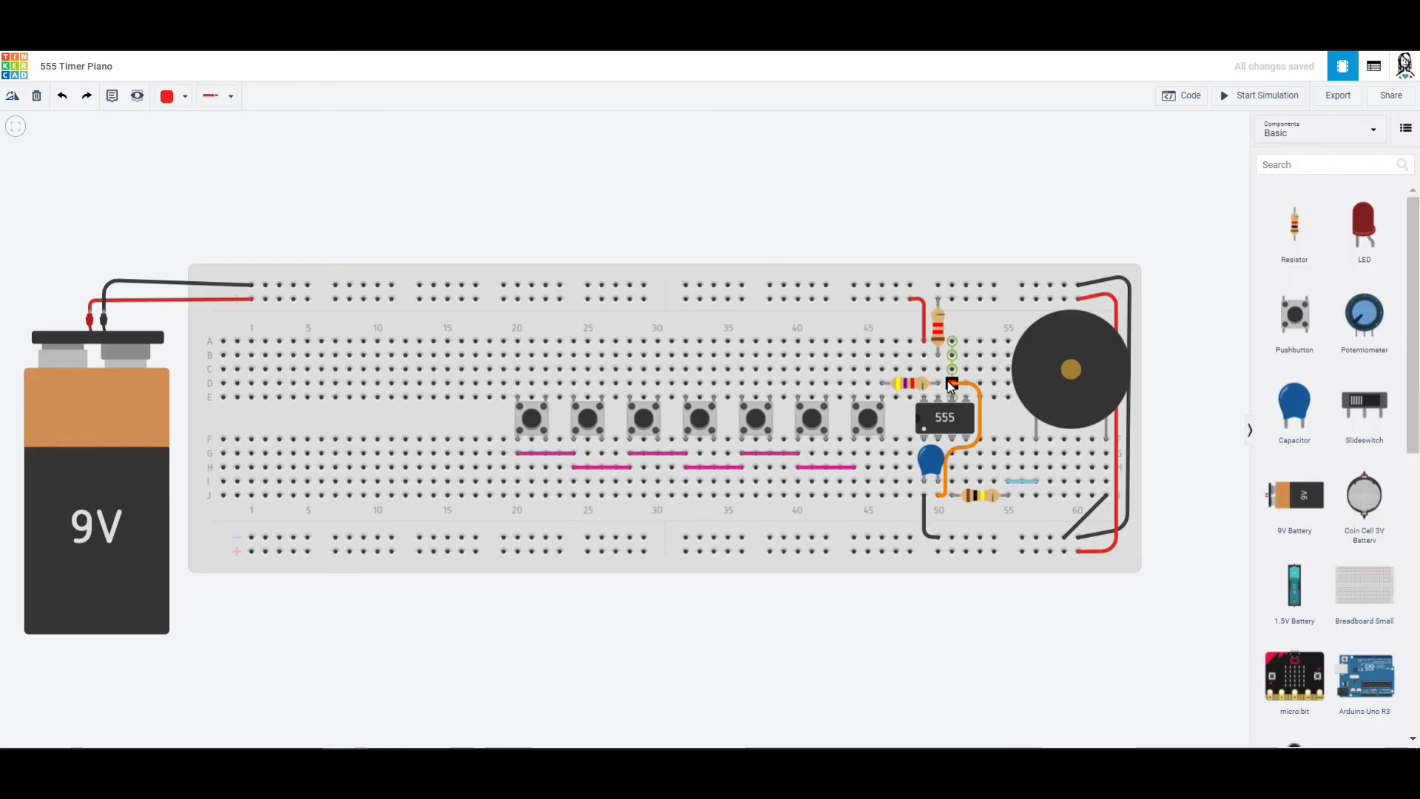
{"action": "left_click_drag", "start_coordinate": [1295, 225], "coordinate": [696, 207]}
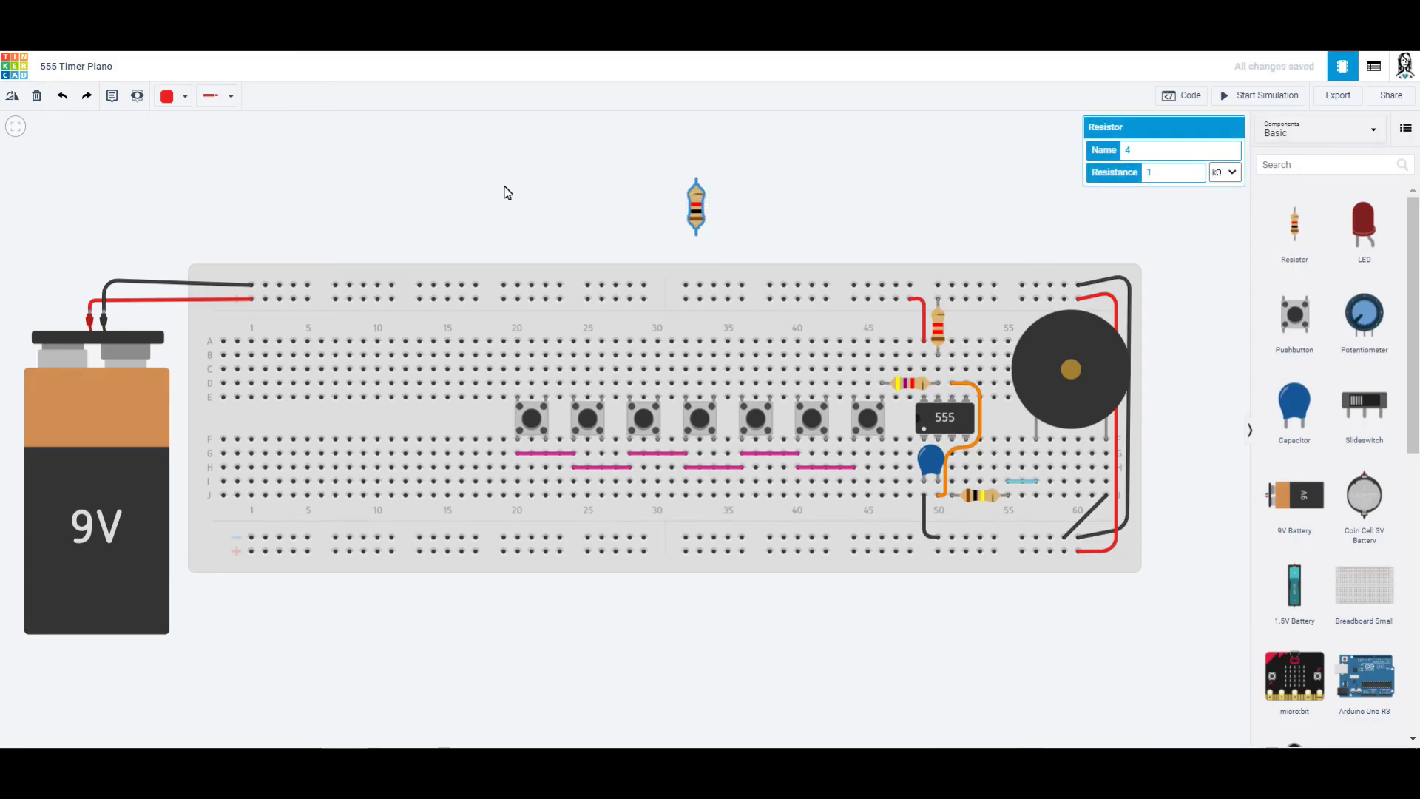
- Place a horizontal resistor near column 44 and a copy in row B around column 38
{"action": "left_click", "coordinate": [9, 95]}
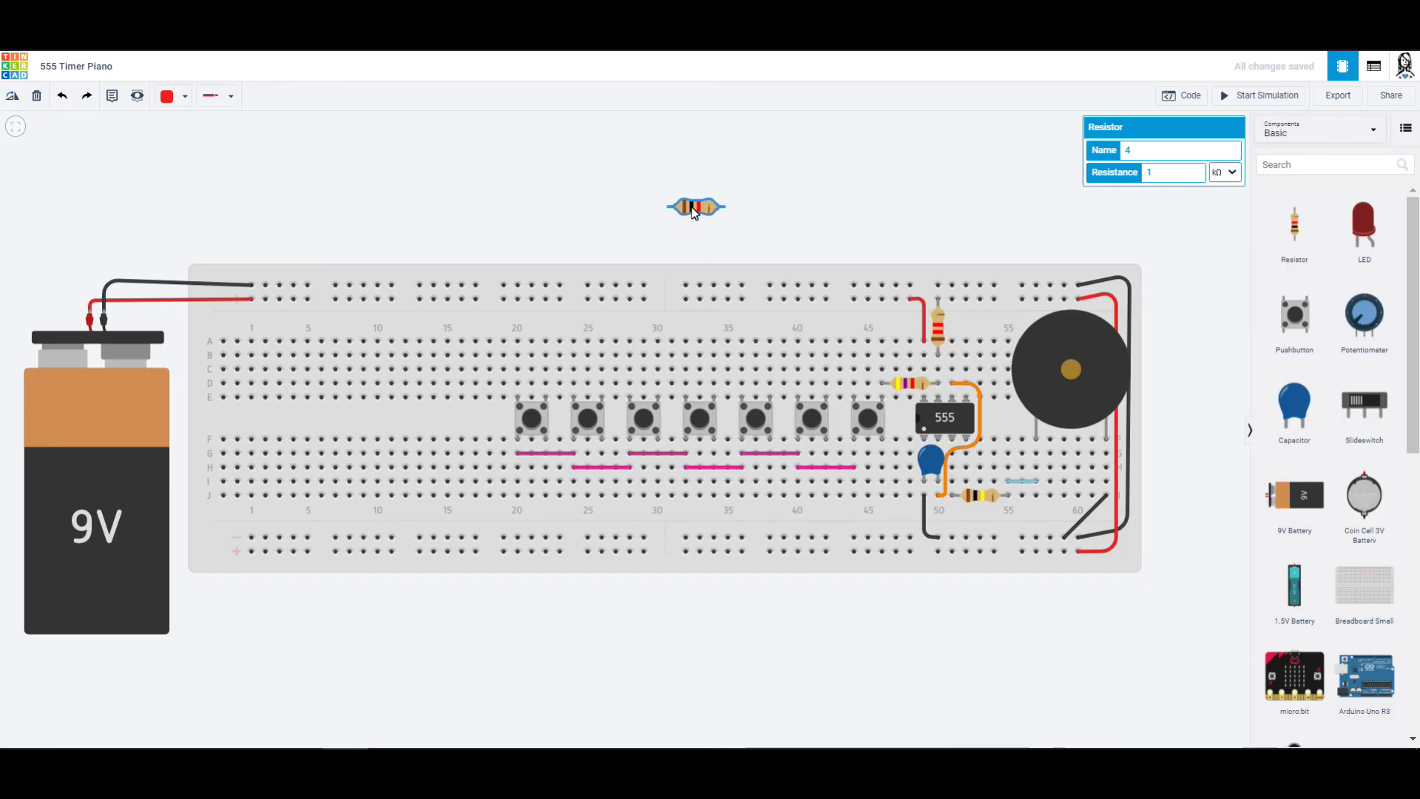
{"action": "left_click_drag", "start_coordinate": [694, 211], "coordinate": [847, 377]}
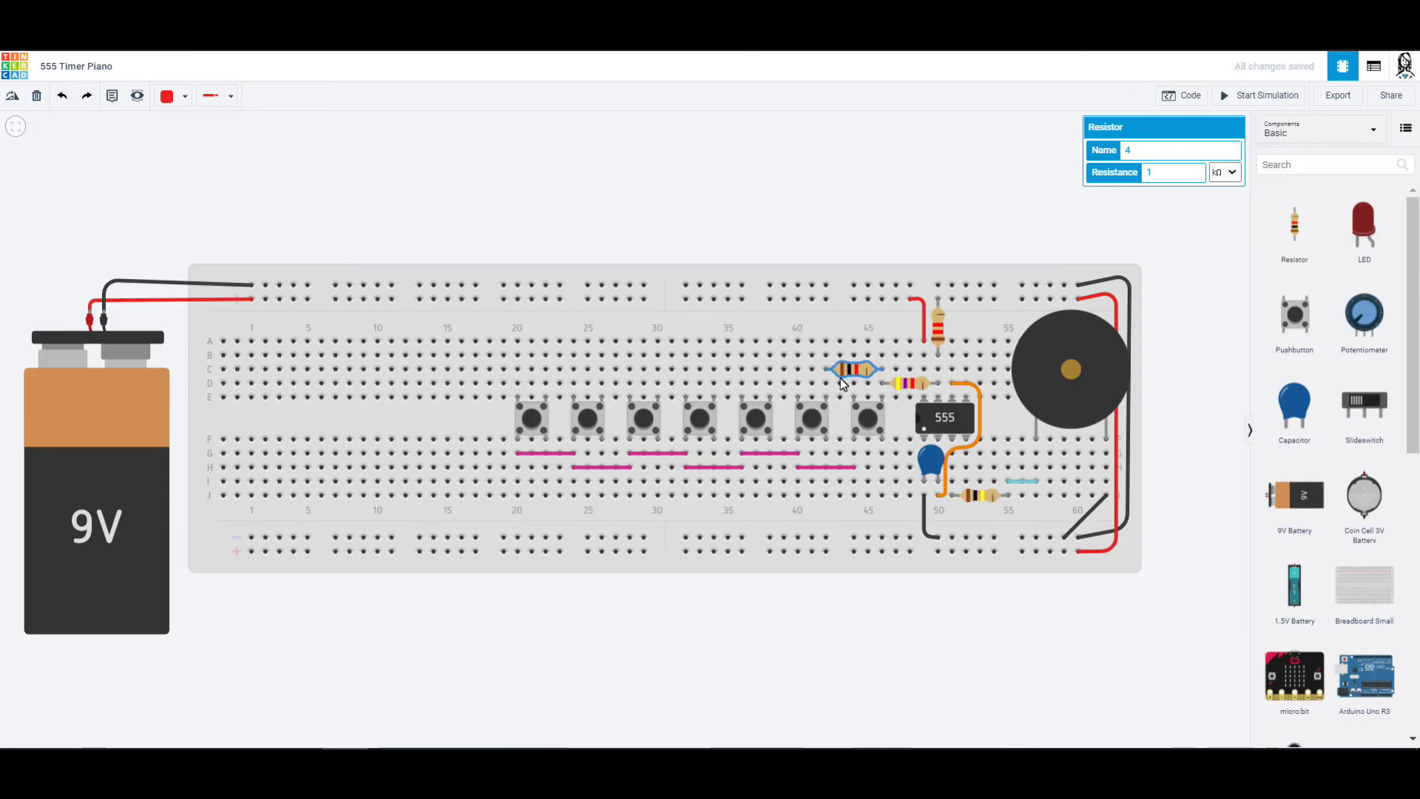
{"action": "key", "text": "ctrl+c"}
{"action": "key", "text": "ctrl+v"}
{"action": "left_click_drag", "start_coordinate": [846, 374], "coordinate": [770, 376]}
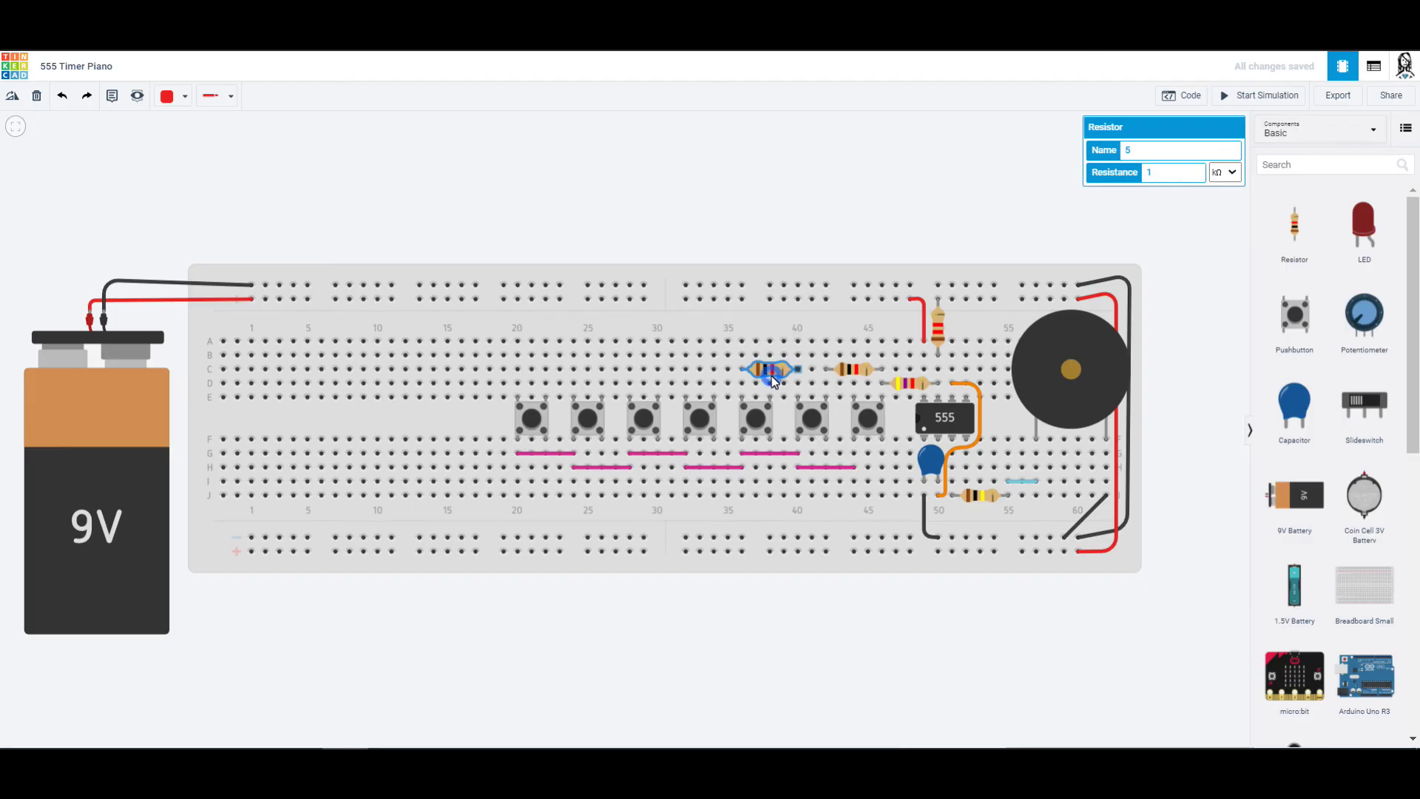
{"action": "left_click_drag", "start_coordinate": [796, 362], "coordinate": [794, 361]}
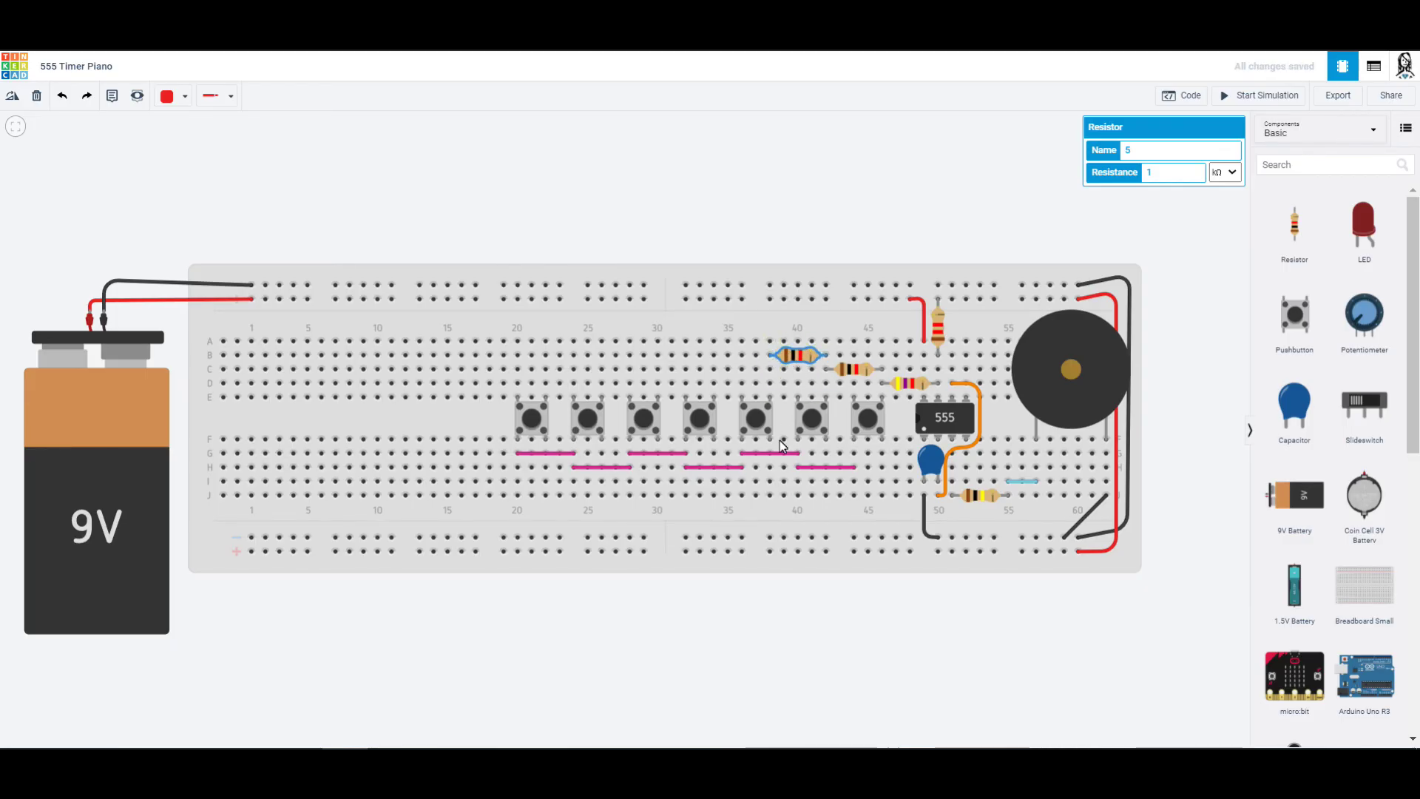
- Paste more resistor copies leftward, staggered across rows B and C, to finish the six-resistor chain
{"action": "key", "text": "ctrl+v"}
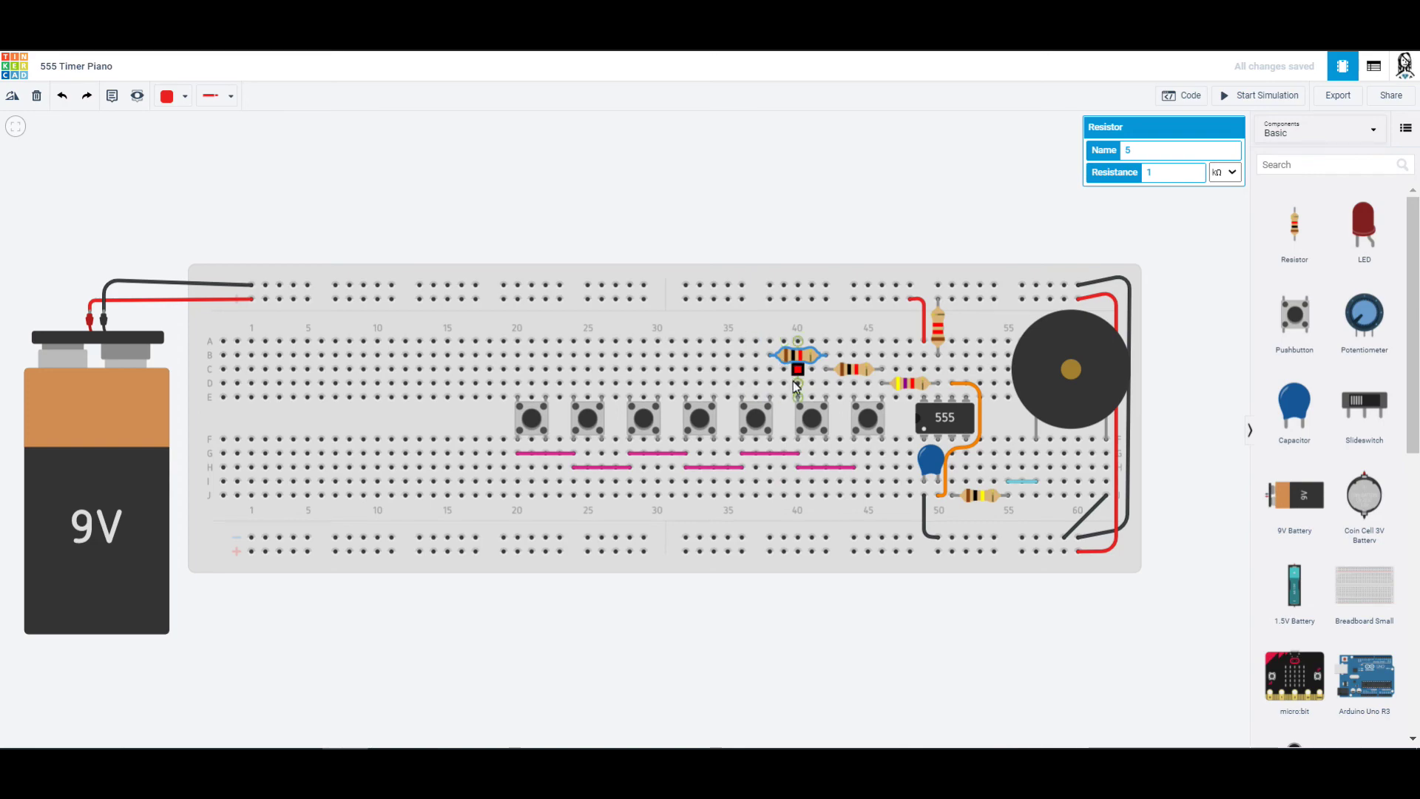
{"action": "left_click_drag", "start_coordinate": [816, 364], "coordinate": [795, 386]}
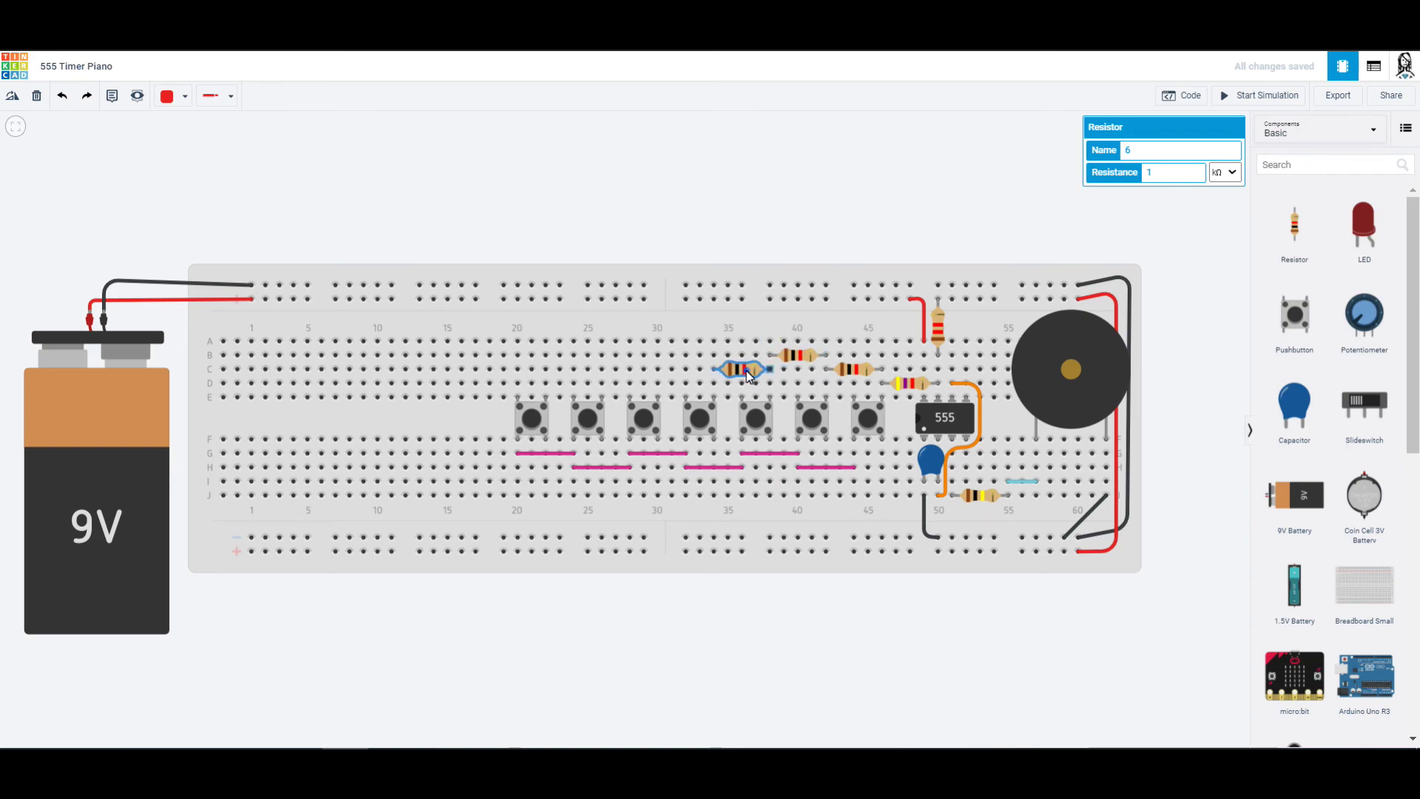
{"action": "key", "text": "ctrl+v"}
{"action": "left_click_drag", "start_coordinate": [761, 389], "coordinate": [633, 375]}
{"action": "key", "text": "ctrl+v"}
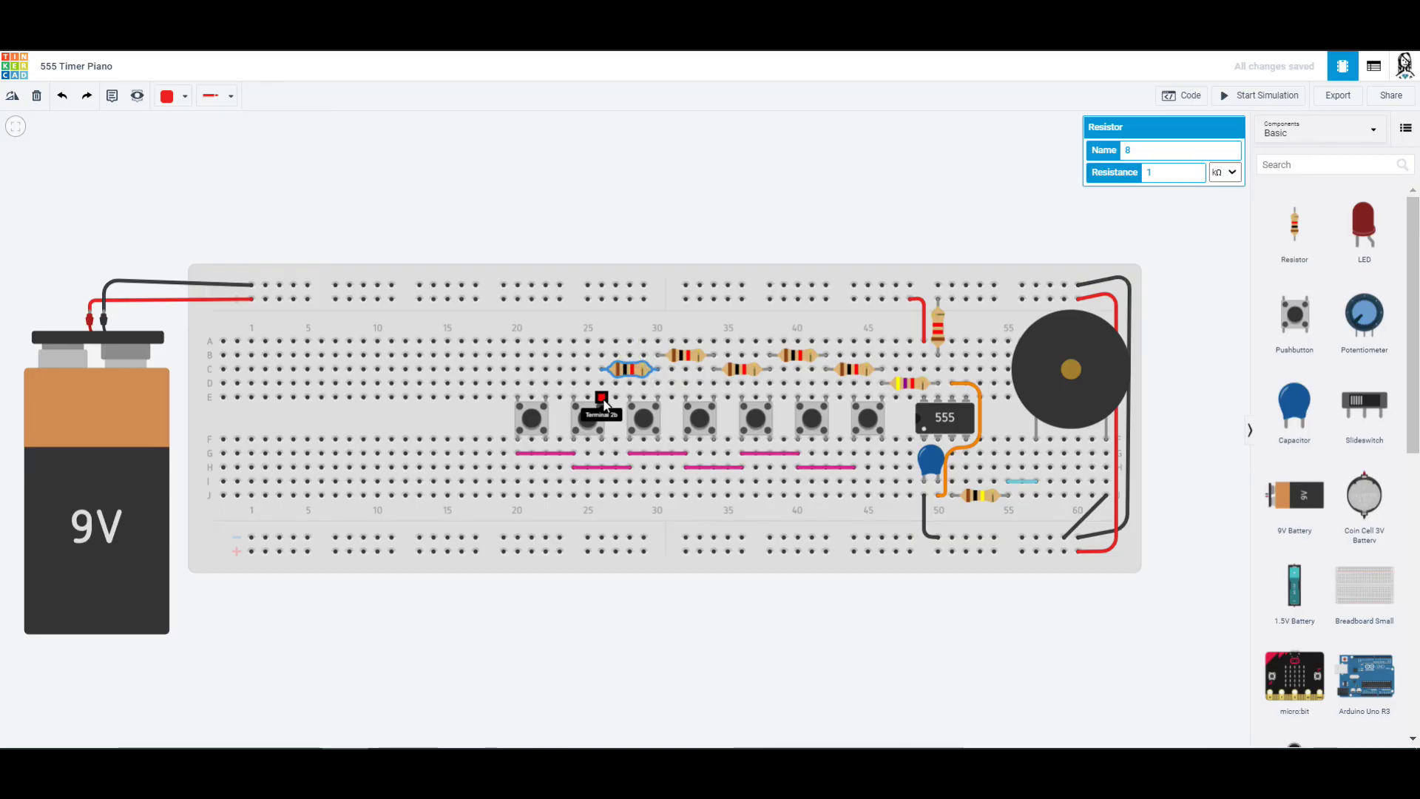
{"action": "key", "text": "ctrl+c"}
{"action": "key", "text": "ctrl+v"}
{"action": "left_click", "coordinate": [572, 355]}
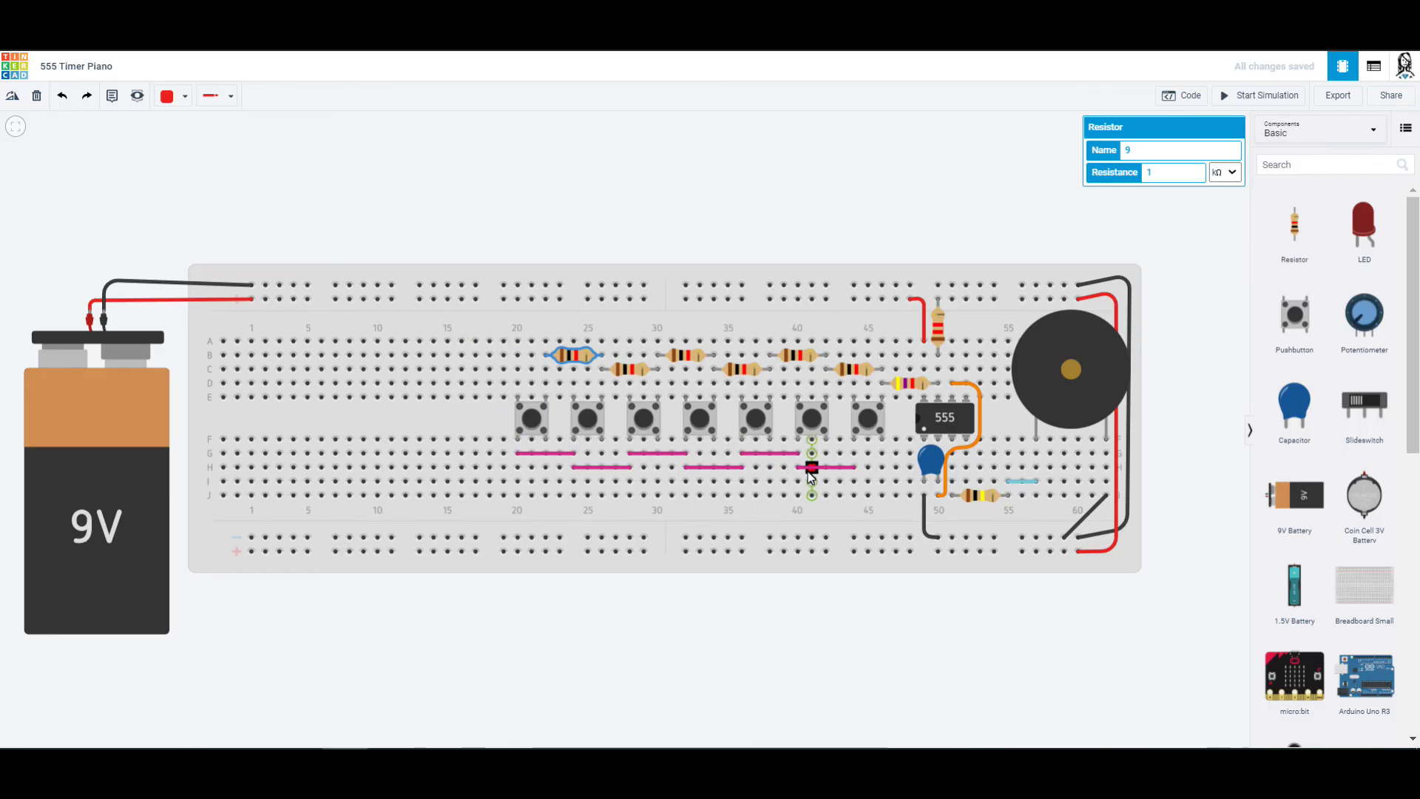
{"action": "key", "text": "Escape"}
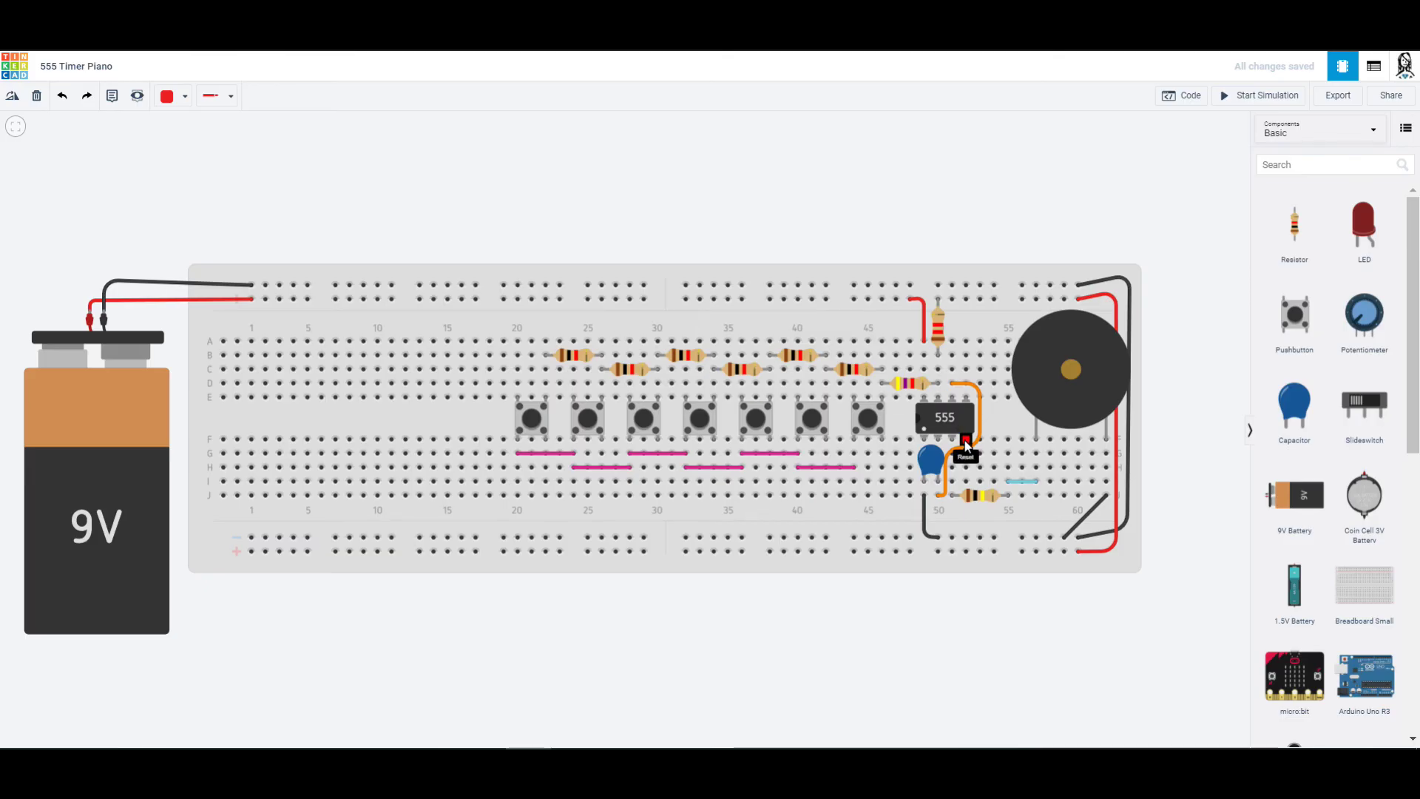
- Run a wire from the hole below the 555 to the top power rail; move the capacitor up beside the chip
{"action": "left_click", "coordinate": [966, 466]}
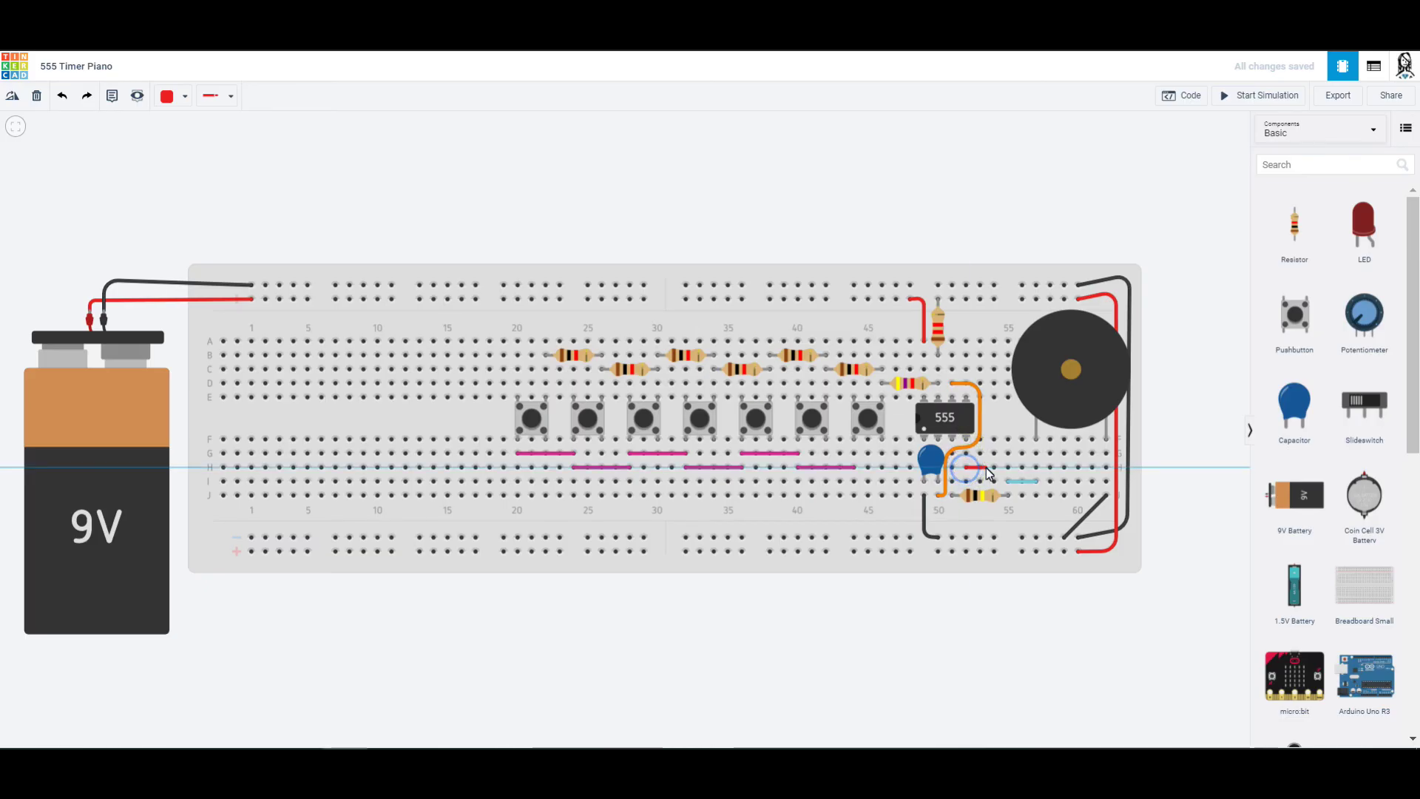
{"action": "left_click", "coordinate": [987, 467]}
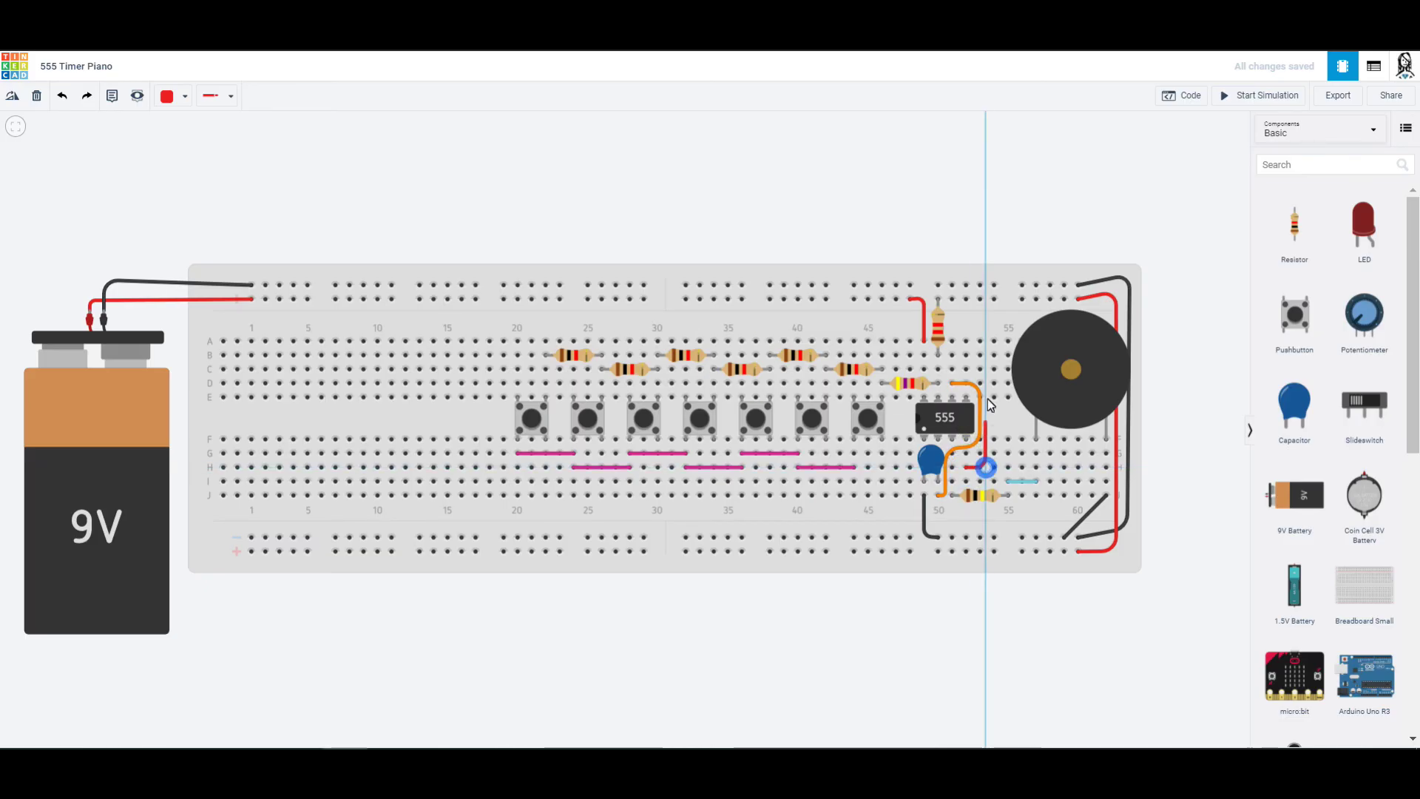
{"action": "left_click", "coordinate": [995, 299]}
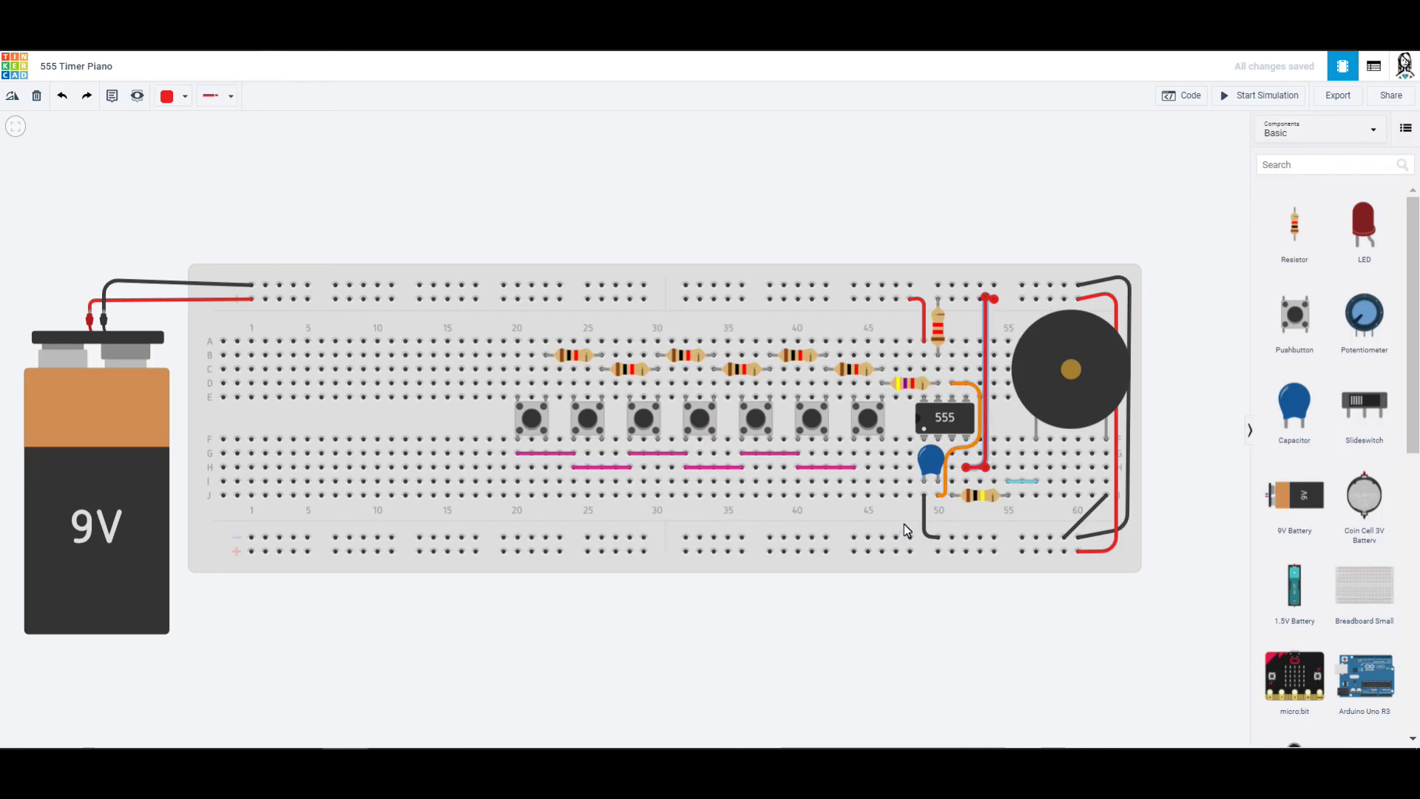
{"action": "left_click_drag", "start_coordinate": [936, 474], "coordinate": [936, 430]}
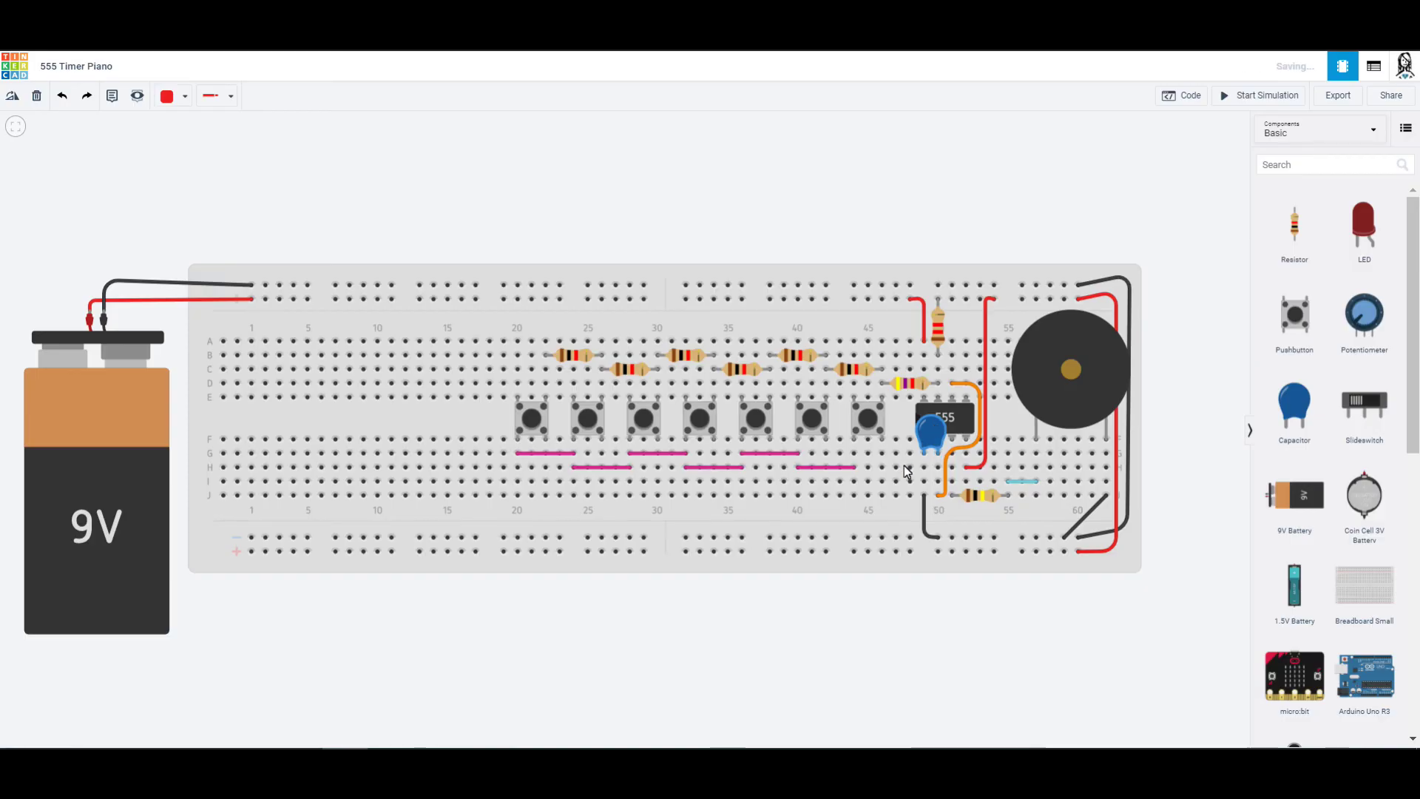
- Draw a pink wire along row I from I44 to I50
{"action": "left_click", "coordinate": [855, 485]}
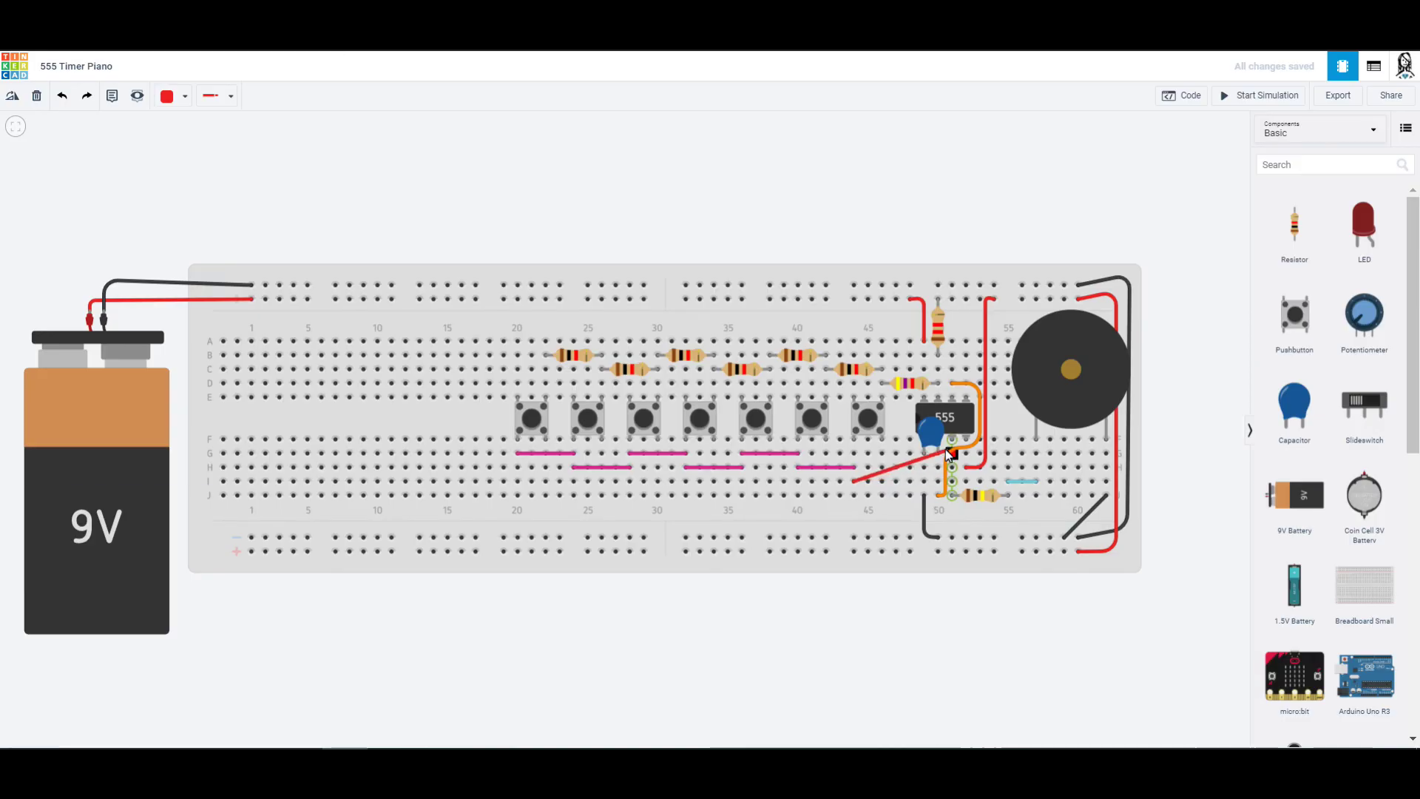
{"action": "left_click", "coordinate": [938, 482]}
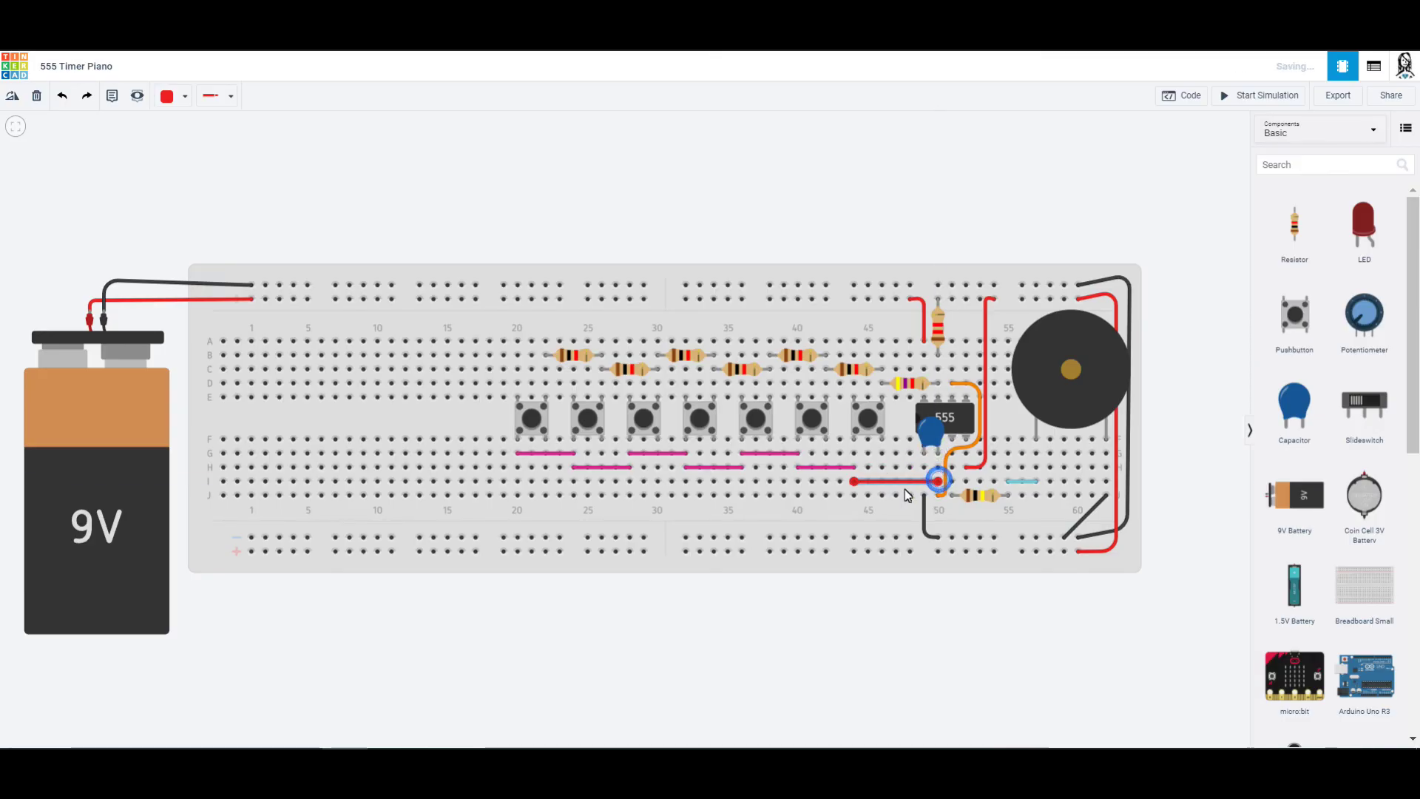
{"action": "left_click", "coordinate": [185, 97]}
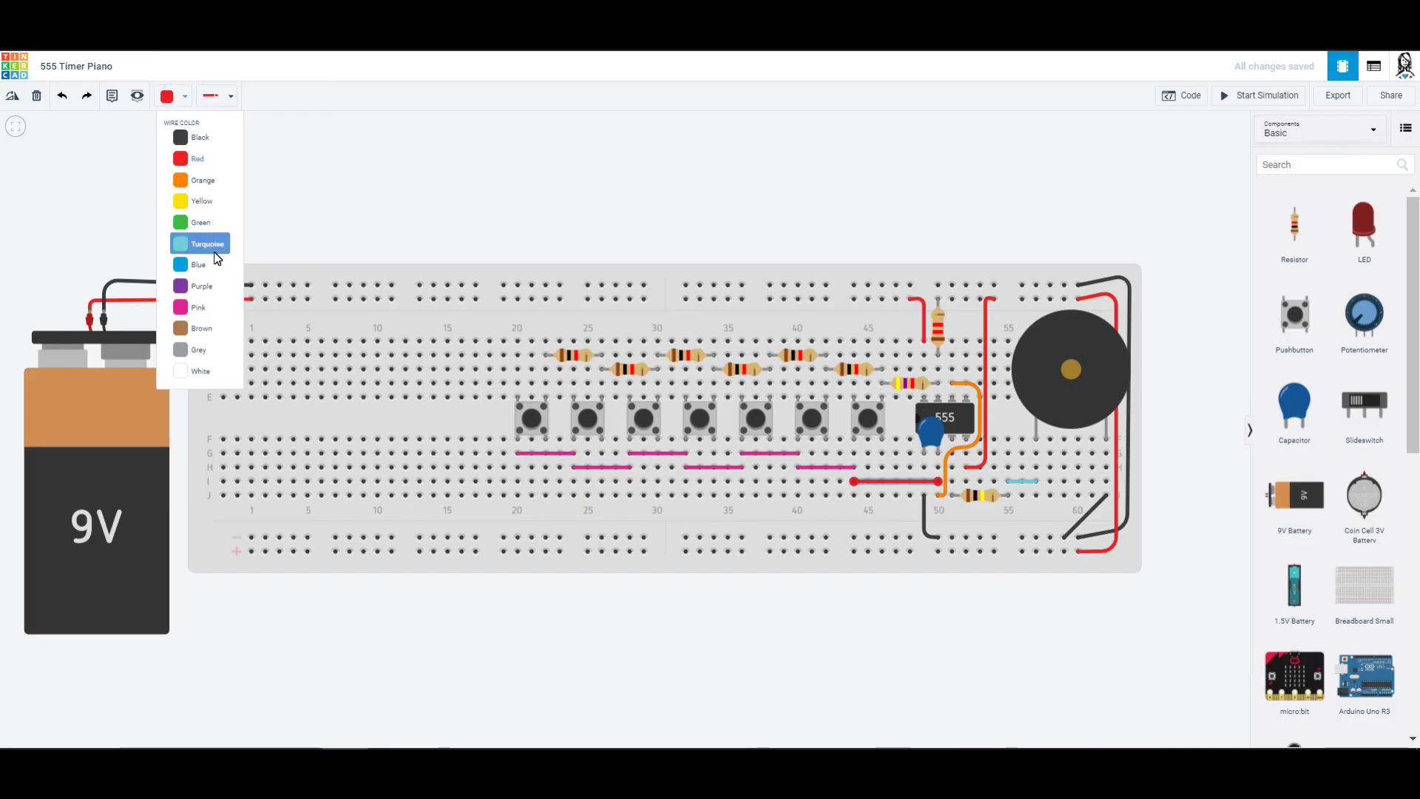
{"action": "left_click", "coordinate": [206, 304]}
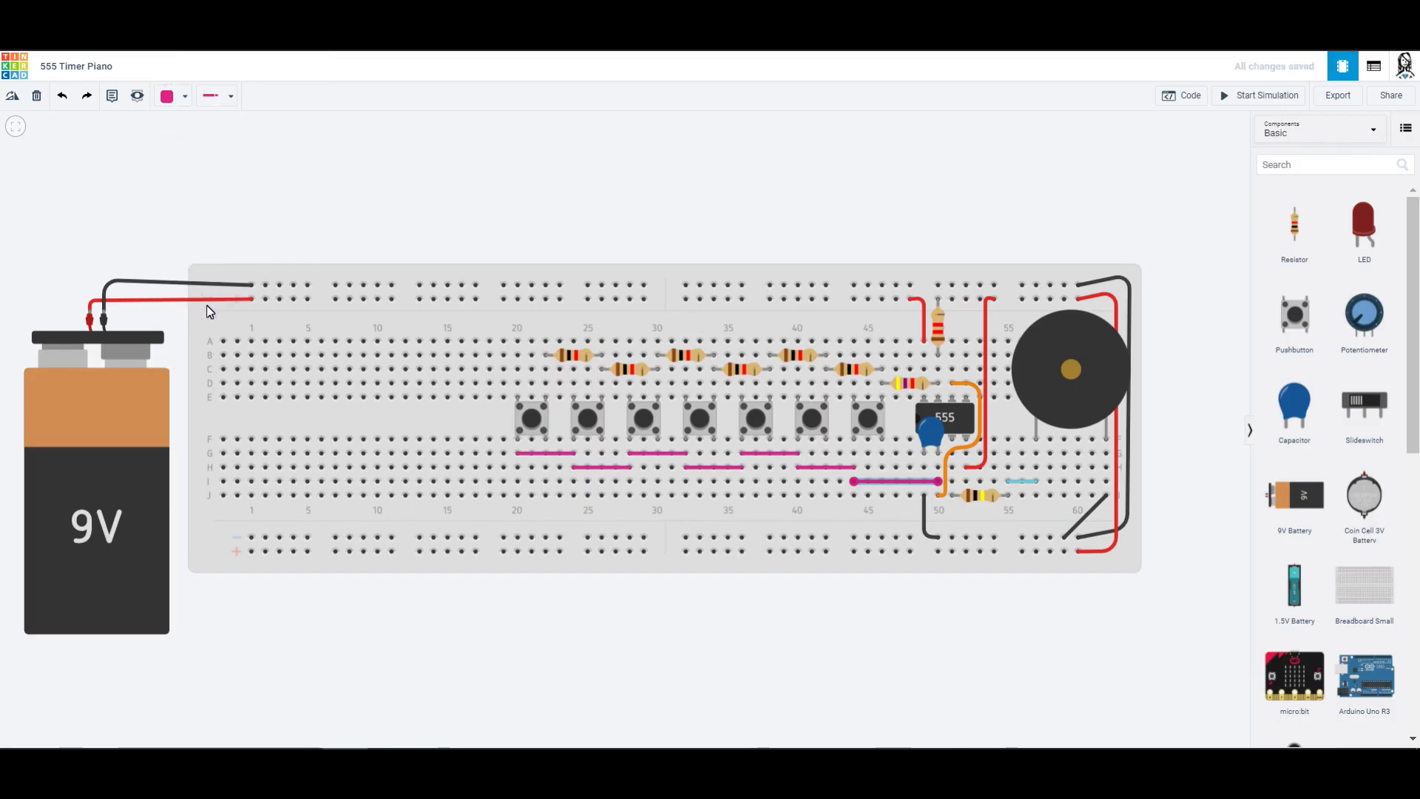
{"action": "left_click", "coordinate": [925, 190]}
- Start the simulation and play the pushbuttons from rightmost to leftmost
{"action": "left_click", "coordinate": [1231, 96]}
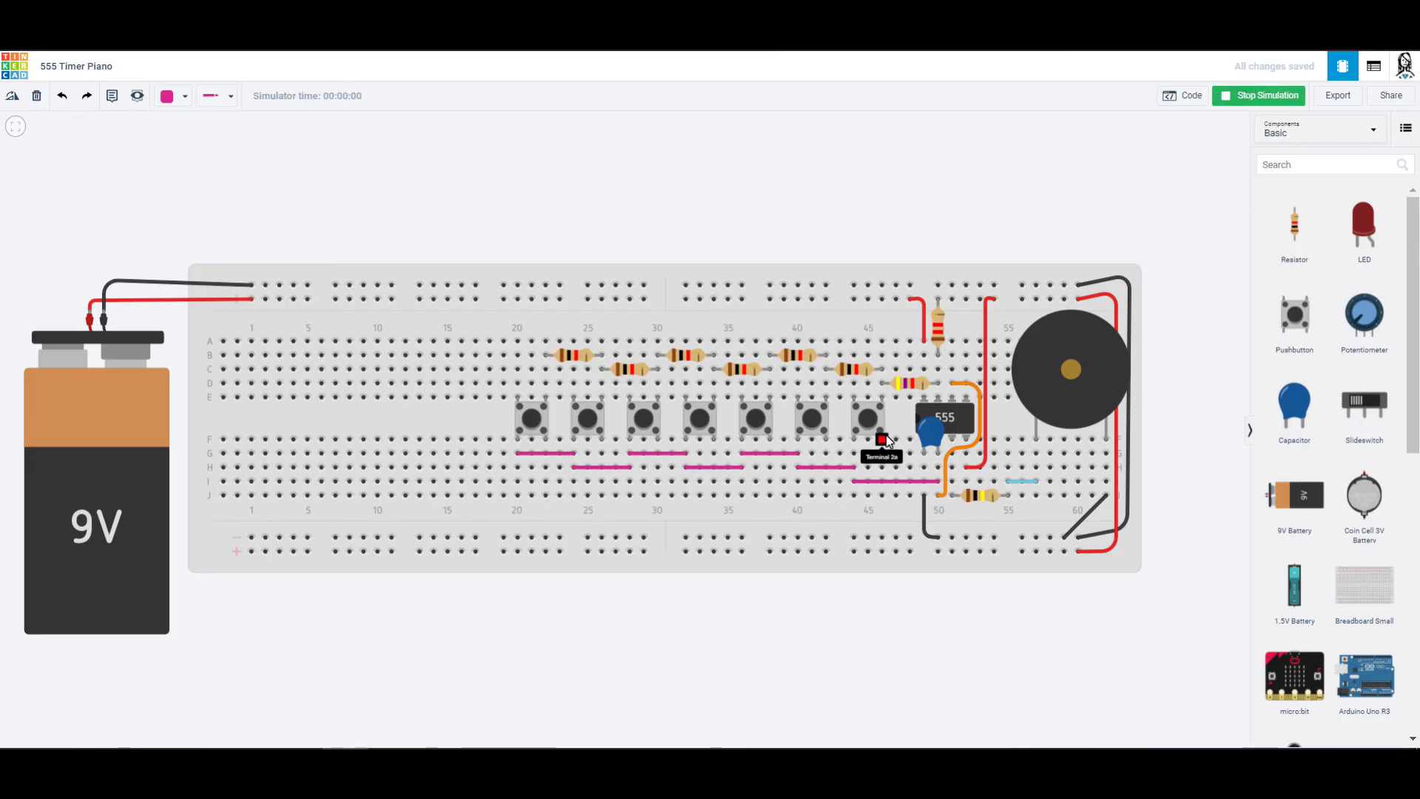
{"action": "left_click", "coordinate": [867, 419]}
{"action": "left_click", "coordinate": [760, 426]}
{"action": "left_click", "coordinate": [706, 423]}
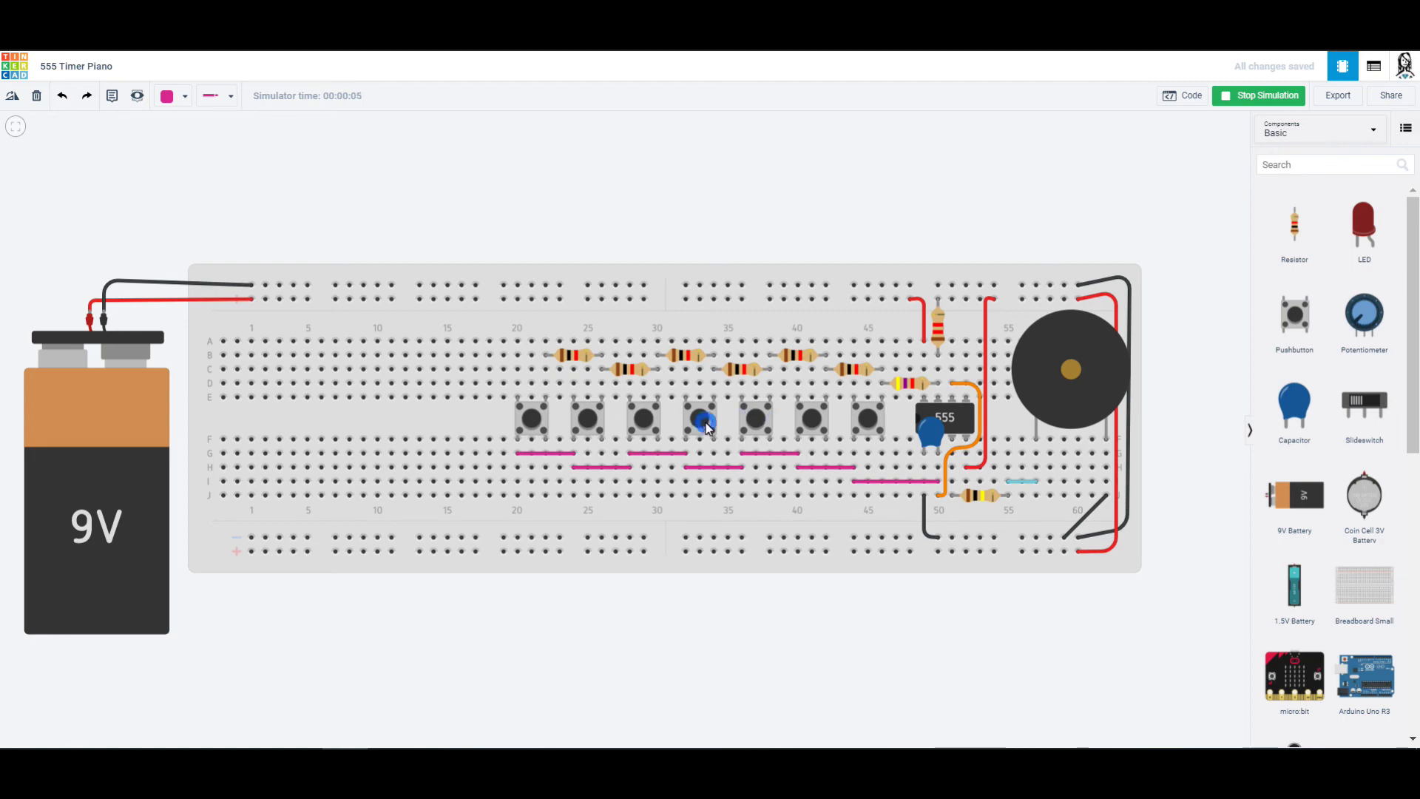
{"action": "left_click", "coordinate": [650, 423]}
{"action": "left_click", "coordinate": [590, 422]}
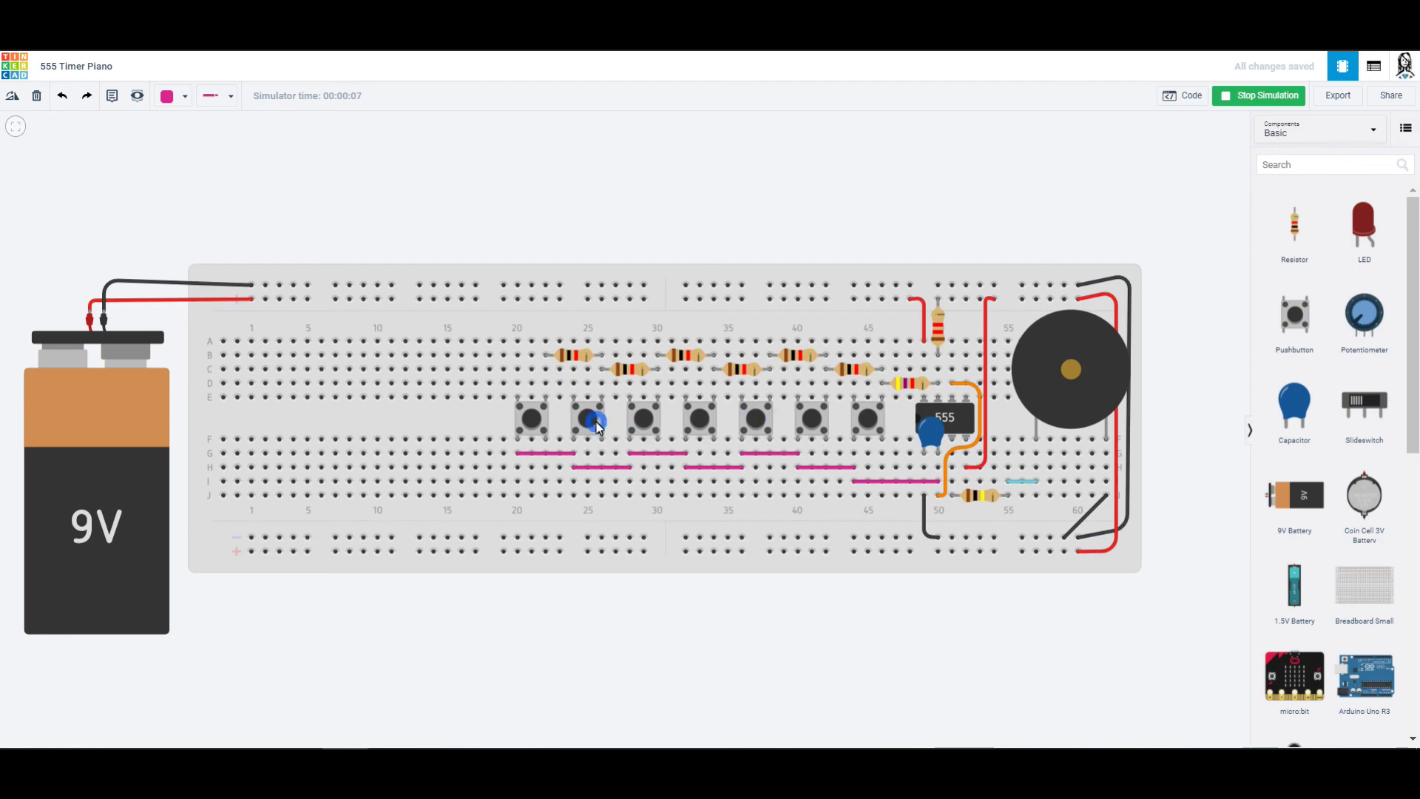
{"action": "left_click", "coordinate": [531, 423]}
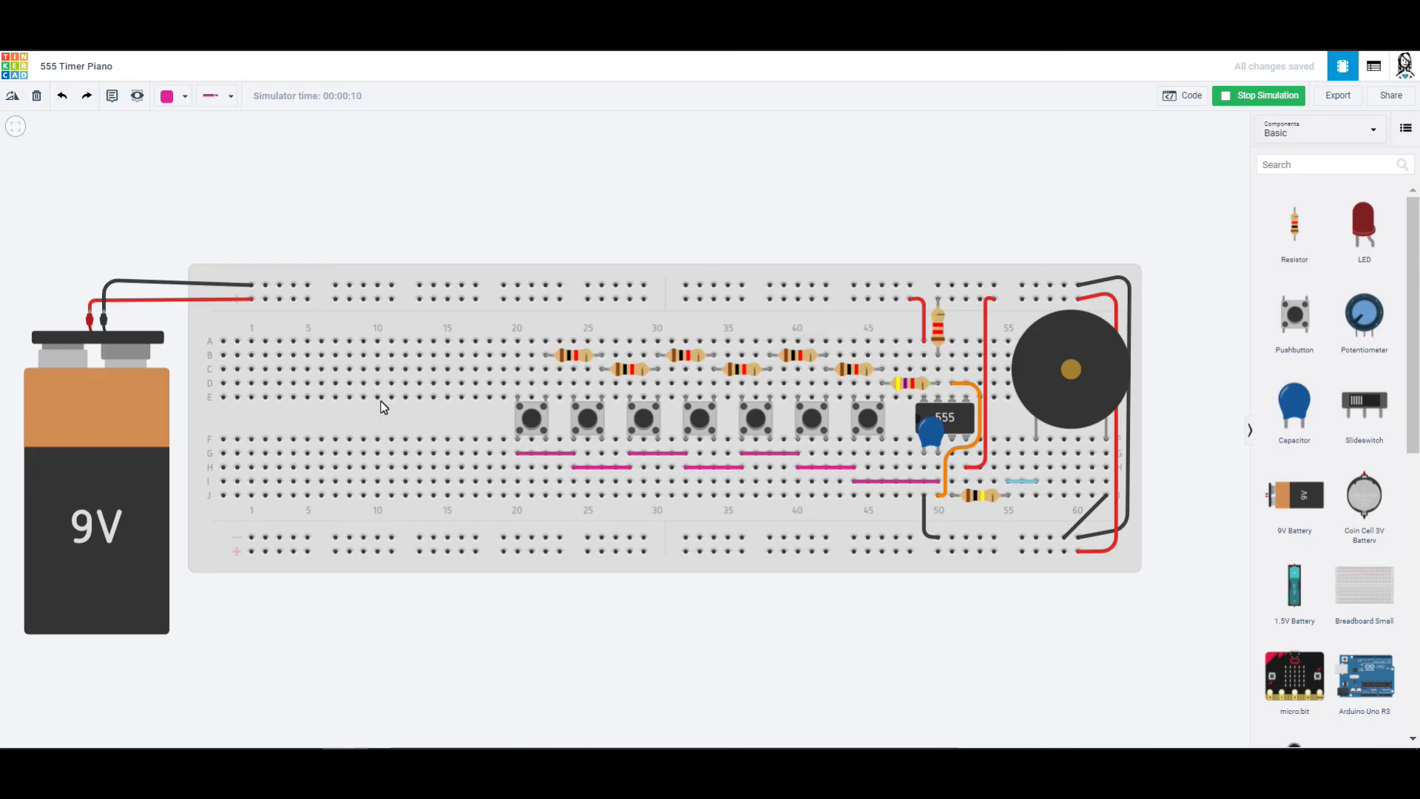
- Replay the column-42, column-38, rightmost and column-33 pushbuttons, then deselect
{"action": "left_click", "coordinate": [813, 420]}
{"action": "left_click", "coordinate": [748, 420]}
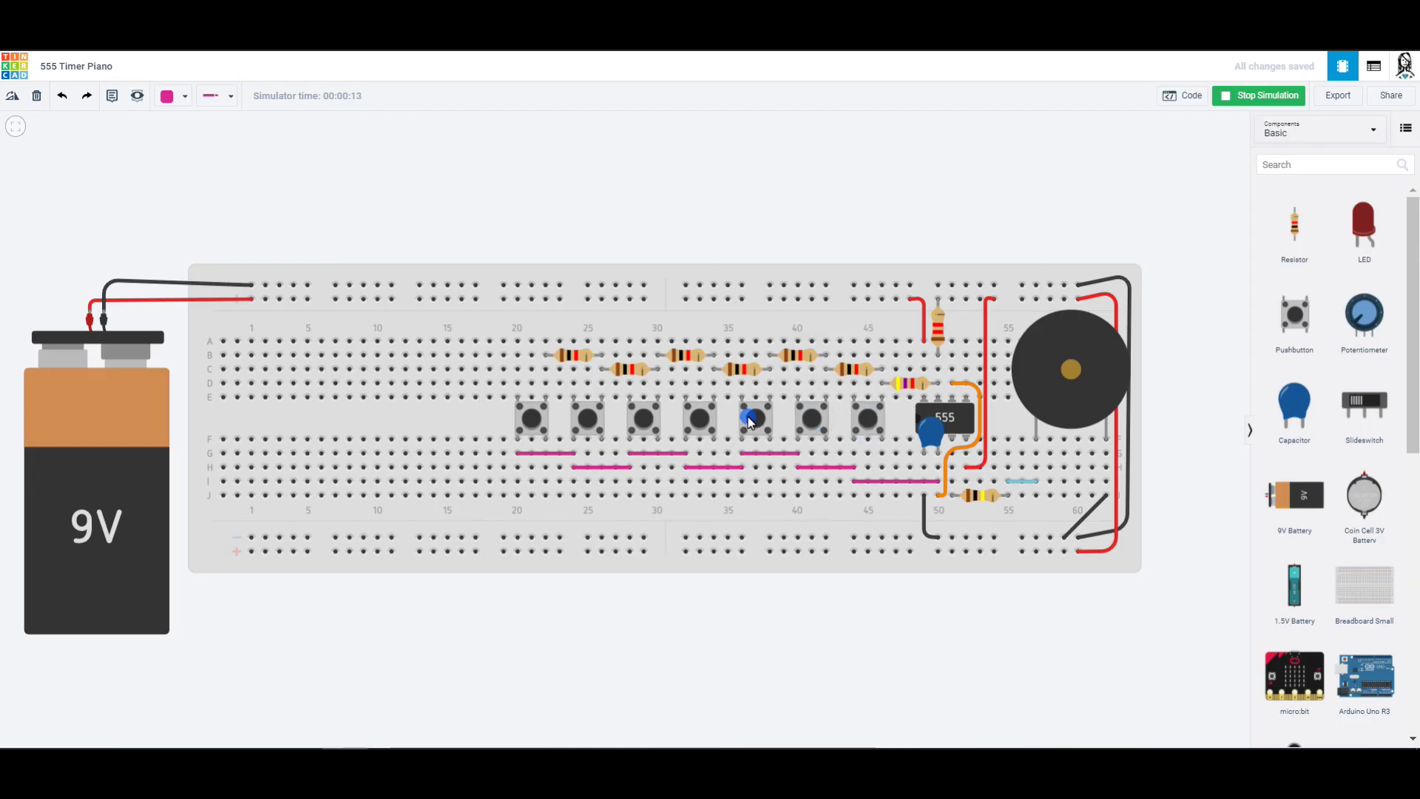
{"action": "left_click", "coordinate": [877, 423]}
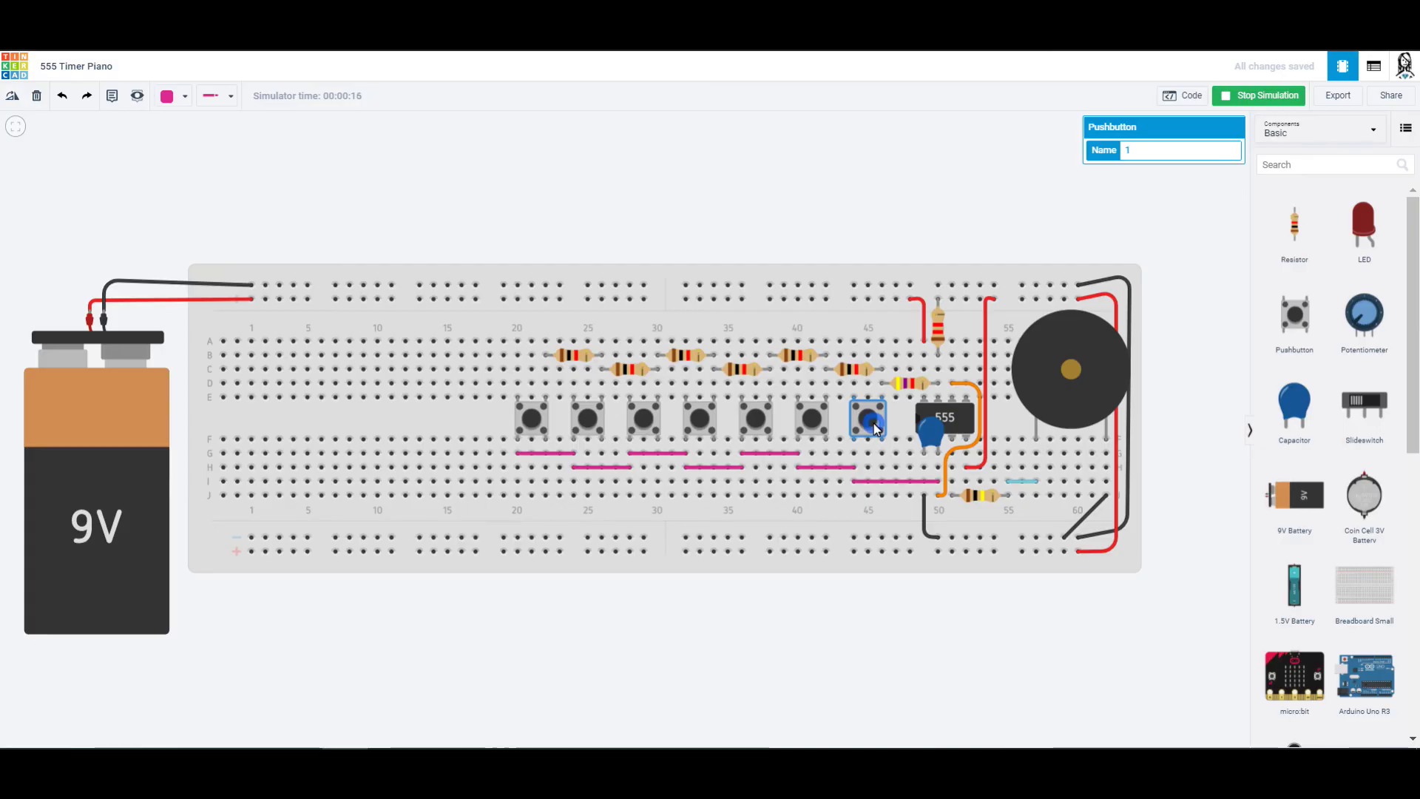
{"action": "left_click", "coordinate": [699, 419]}
{"action": "left_click", "coordinate": [757, 424]}
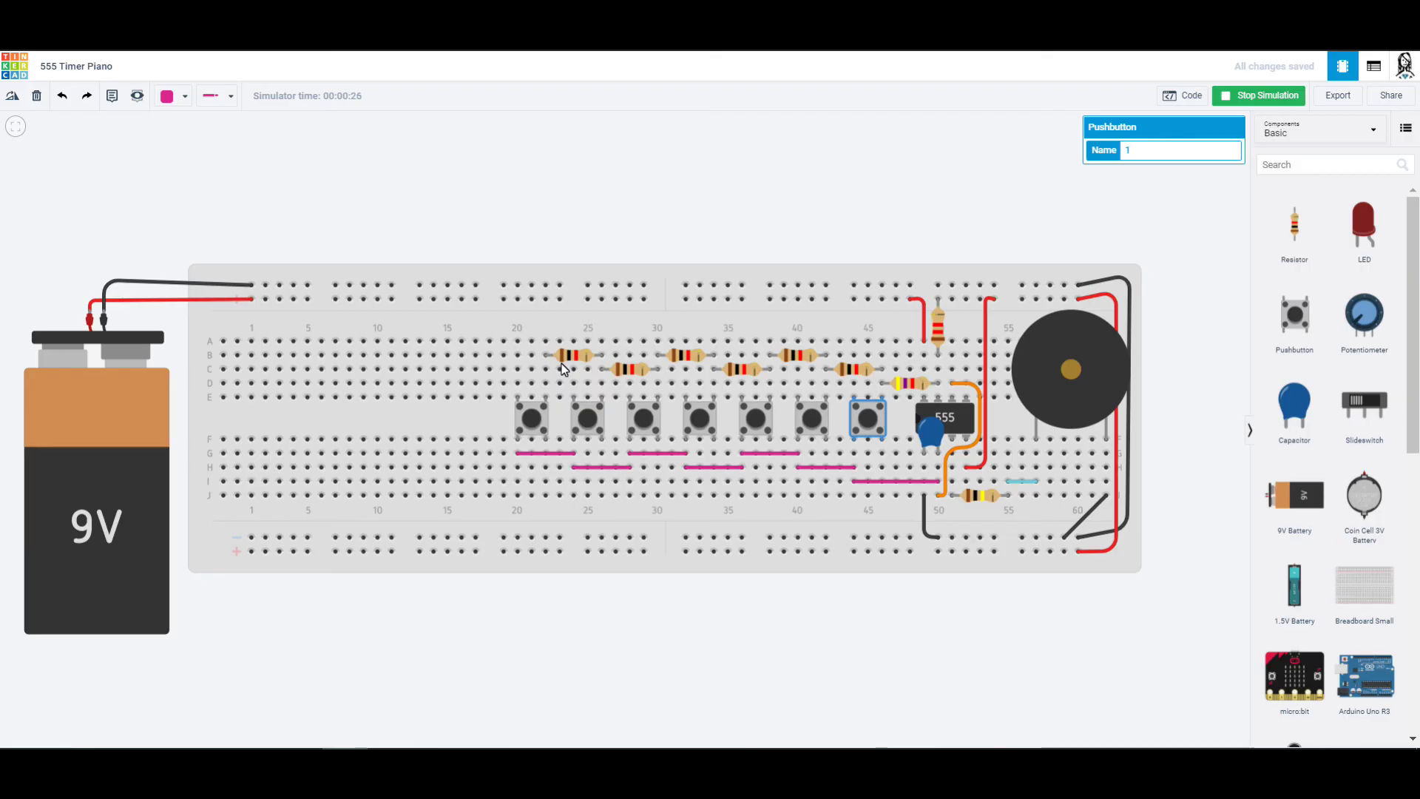
{"action": "left_click", "coordinate": [1053, 587]}
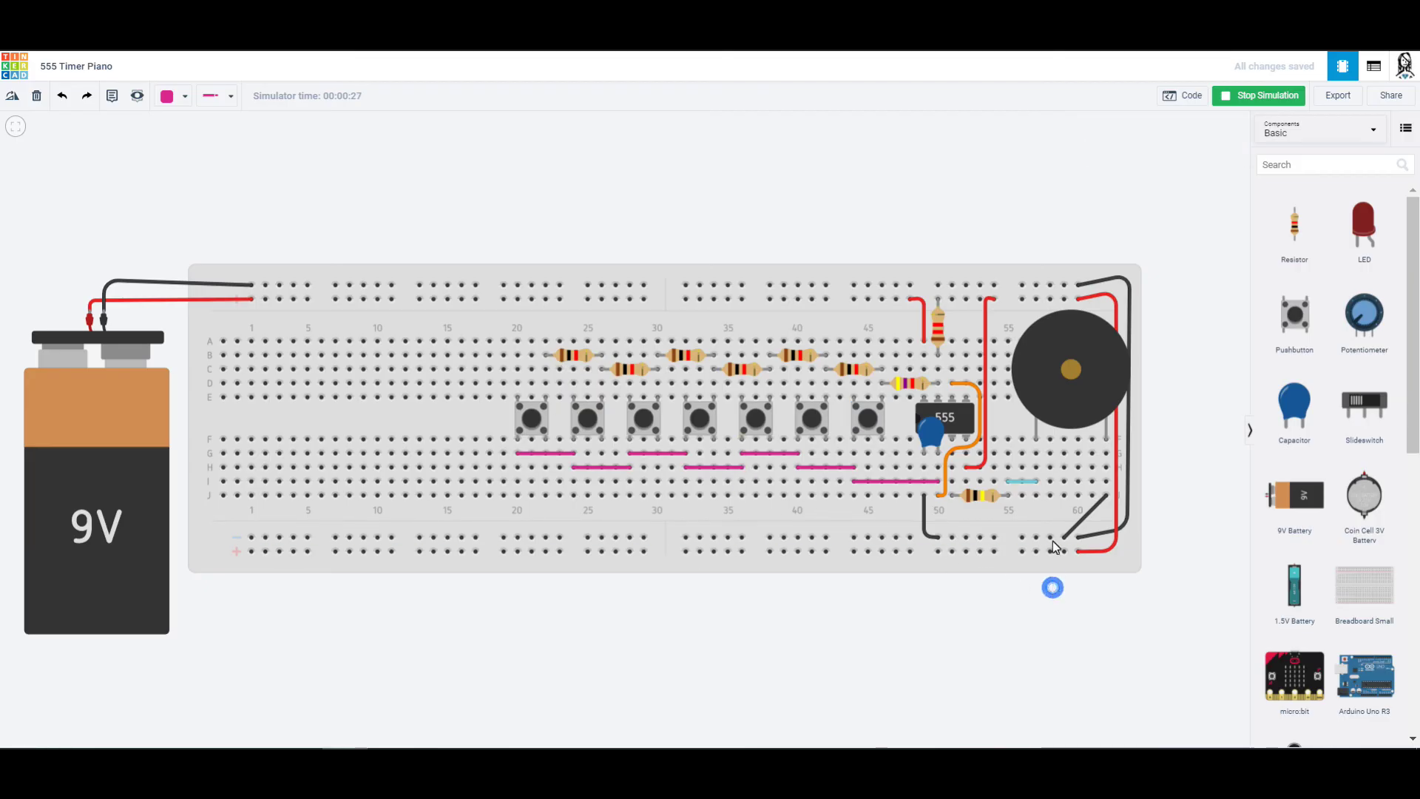